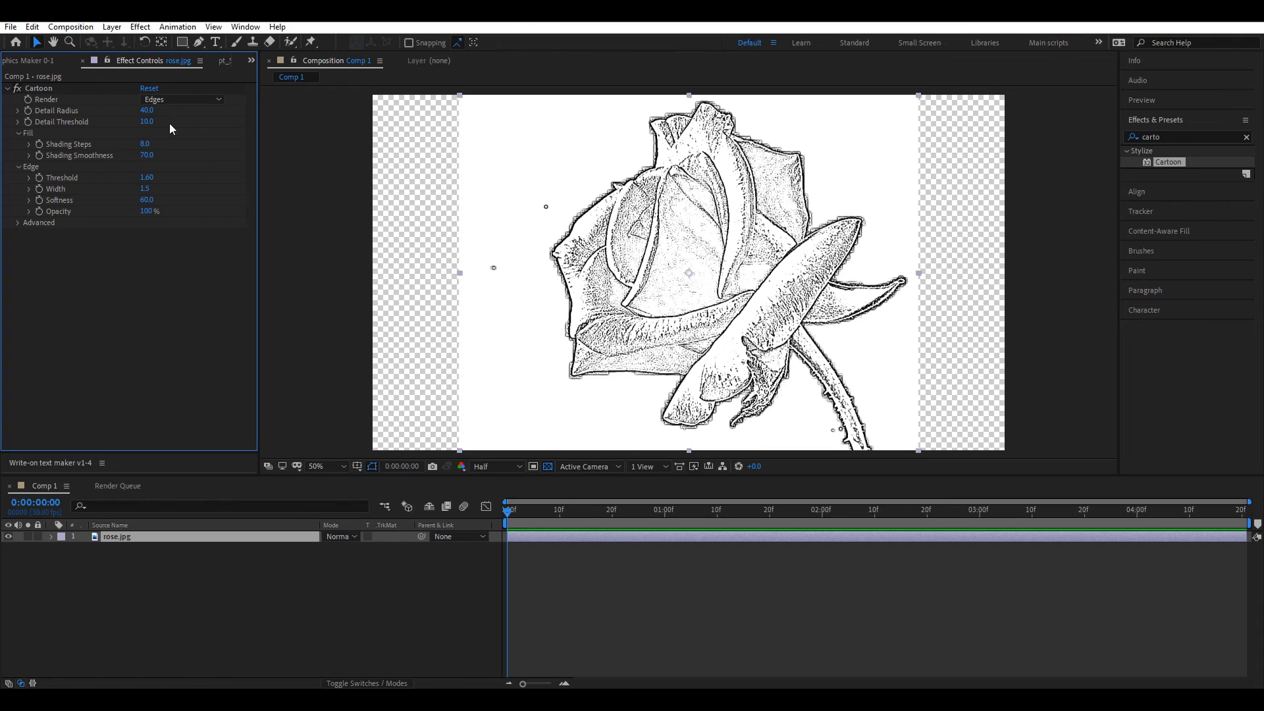
Step: Undo the last Detail Radius change on the rose's Cartoon effect
{"action": "key", "text": "ctrl+z"}
Step: Set Cartoon Detail Radius to 30, Detail Threshold to 100 and Edge Width to 2
{"action": "left_click", "coordinate": [145, 110]}
{"action": "type", "text": "30"}
{"action": "key", "text": "Return"}
{"action": "left_click", "coordinate": [150, 123]}
{"action": "type", "text": "100"}
{"action": "key", "text": "Return"}
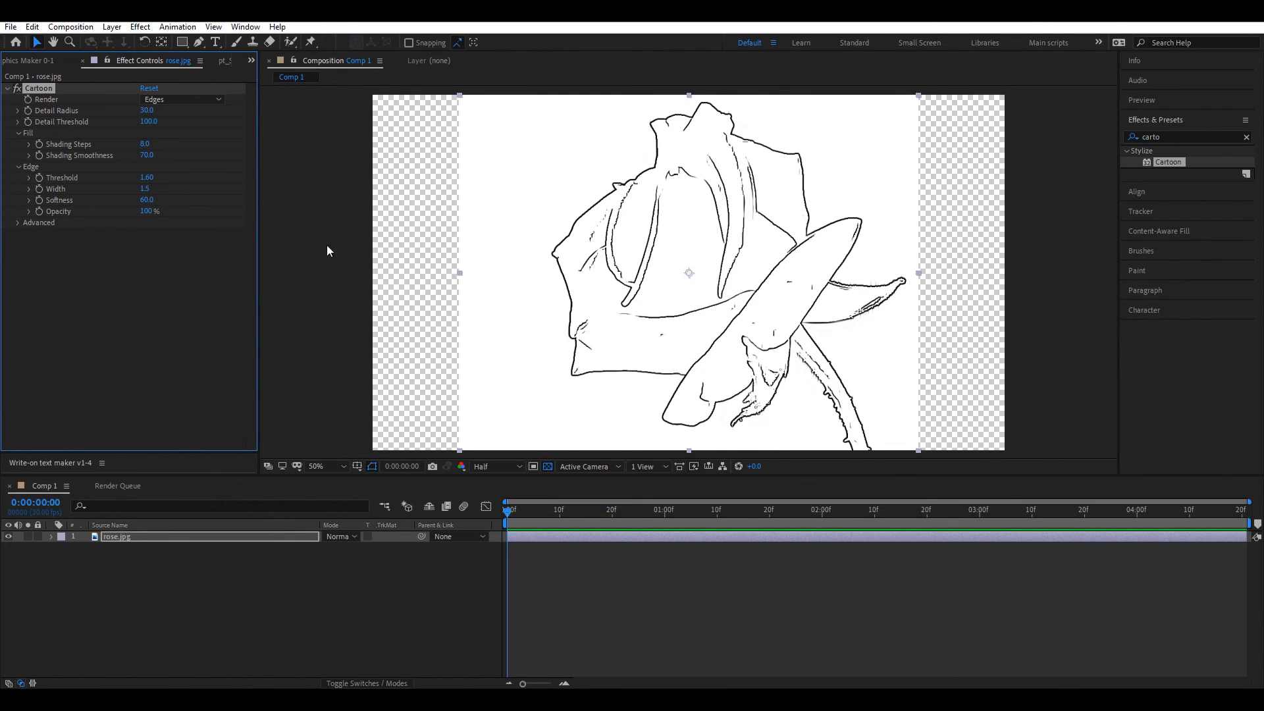
{"action": "left_click", "coordinate": [146, 189]}
{"action": "type", "text": "2"}
{"action": "left_click", "coordinate": [182, 261]}
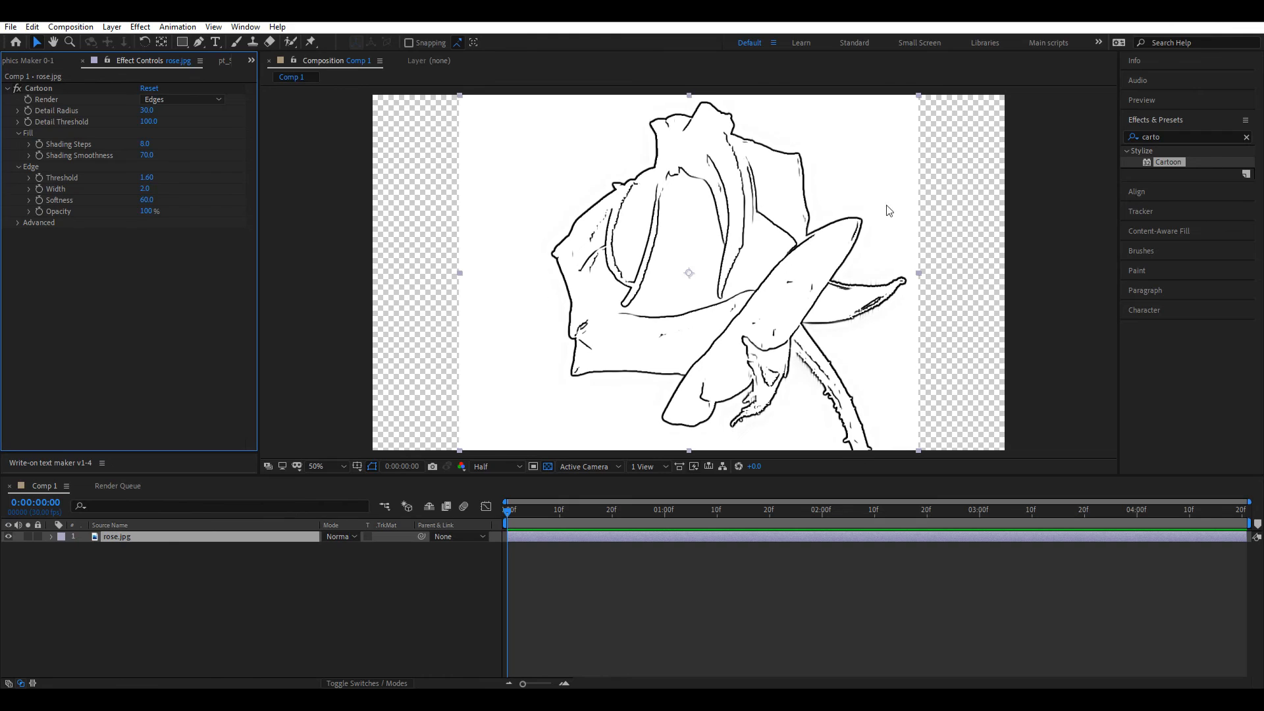
{"action": "left_click", "coordinate": [1131, 134]}
{"action": "double_click", "coordinate": [1200, 133]}
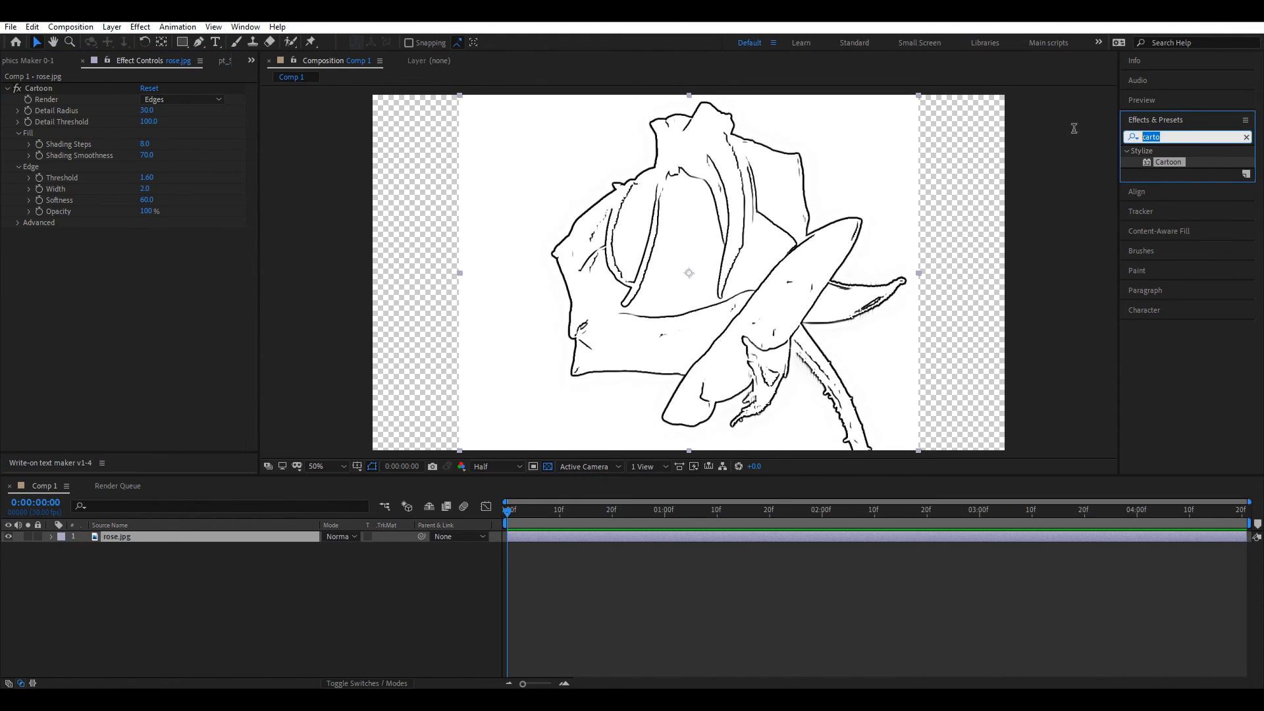
Step: Apply Color Key to the rose, sample the white background and raise Color Tolerance to 130
{"action": "type", "text": "color key"}
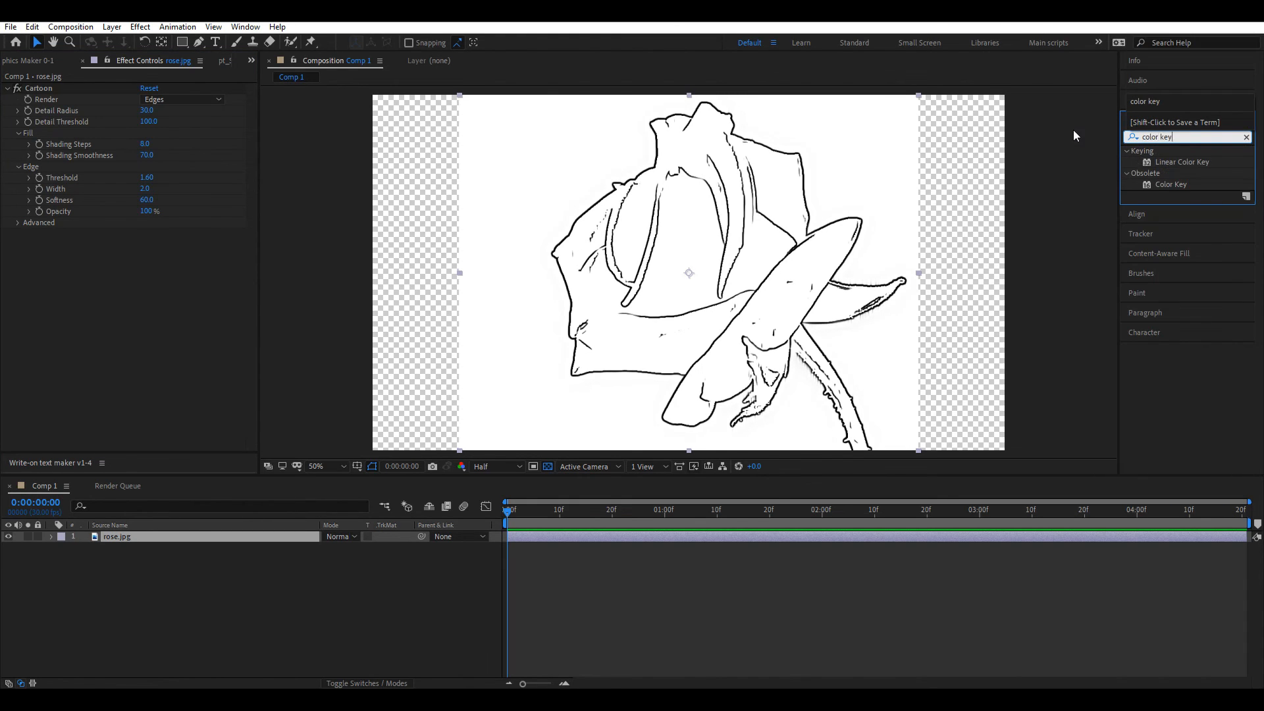
{"action": "left_click_drag", "start_coordinate": [1190, 186], "coordinate": [148, 241]}
{"action": "left_click", "coordinate": [163, 244]}
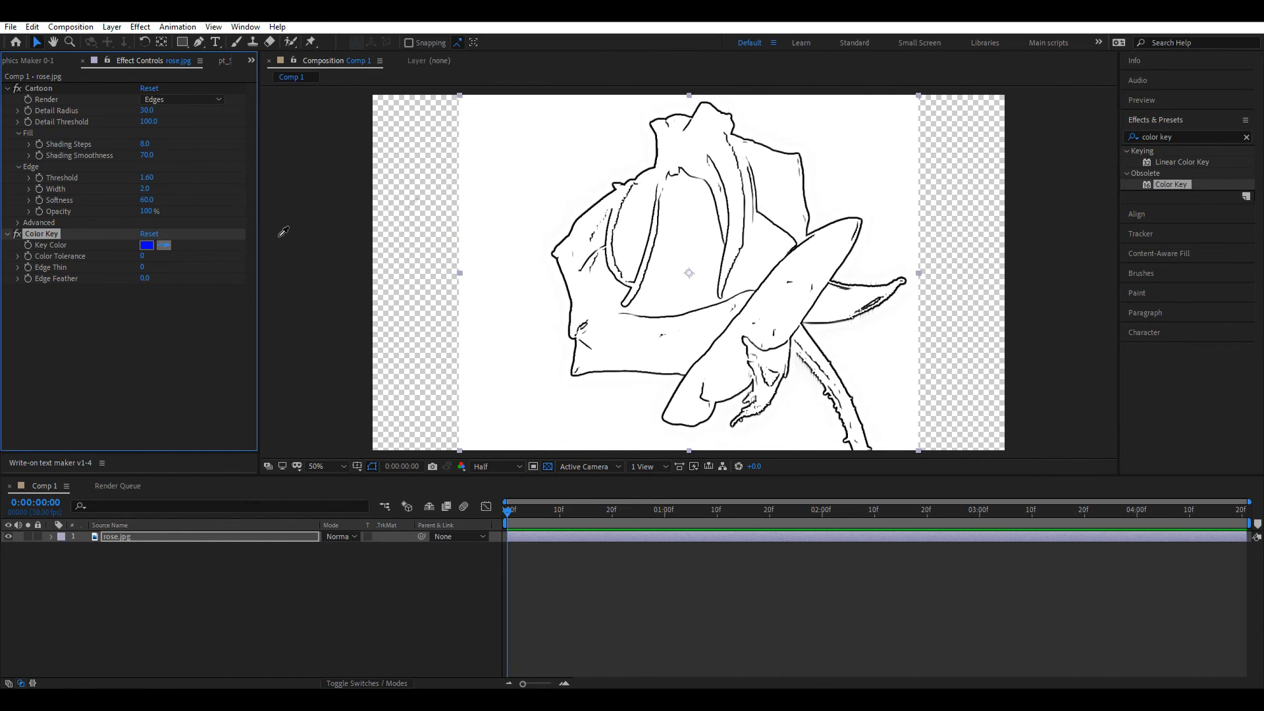
{"action": "left_click", "coordinate": [512, 143]}
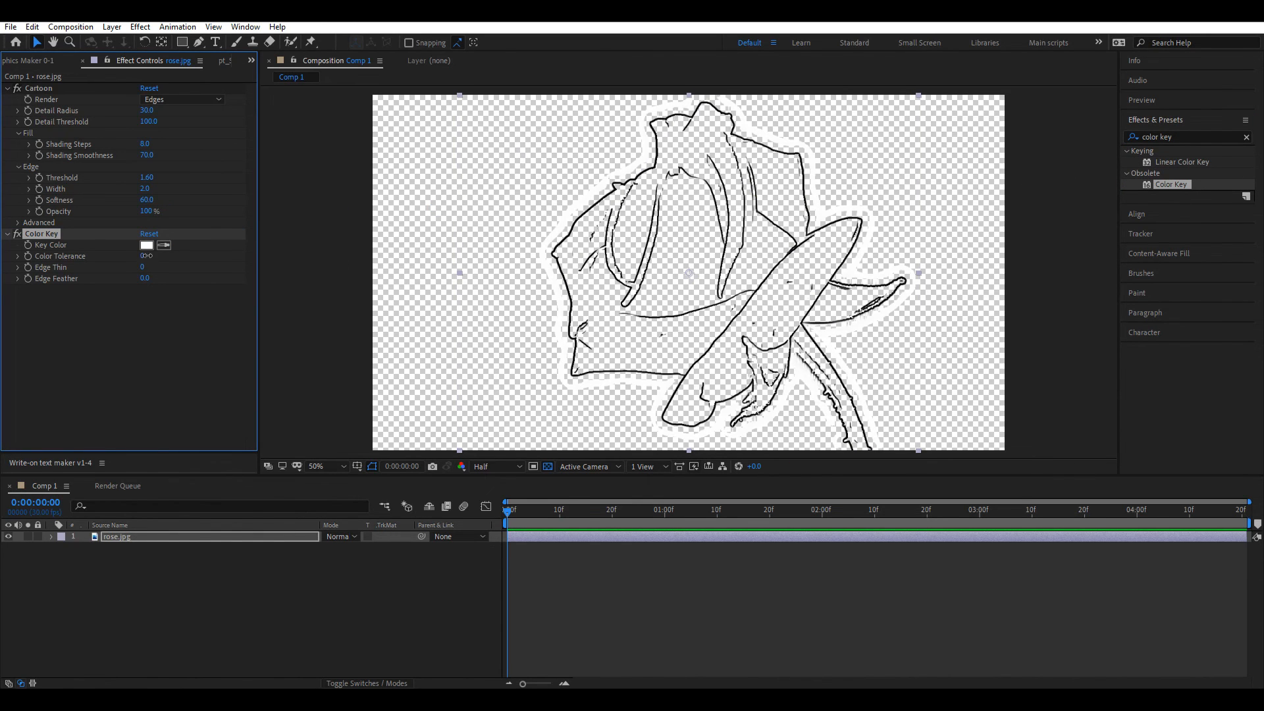
{"action": "left_click_drag", "start_coordinate": [142, 255], "coordinate": [180, 257]}
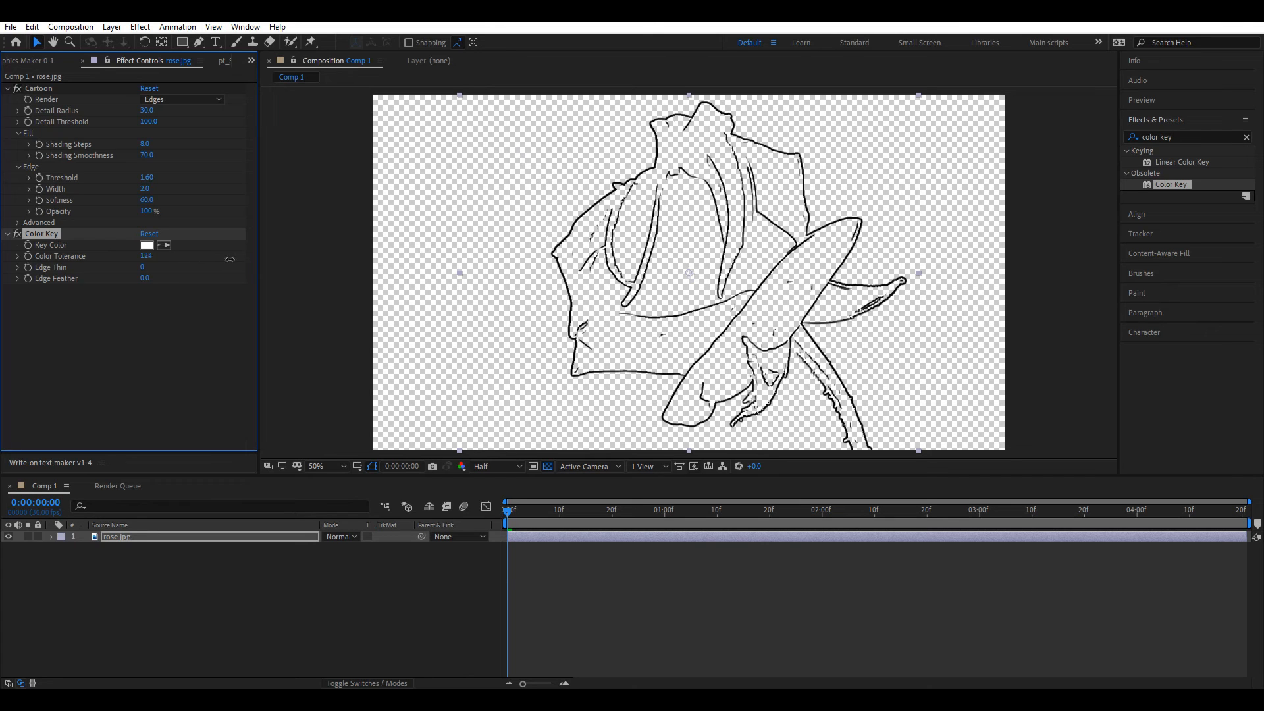
{"action": "left_click", "coordinate": [622, 560]}
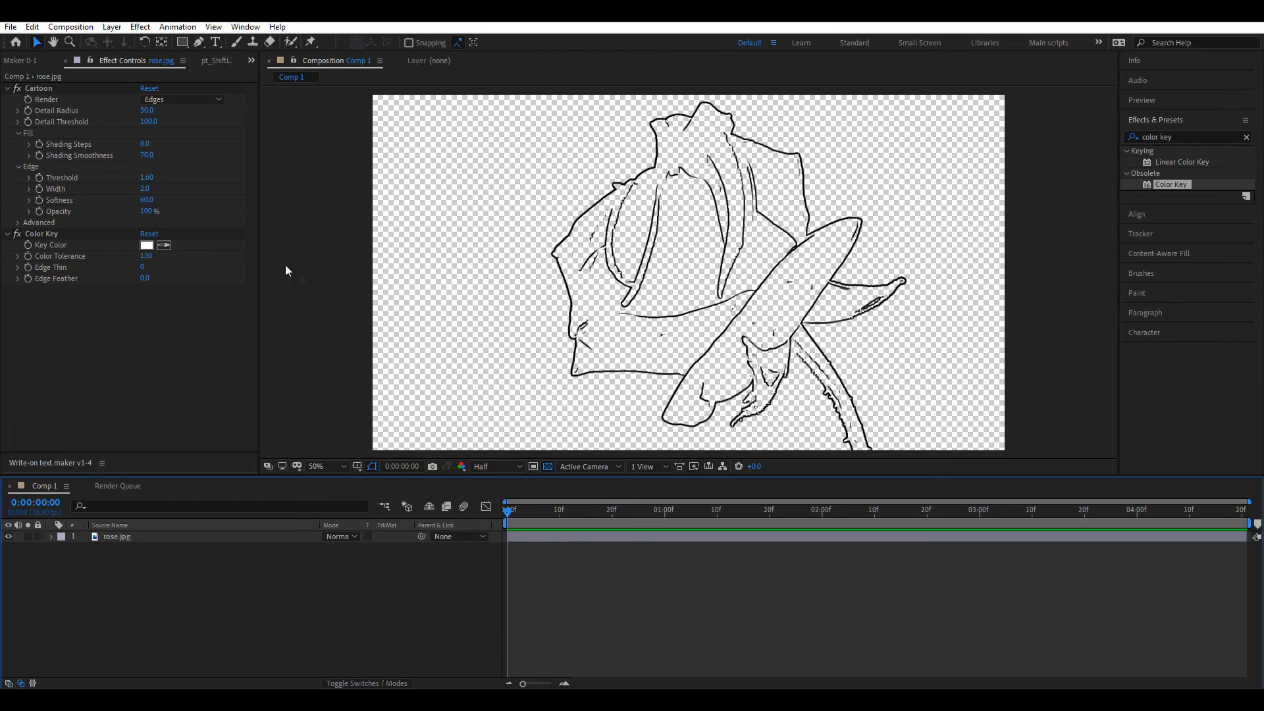
{"action": "left_click", "coordinate": [70, 26]}
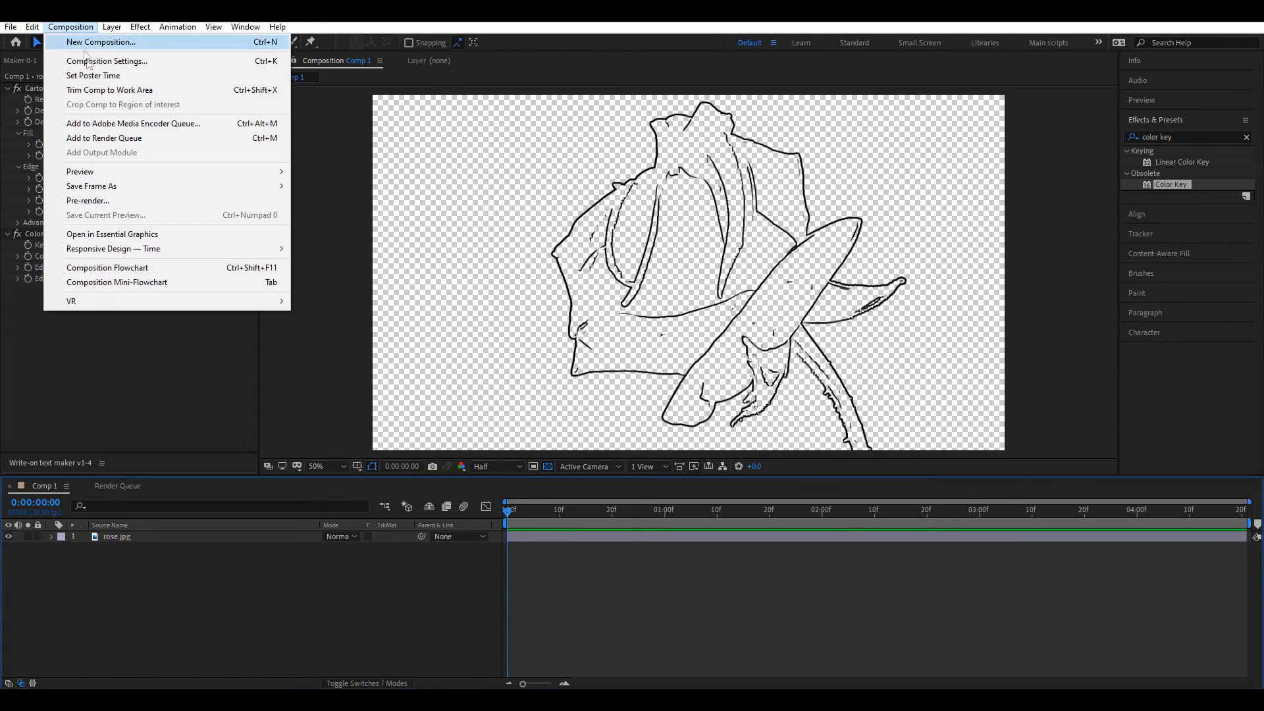
Step: Save the current keyed frame and render it to a PSD file from the Render Queue
{"action": "mouse_move", "coordinate": [196, 183]}
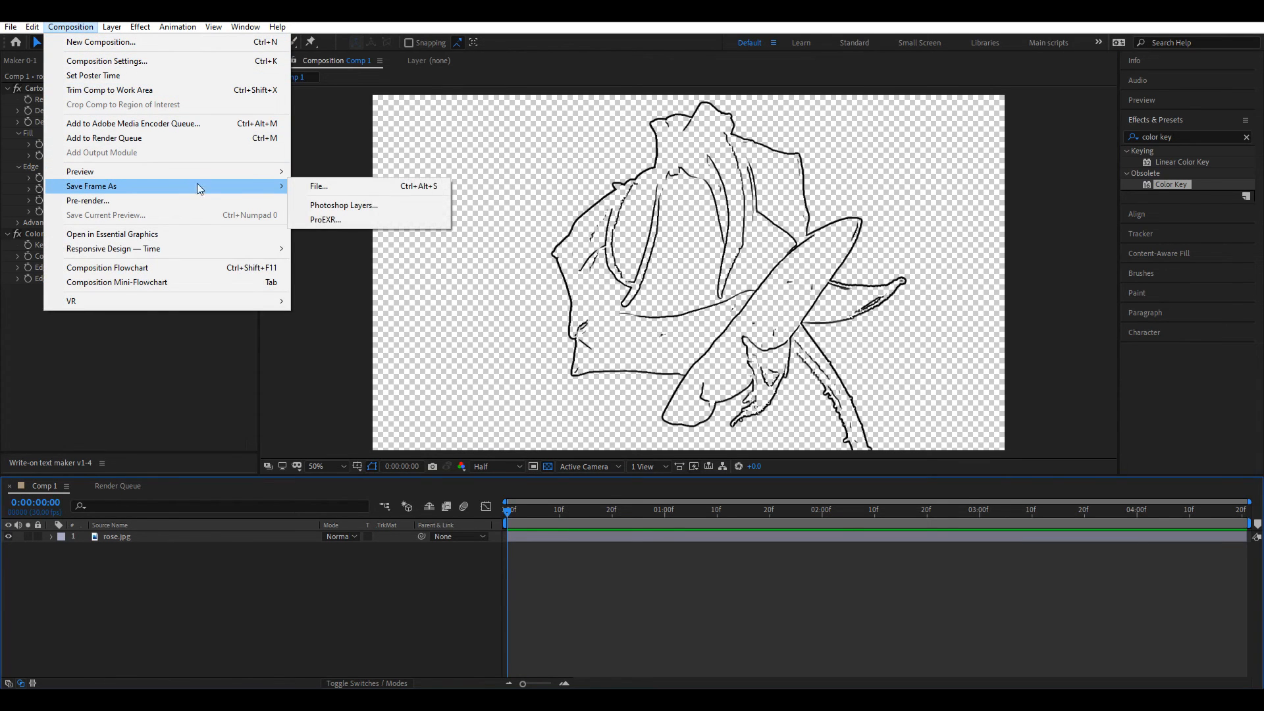
{"action": "left_click", "coordinate": [316, 186]}
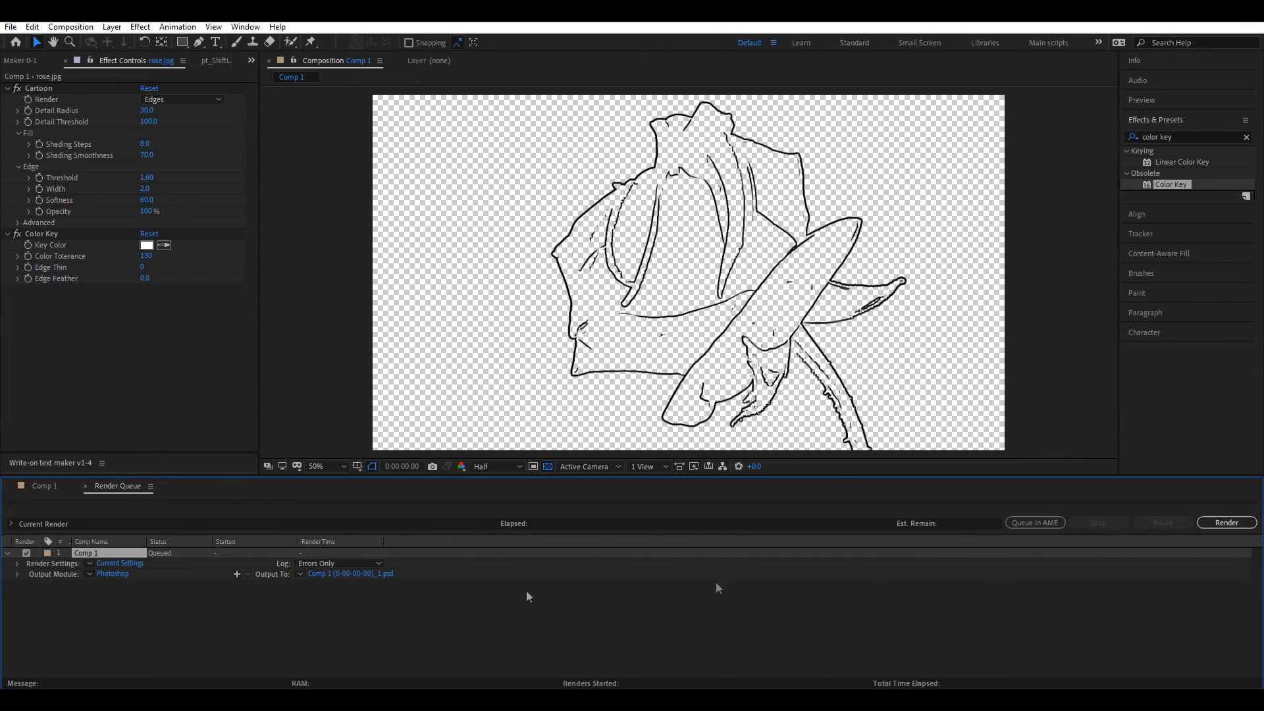
{"action": "left_click", "coordinate": [1237, 522]}
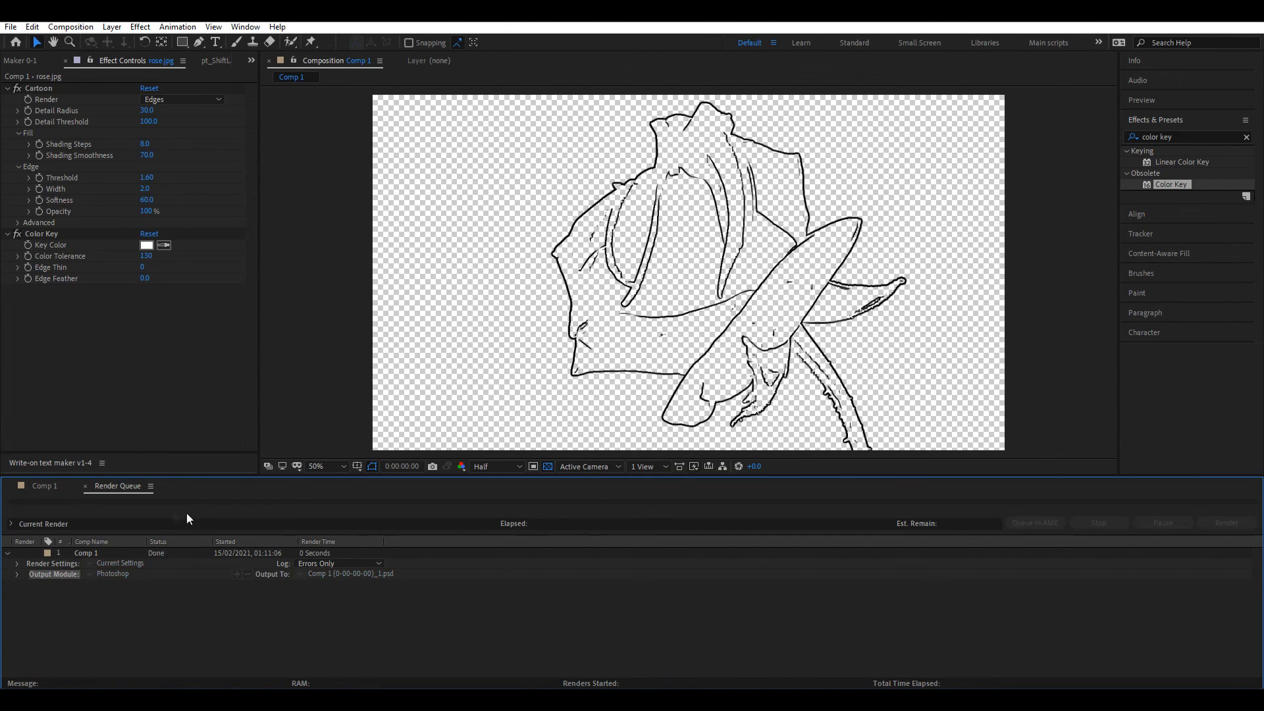
{"action": "left_click", "coordinate": [31, 488]}
Step: Delete the original rose.jpg layer from Comp 1
{"action": "left_click", "coordinate": [85, 486]}
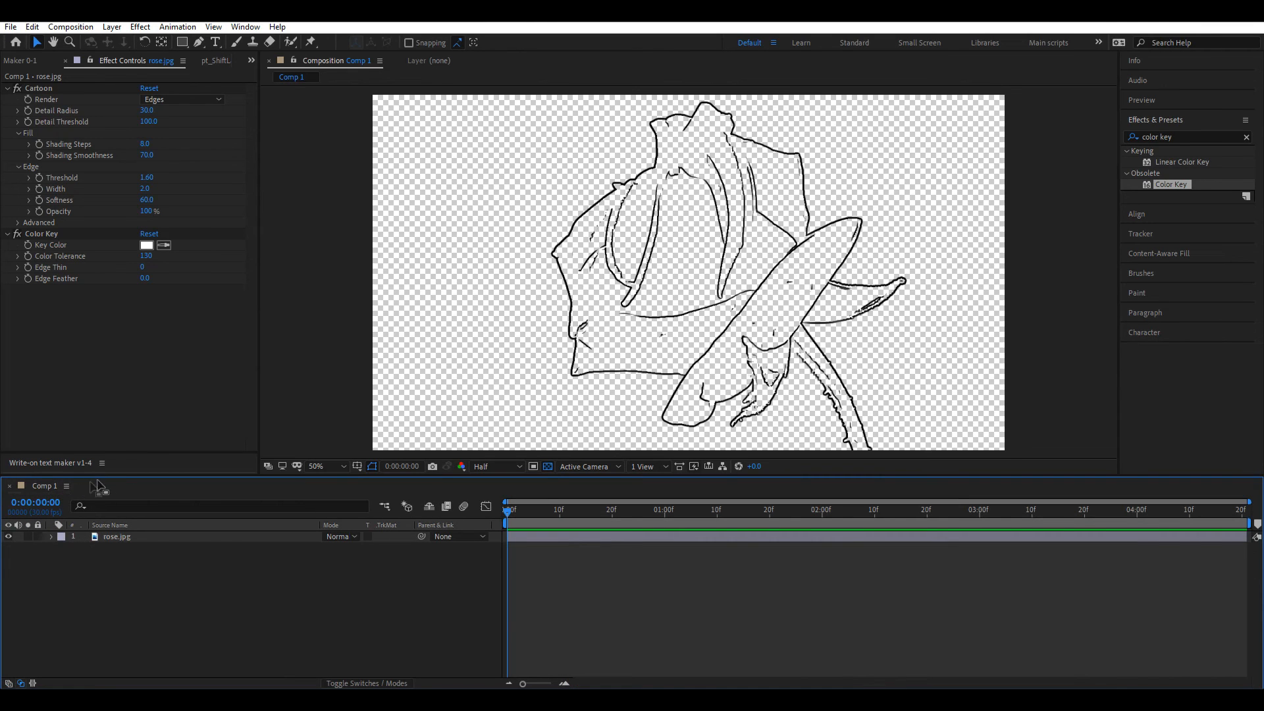
{"action": "left_click_drag", "start_coordinate": [120, 574], "coordinate": [127, 520]}
{"action": "key", "text": "Delete"}
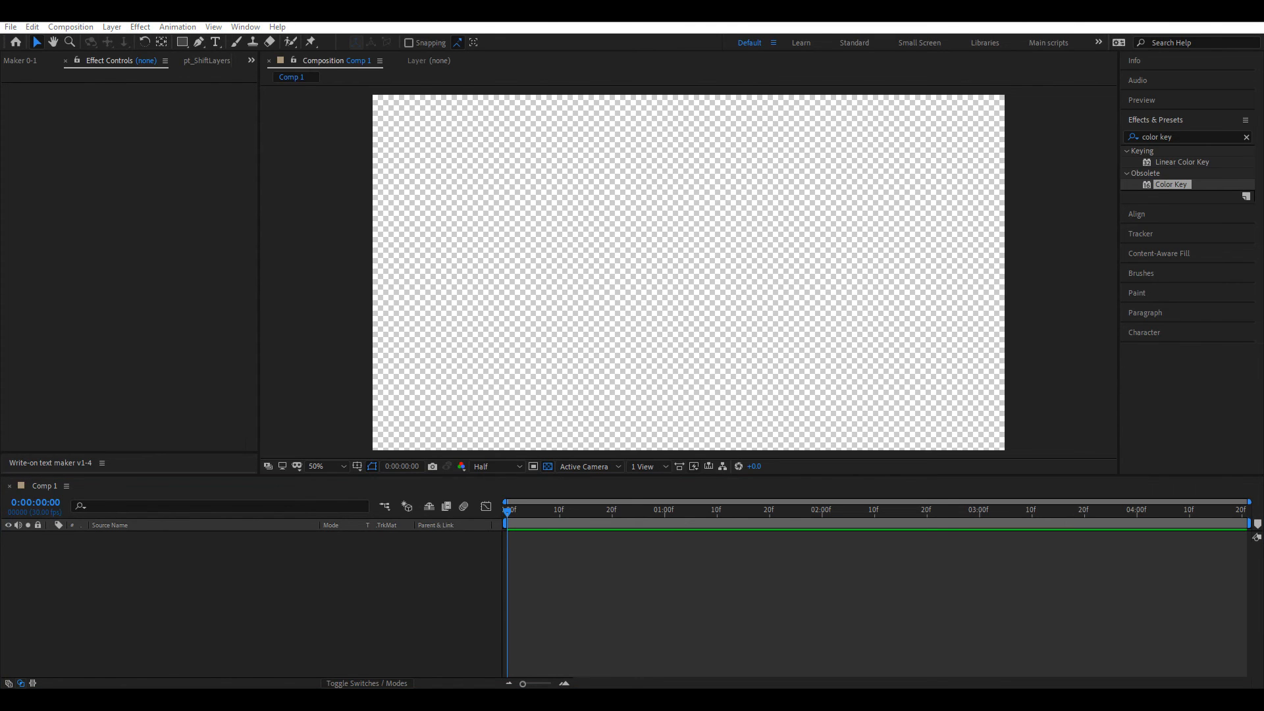
Step: Add the exported rose PSD, fit it to the comp, set Full resolution and open it in Layer view
{"action": "left_click_drag", "start_coordinate": [1086, 473], "coordinate": [624, 587]}
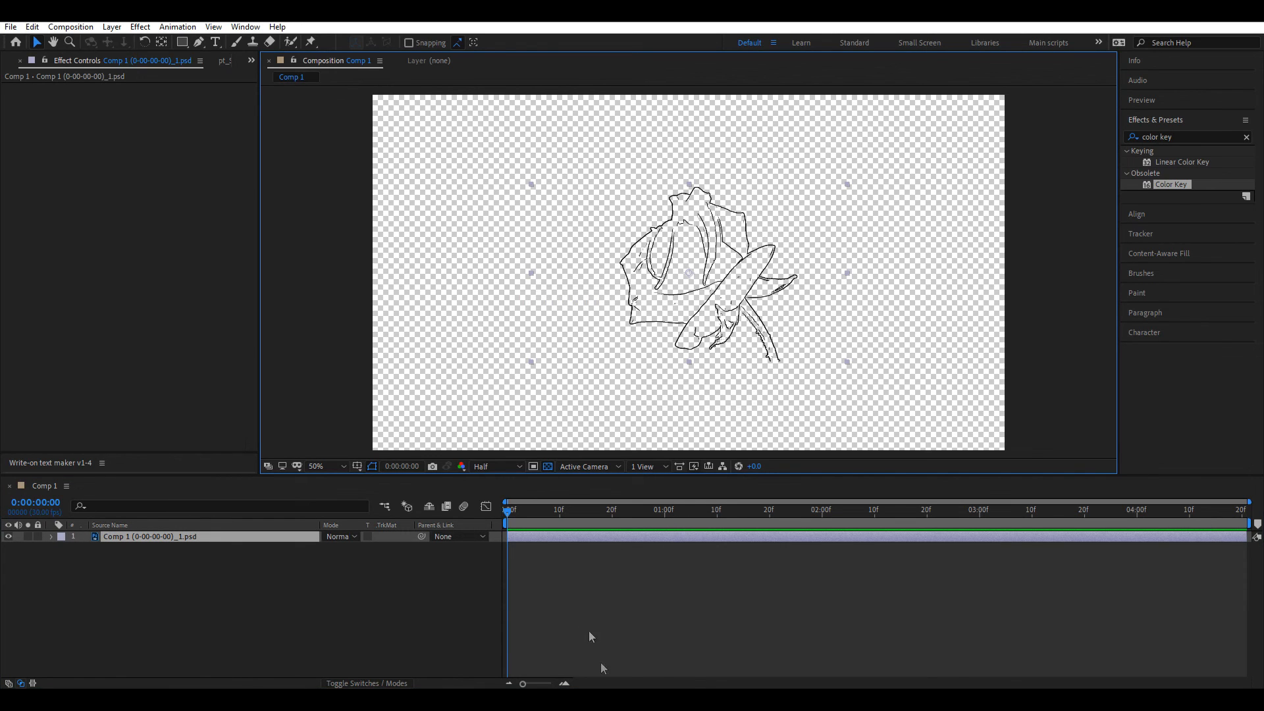
{"action": "key", "text": "ctrl+alt+f"}
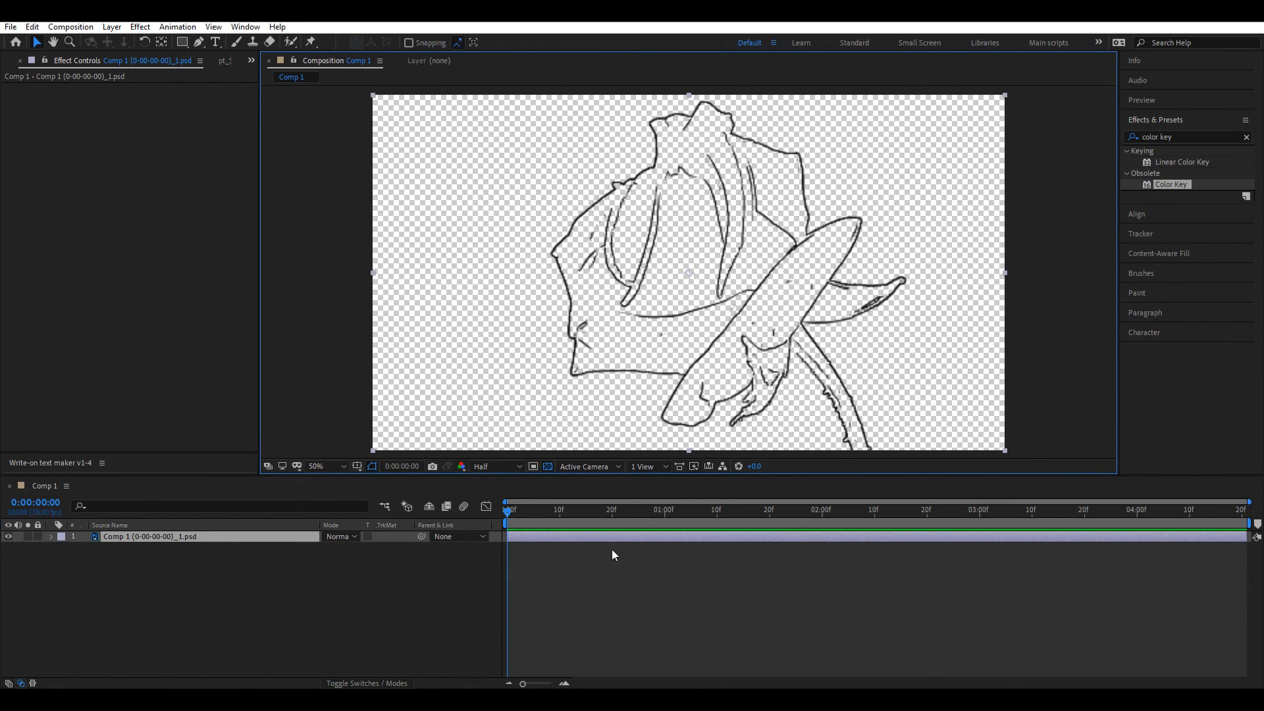
{"action": "left_click", "coordinate": [519, 466]}
{"action": "left_click", "coordinate": [486, 506]}
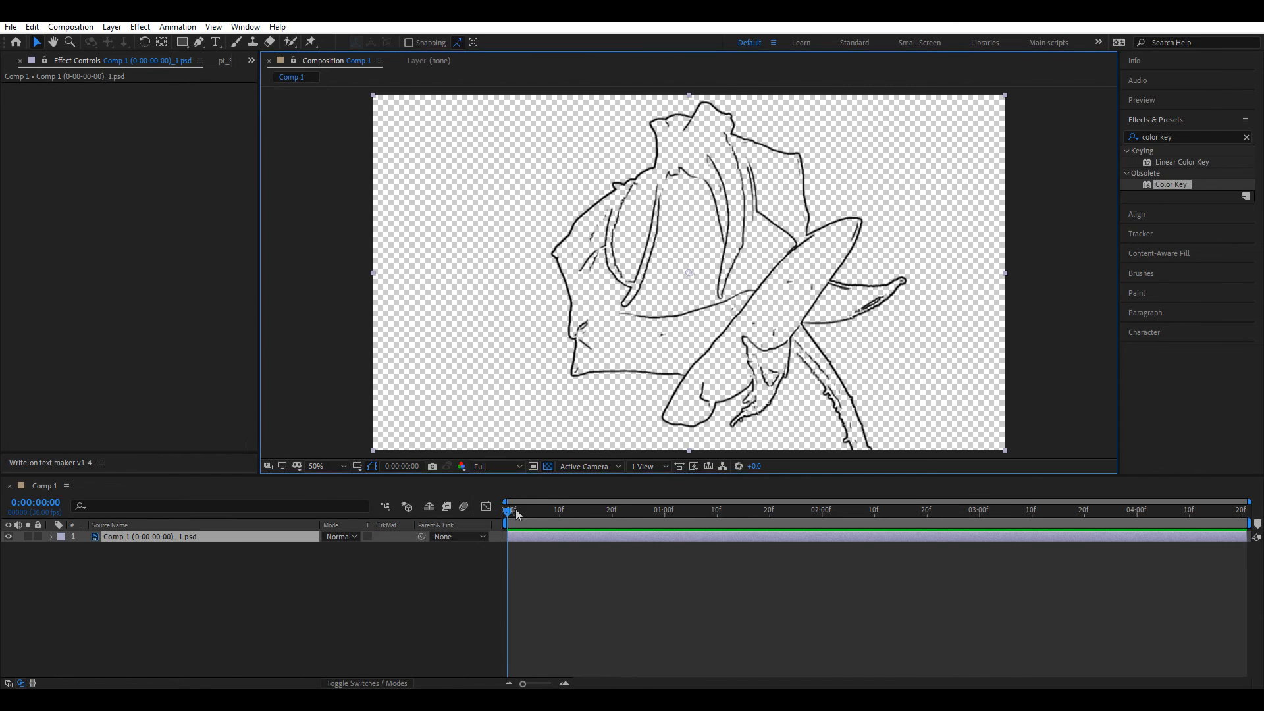
{"action": "double_click", "coordinate": [169, 538]}
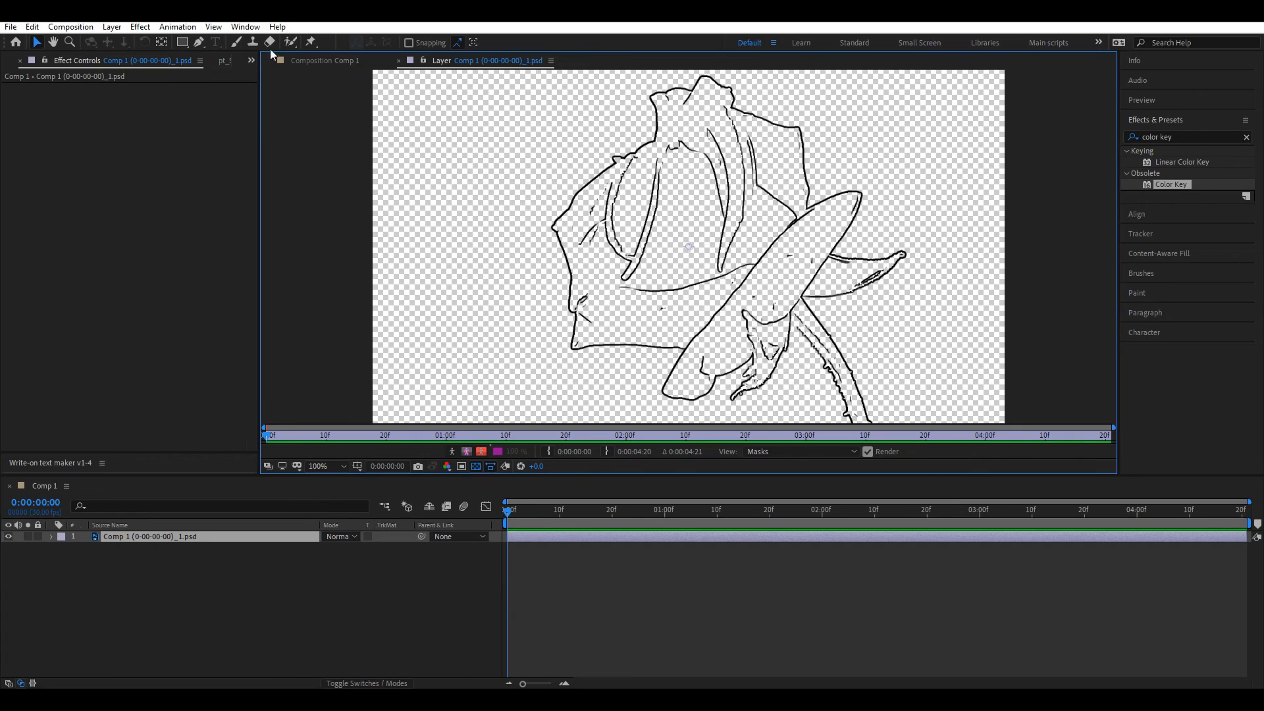
Step: Erase stray marks on the rose drawing with a 9 px Eraser brush, then return to Comp 1
{"action": "left_click", "coordinate": [269, 41]}
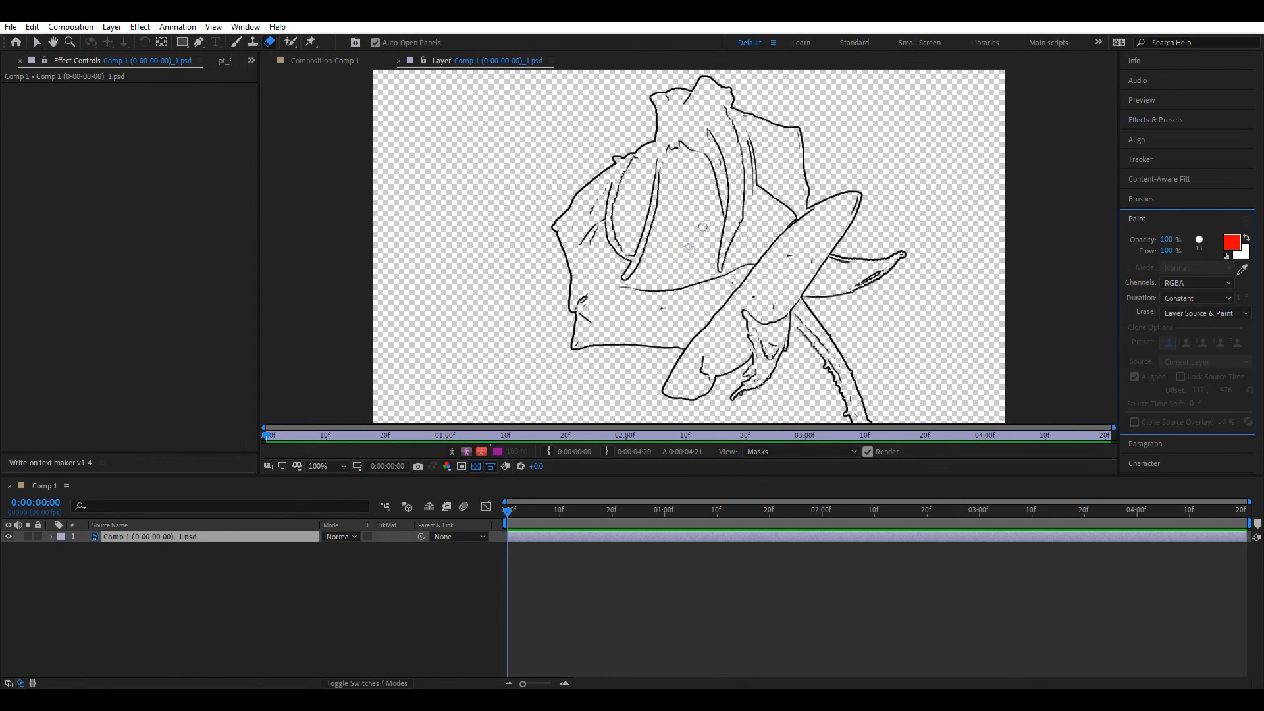
{"action": "left_click_drag", "start_coordinate": [592, 211], "coordinate": [601, 193]}
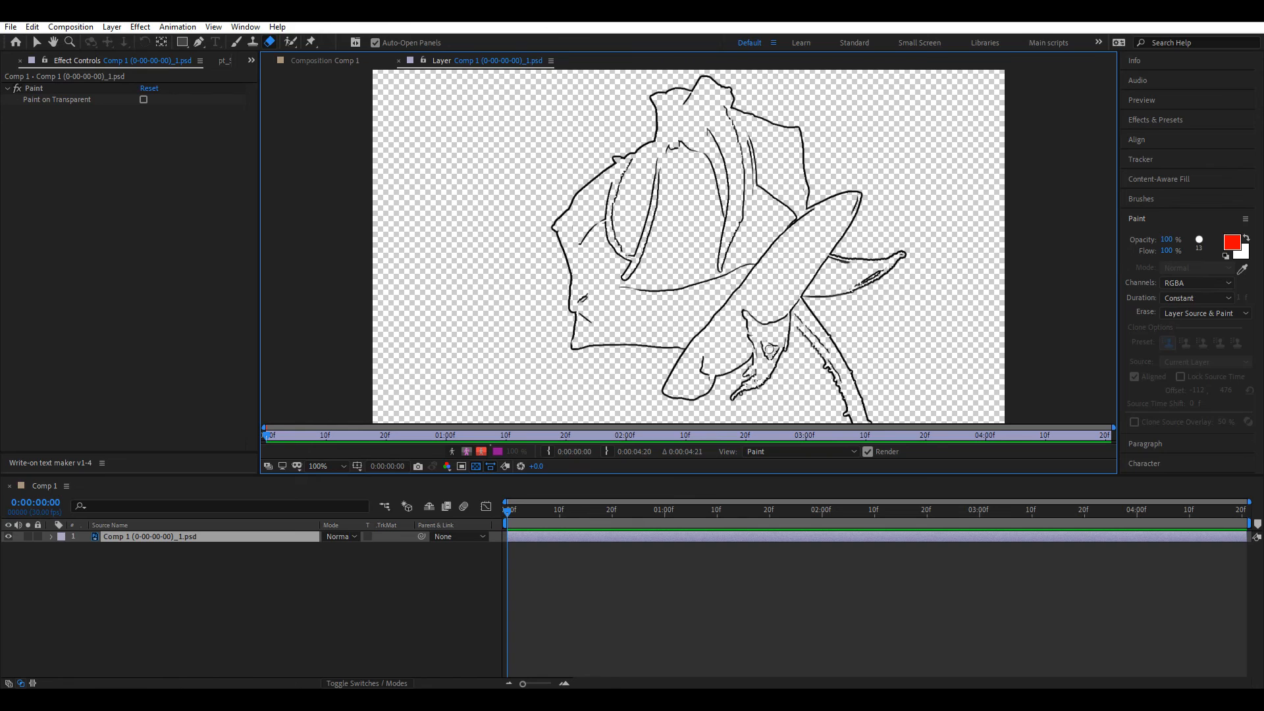
{"action": "left_click", "coordinate": [1199, 240]}
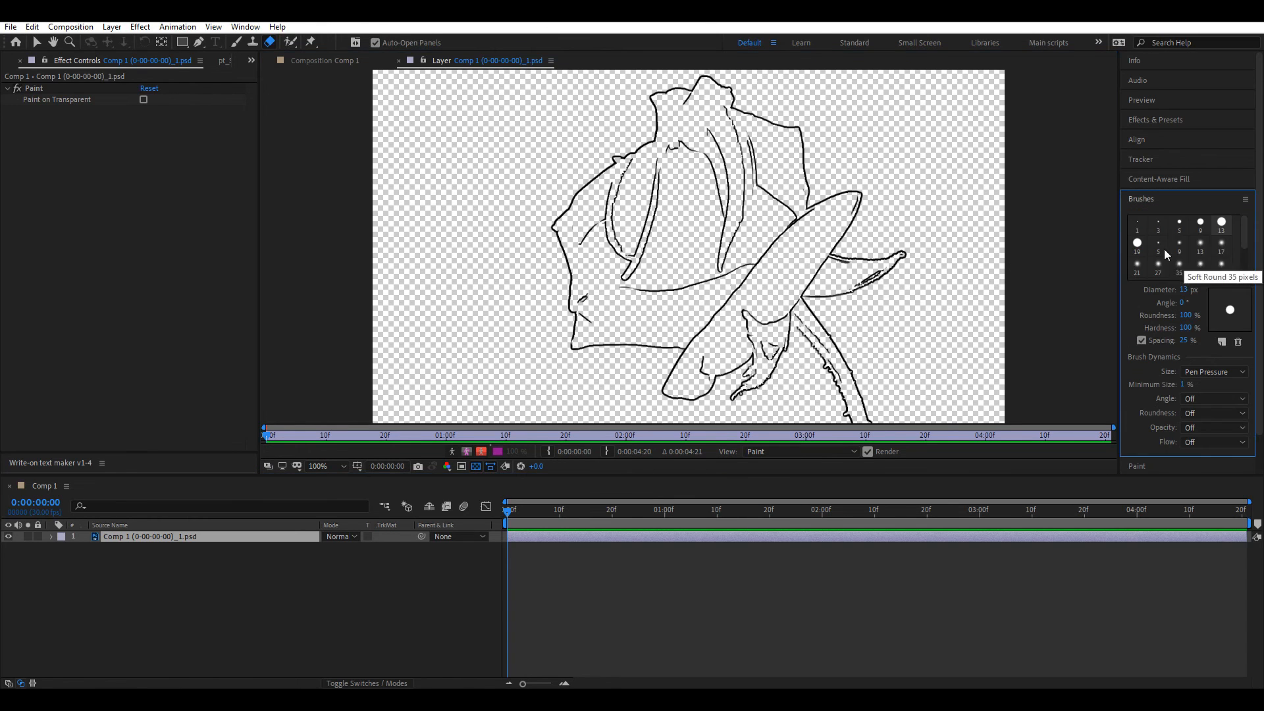
{"action": "left_click_drag", "start_coordinate": [716, 378], "coordinate": [709, 378]}
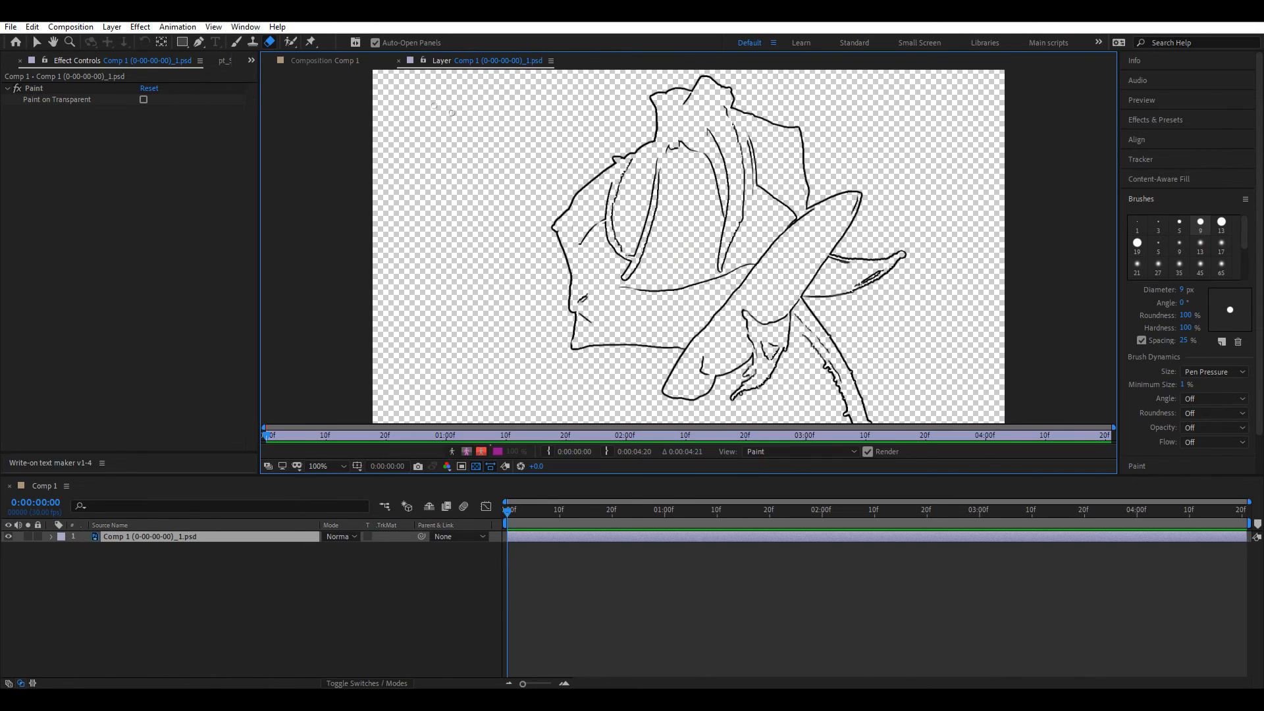
{"action": "left_click", "coordinate": [333, 60]}
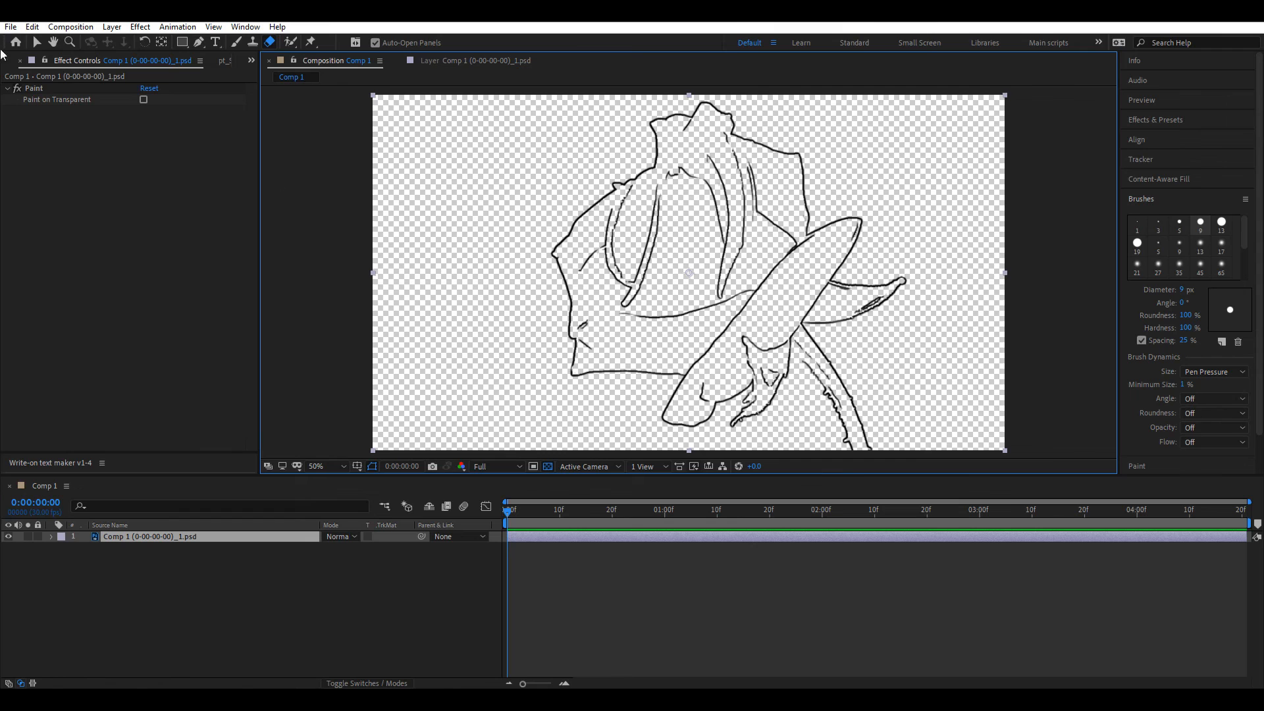
Step: Auto-trace the rose PSD layer into masks on a new layer
{"action": "left_click", "coordinate": [112, 27]}
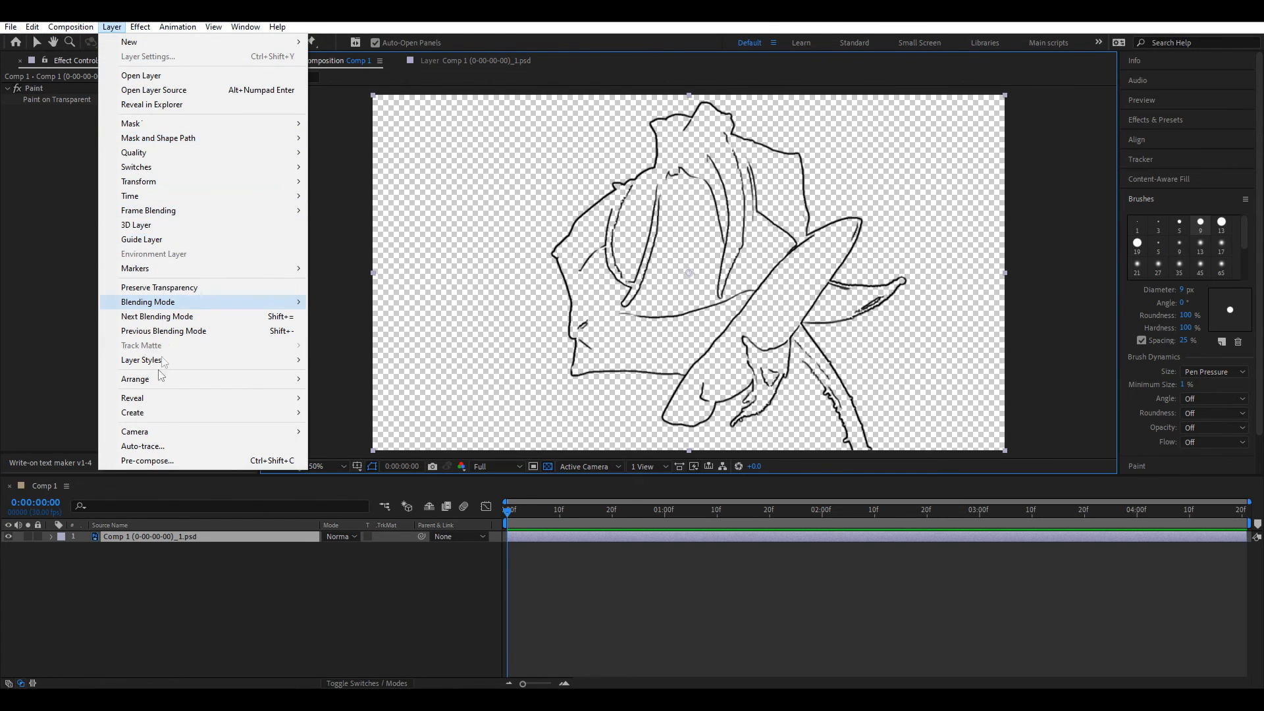
{"action": "left_click", "coordinate": [152, 445]}
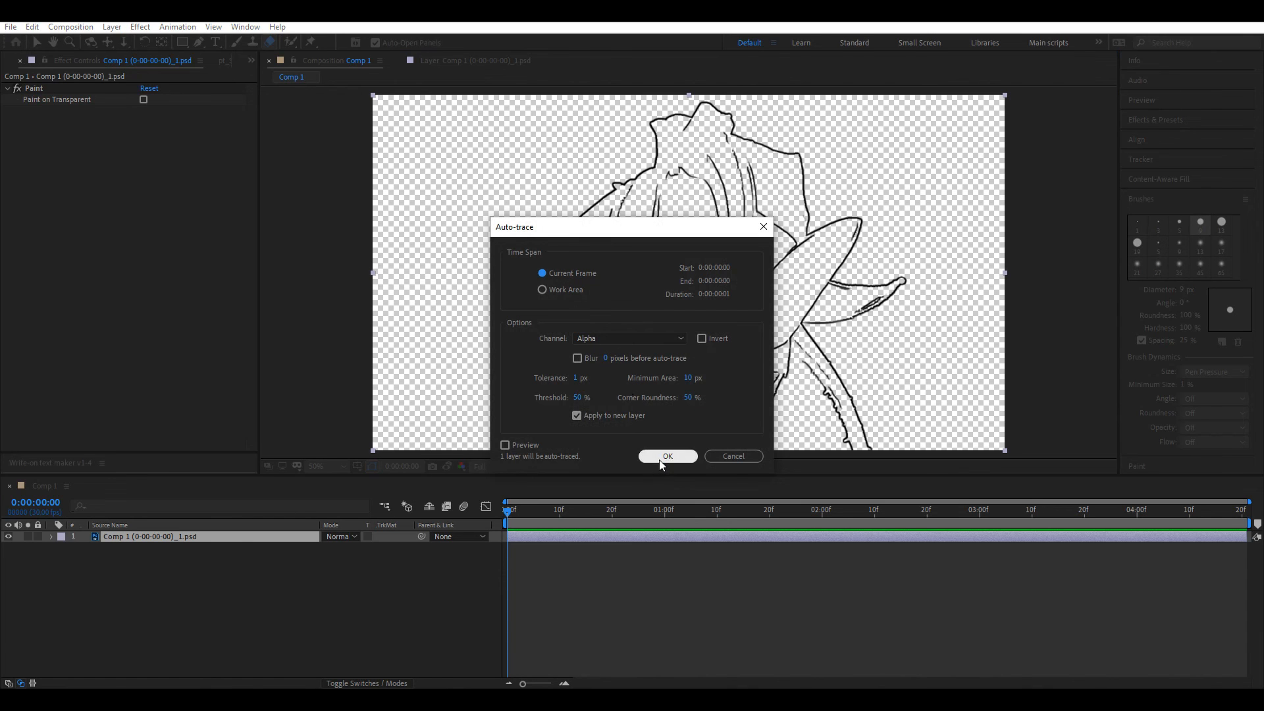
{"action": "left_click", "coordinate": [667, 455]}
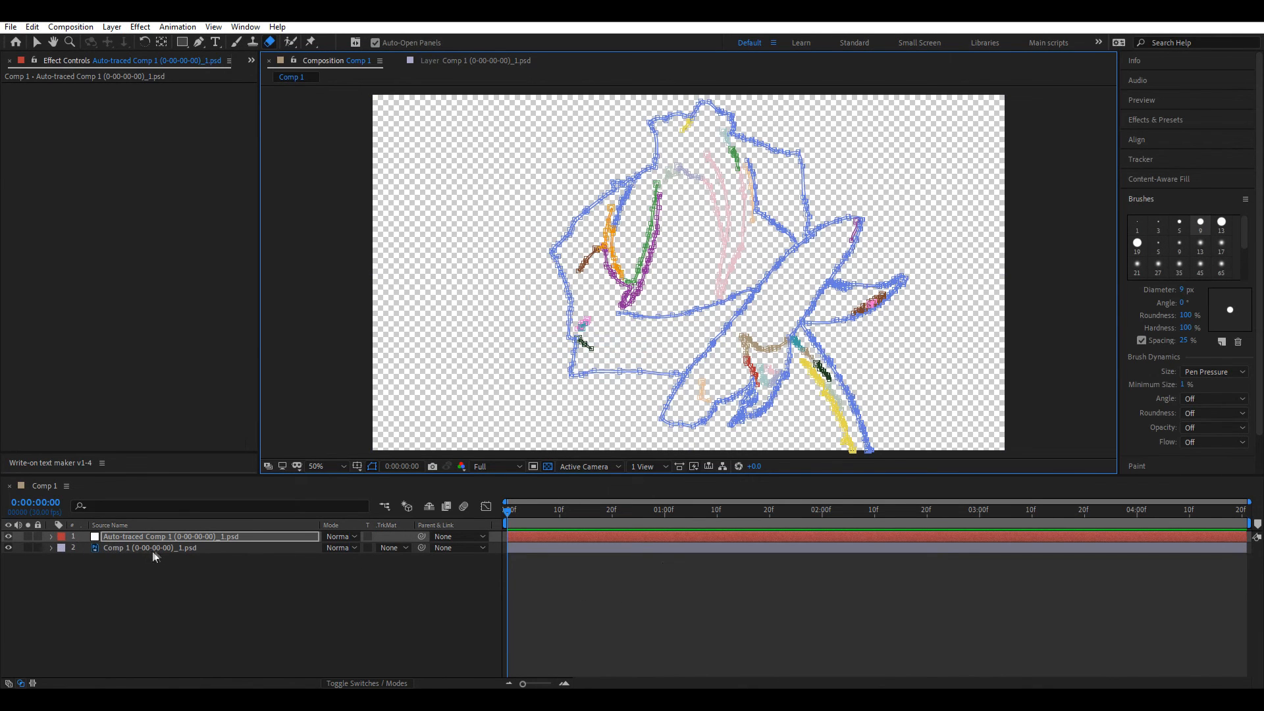
{"action": "left_click", "coordinate": [762, 584]}
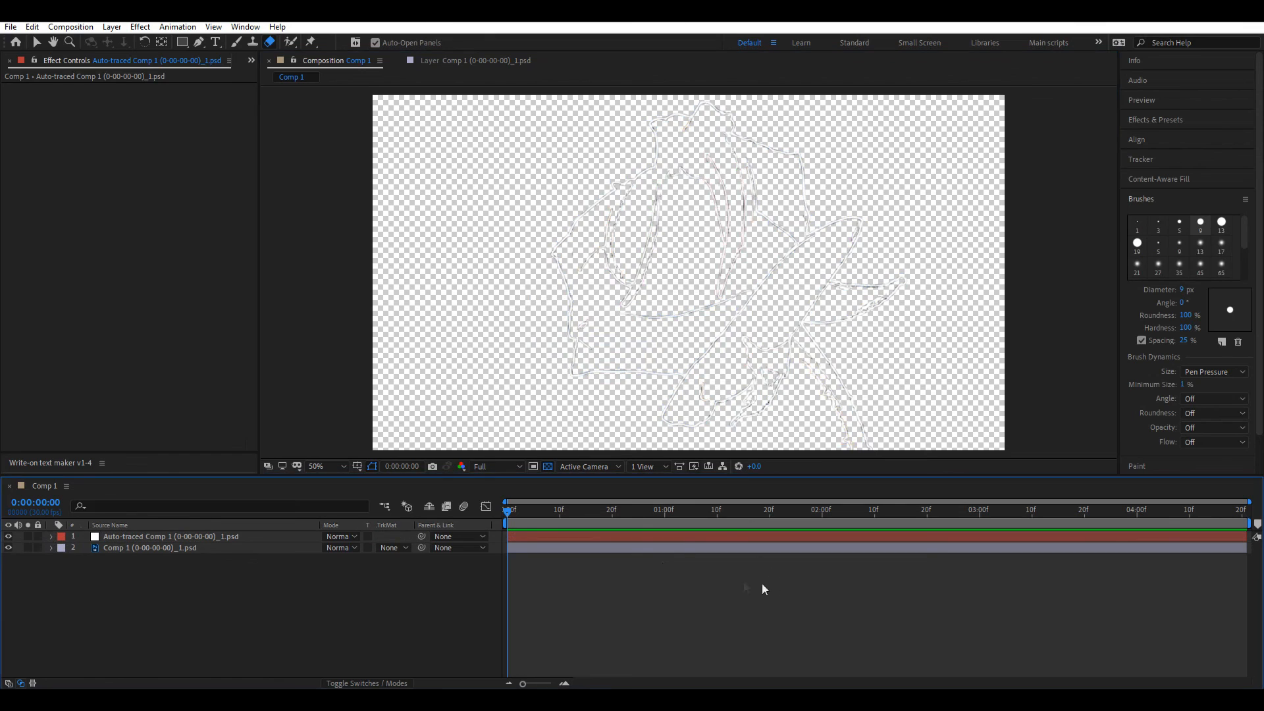
Step: Turn off the transparency grid and delete the original image layer, keeping the traced layer
{"action": "left_click", "coordinate": [548, 466]}
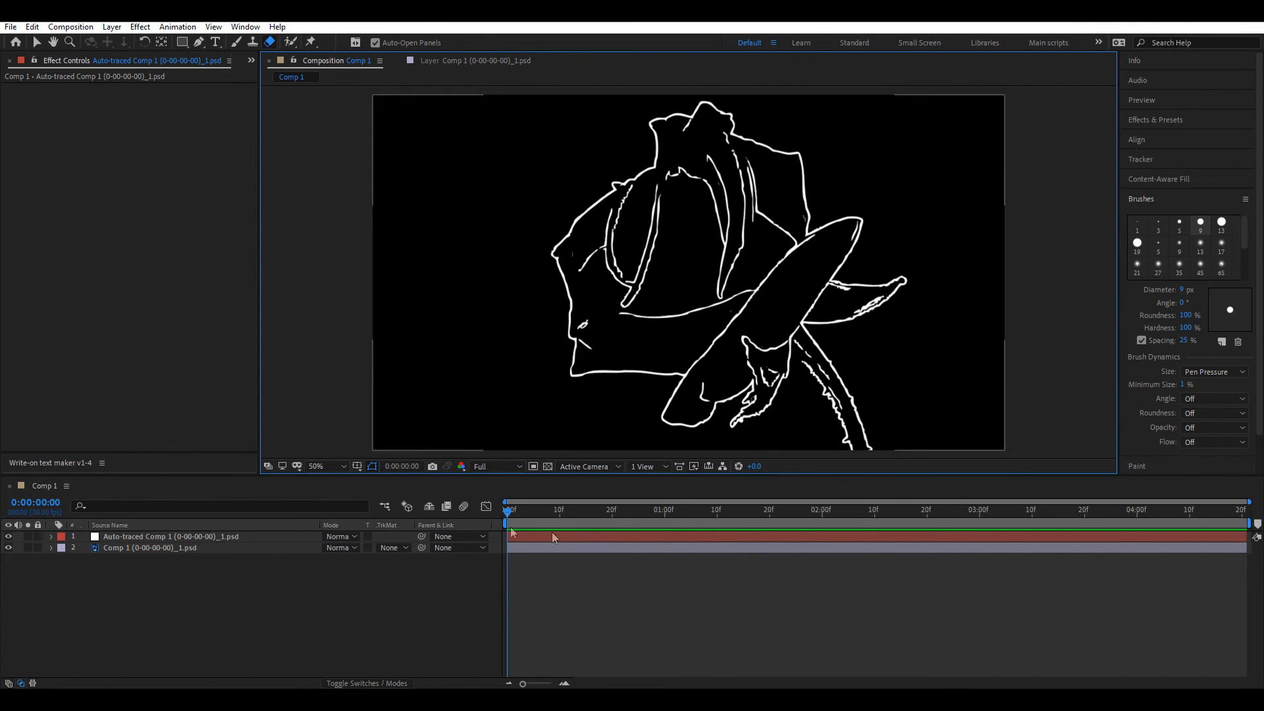
{"action": "left_click", "coordinate": [690, 379]}
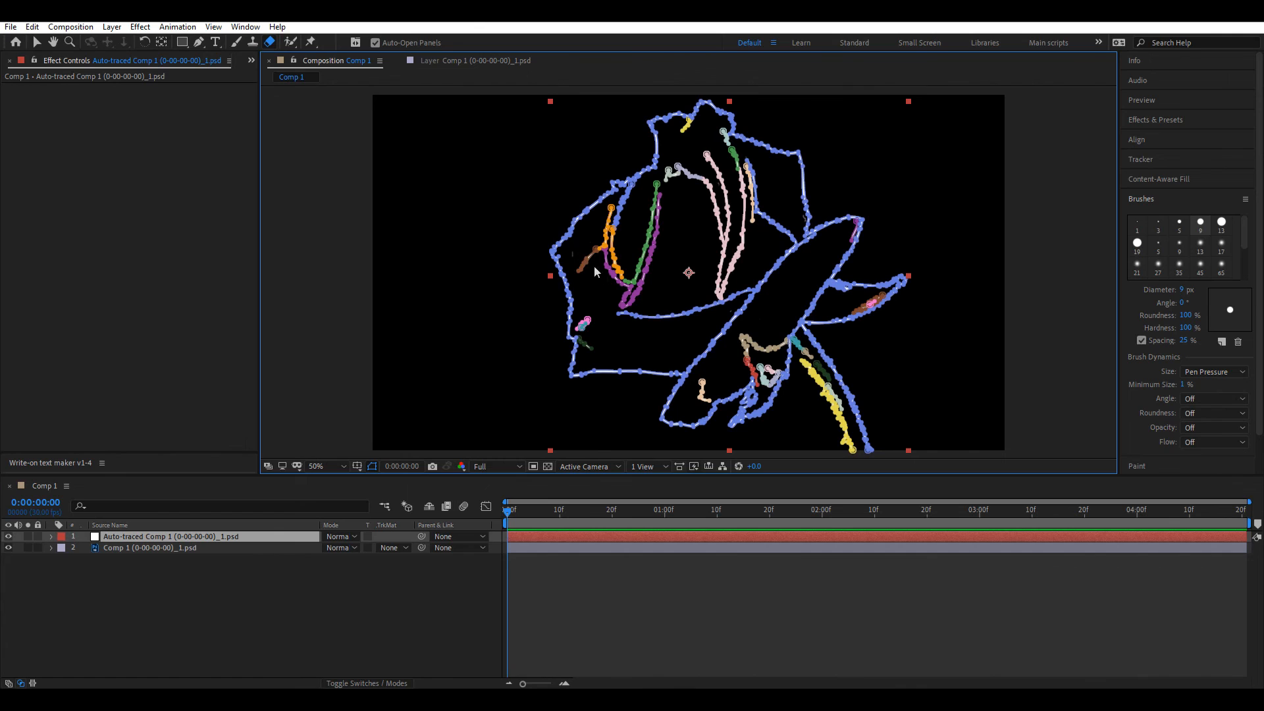
{"action": "left_click", "coordinate": [109, 549]}
{"action": "key", "text": "Delete"}
{"action": "left_click", "coordinate": [169, 537]}
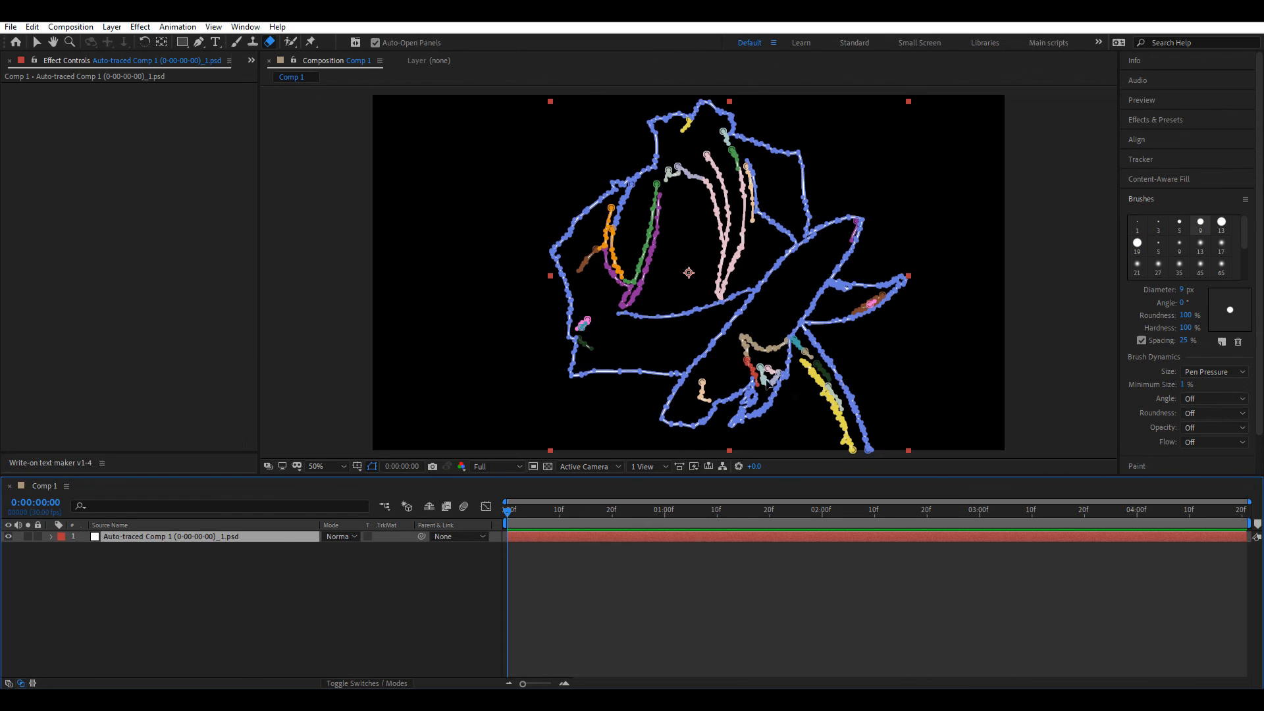
{"action": "left_click", "coordinate": [670, 595]}
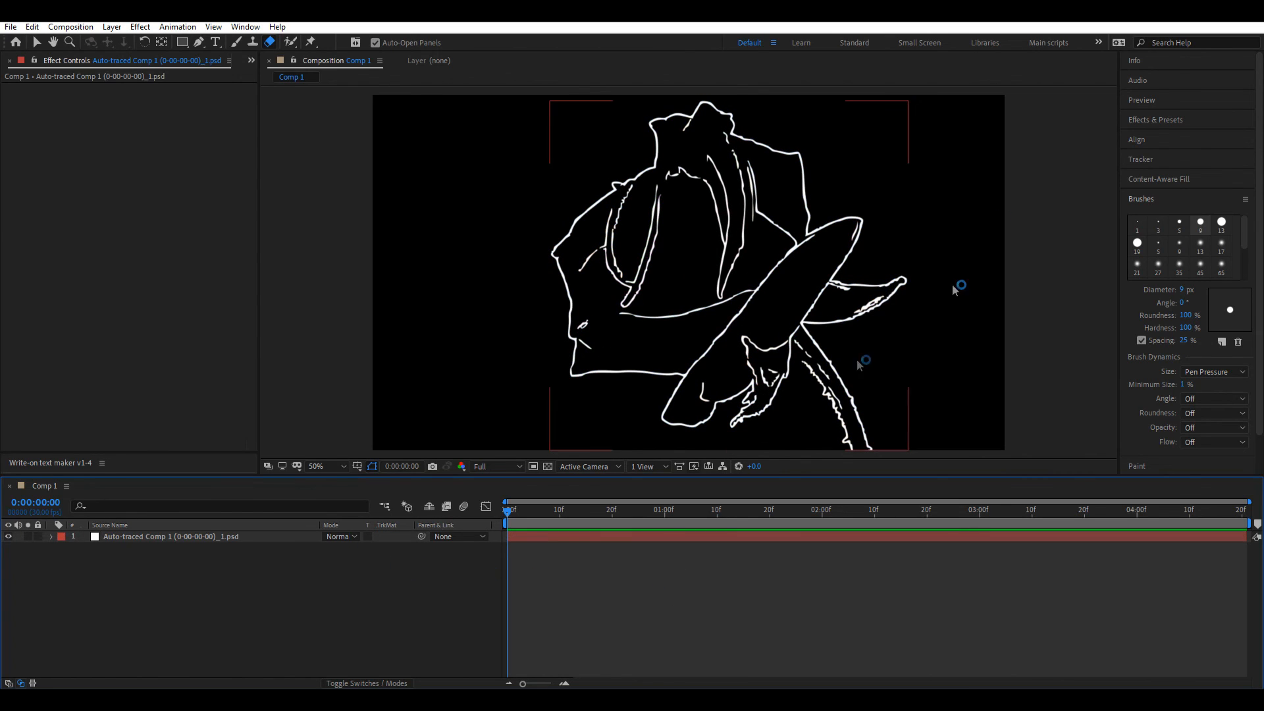
{"action": "left_click", "coordinate": [1149, 121]}
Step: Apply Stroke to the traced layer with All Masks, Stroke Sequentially and Reveal Original Image
{"action": "triple_click", "coordinate": [1176, 135]}
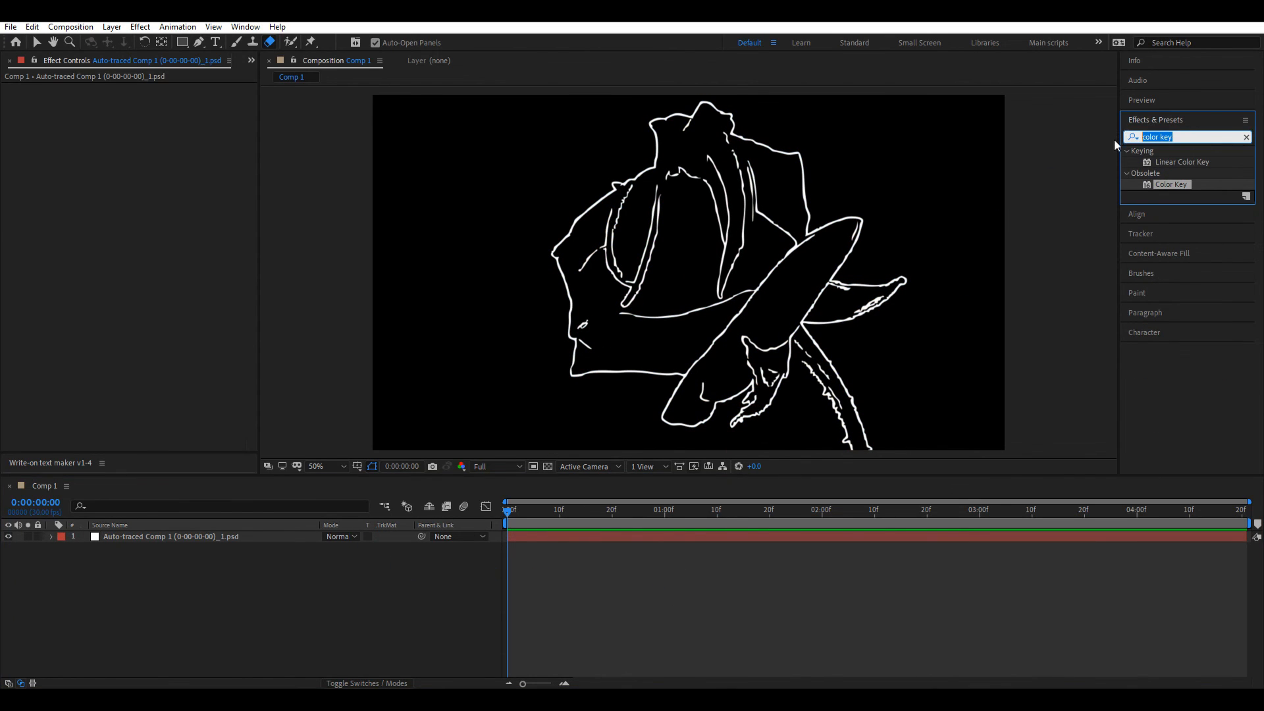
{"action": "type", "text": "stroke"}
{"action": "left_click_drag", "start_coordinate": [1165, 296], "coordinate": [754, 266]}
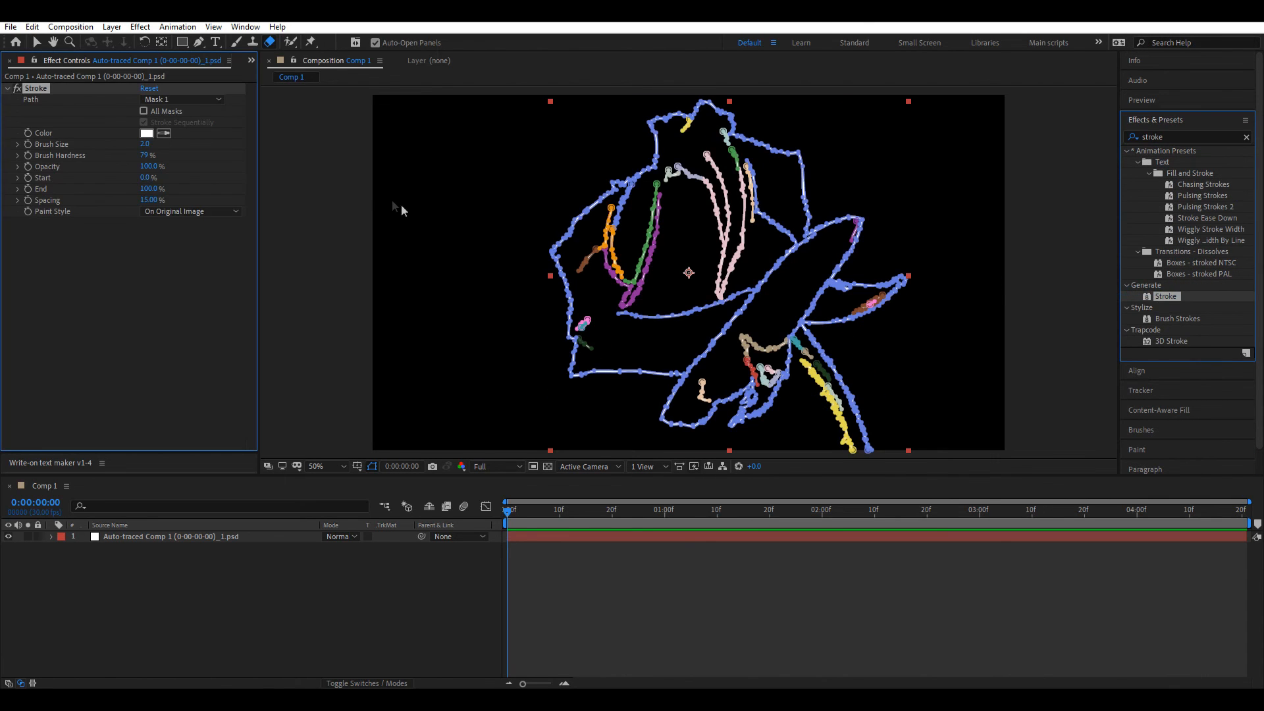
{"action": "left_click", "coordinate": [143, 111]}
{"action": "left_click", "coordinate": [169, 211]}
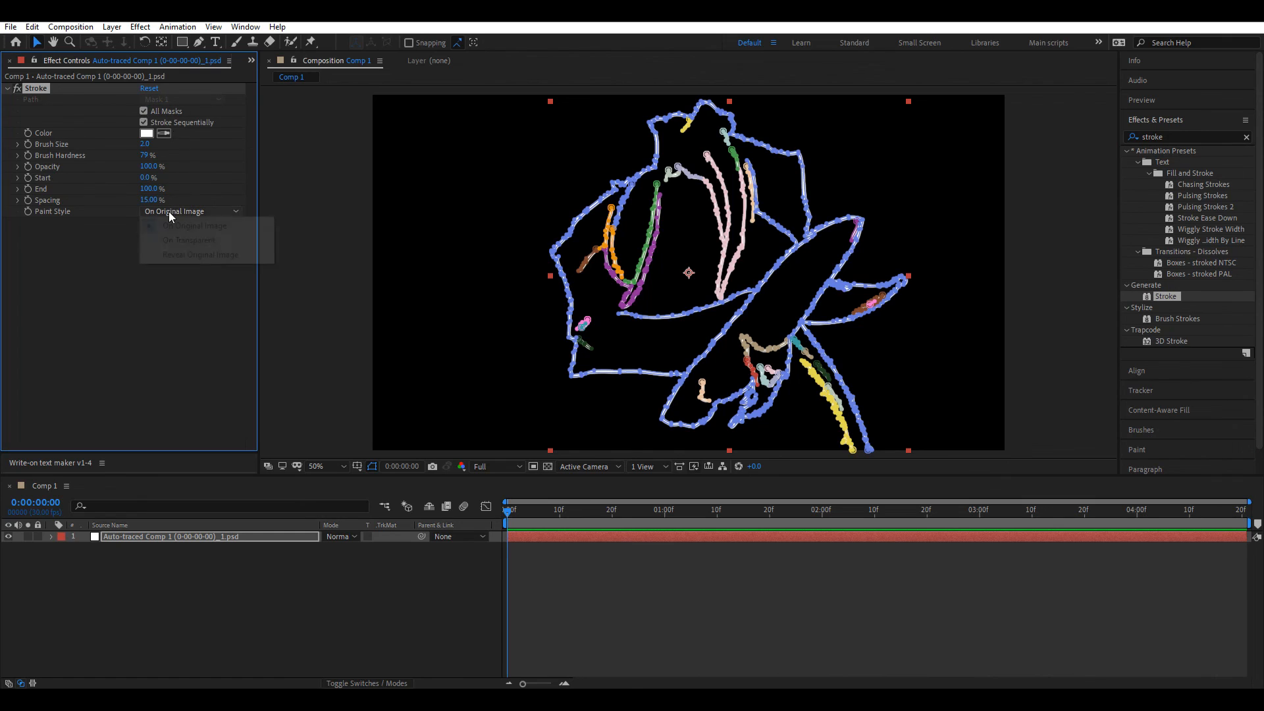
{"action": "left_click", "coordinate": [179, 255]}
{"action": "left_click", "coordinate": [171, 278]}
{"action": "left_click", "coordinate": [840, 654]}
Step: Set Stroke brush size to 41, keyframe End at 100% and move to 2 seconds
{"action": "left_click_drag", "start_coordinate": [144, 144], "coordinate": [414, 154]}
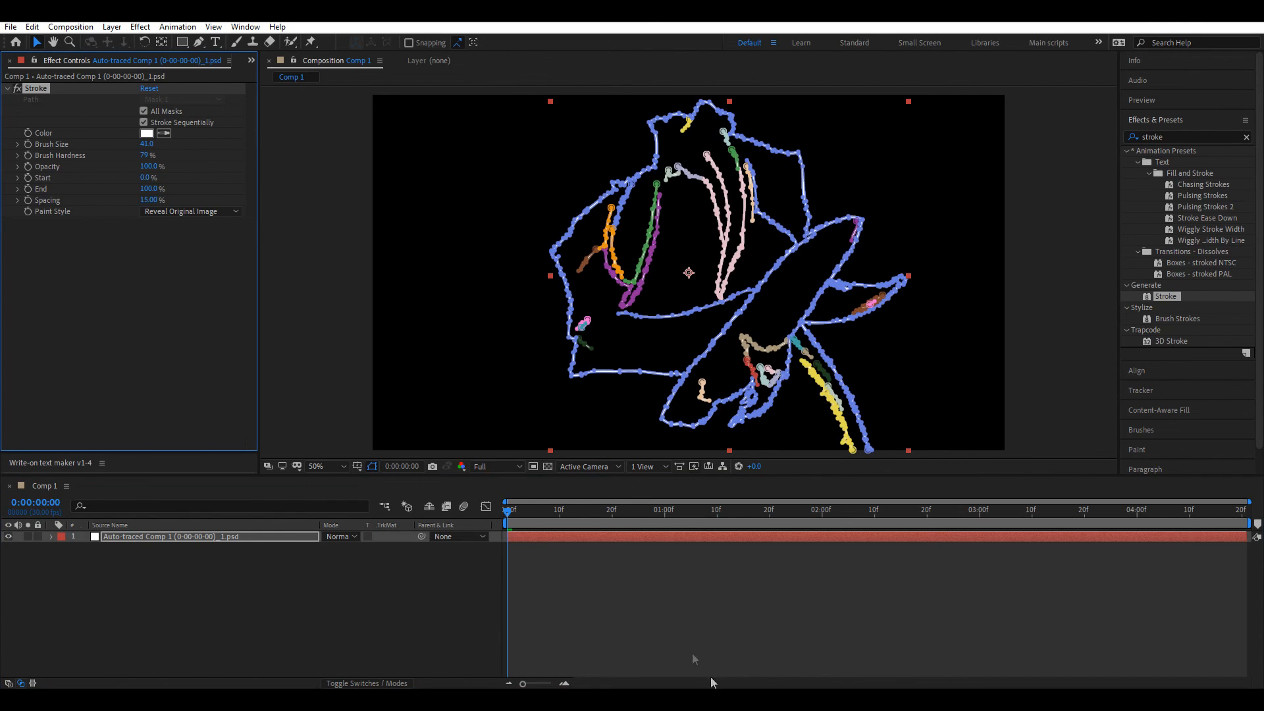
{"action": "left_click", "coordinate": [744, 634]}
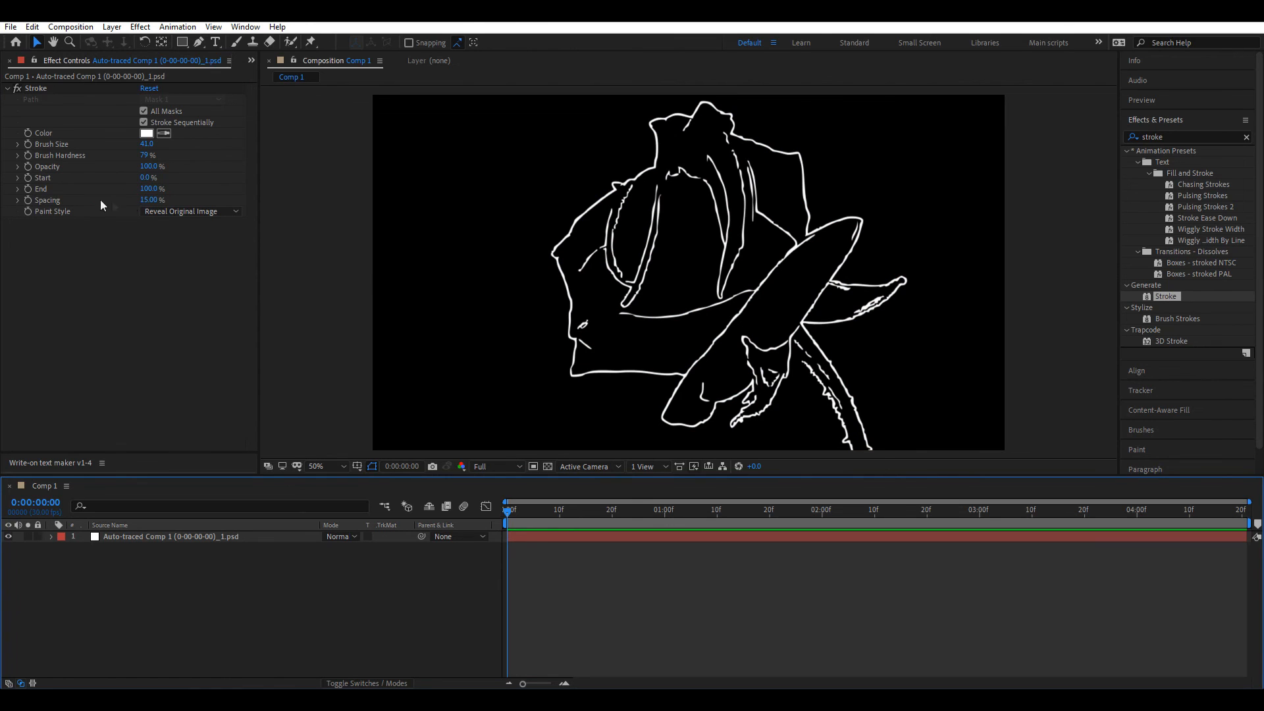
{"action": "left_click", "coordinate": [27, 189]}
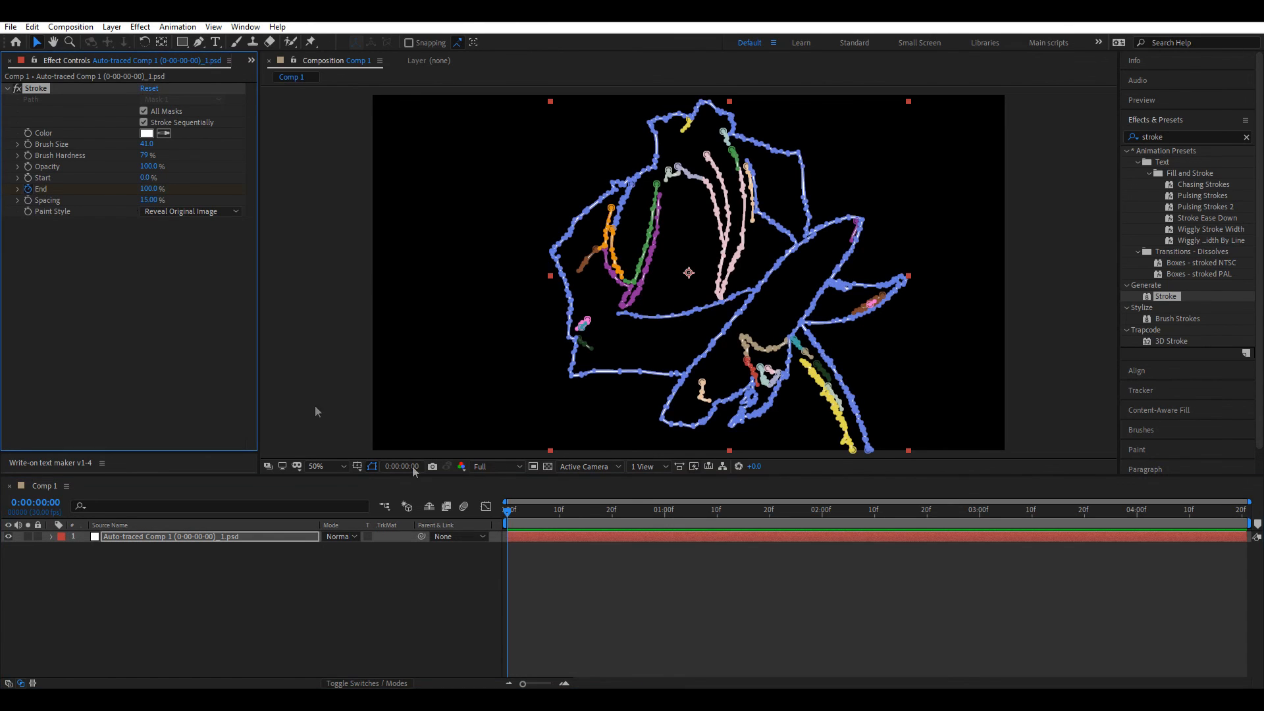
{"action": "left_click", "coordinate": [825, 516]}
{"action": "left_click", "coordinate": [773, 574]}
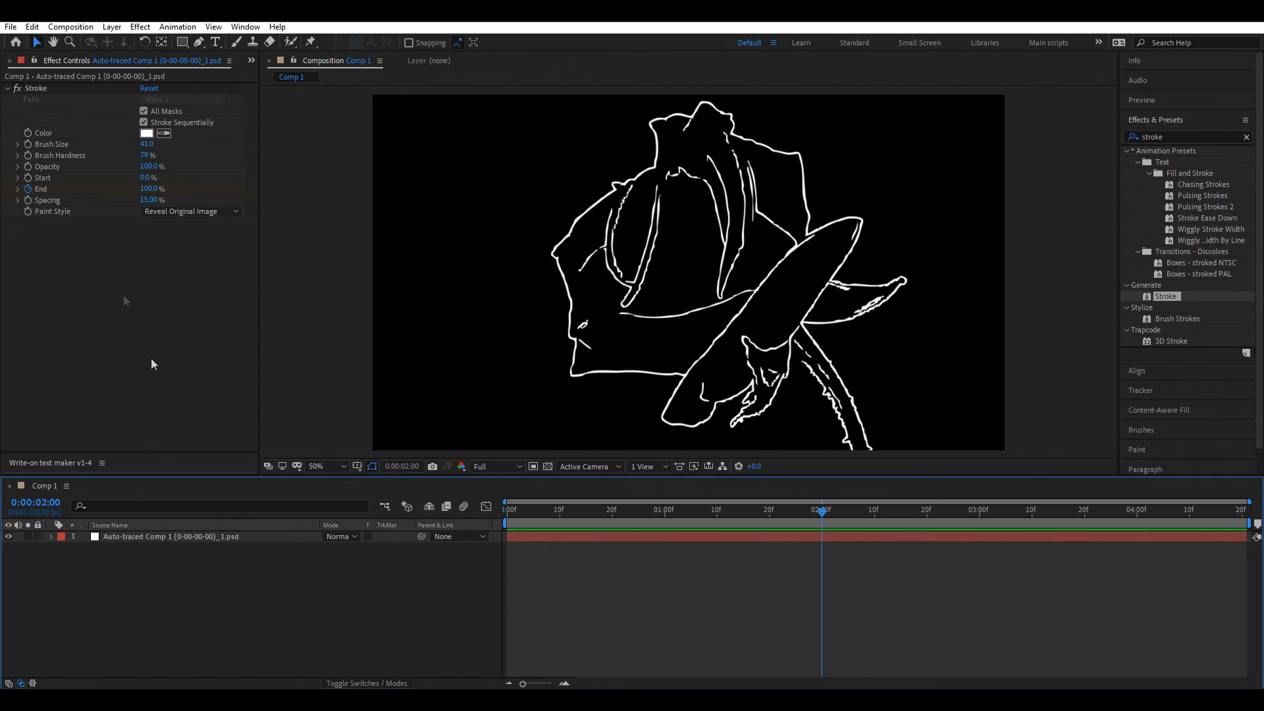
{"action": "left_click", "coordinate": [180, 533]}
{"action": "key", "text": "m"}
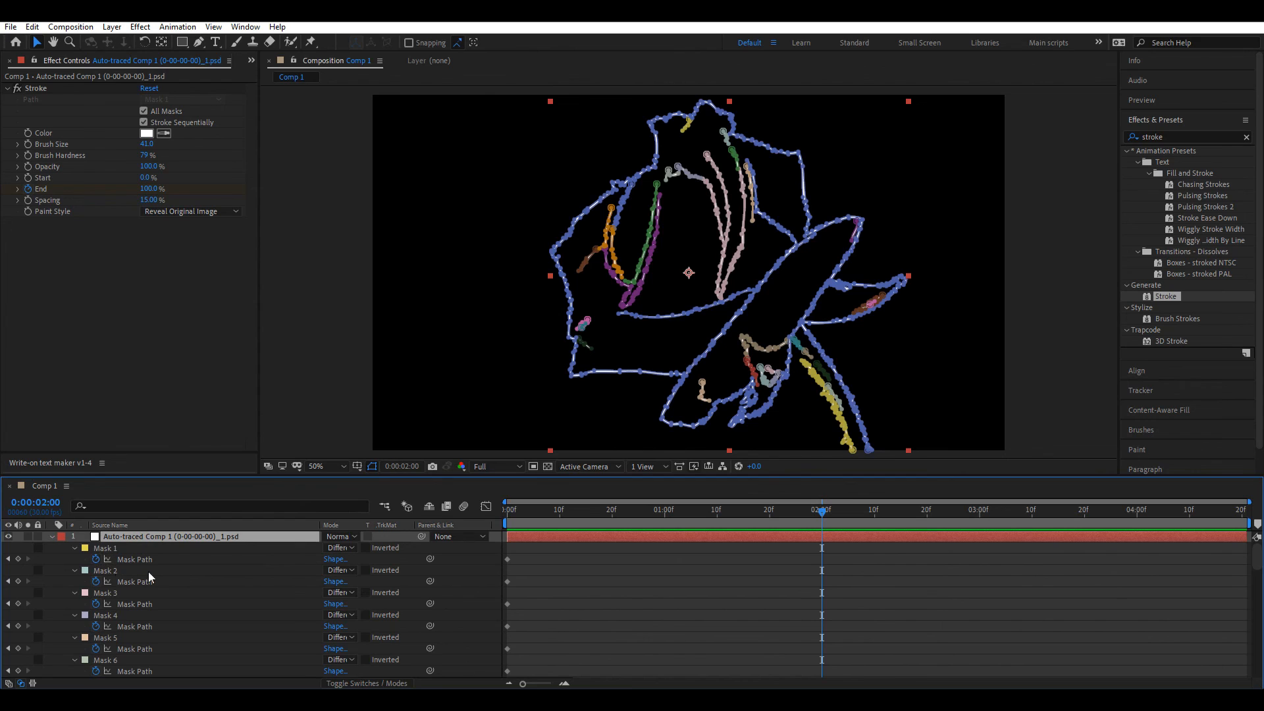
Step: Add a Stroke End keyframe at 2 seconds in the maximized timeline
{"action": "key", "text": "grave"}
{"action": "key", "text": "u"}
{"action": "scroll", "coordinate": [139, 614], "scroll_direction": "down", "scroll_amount": 5}
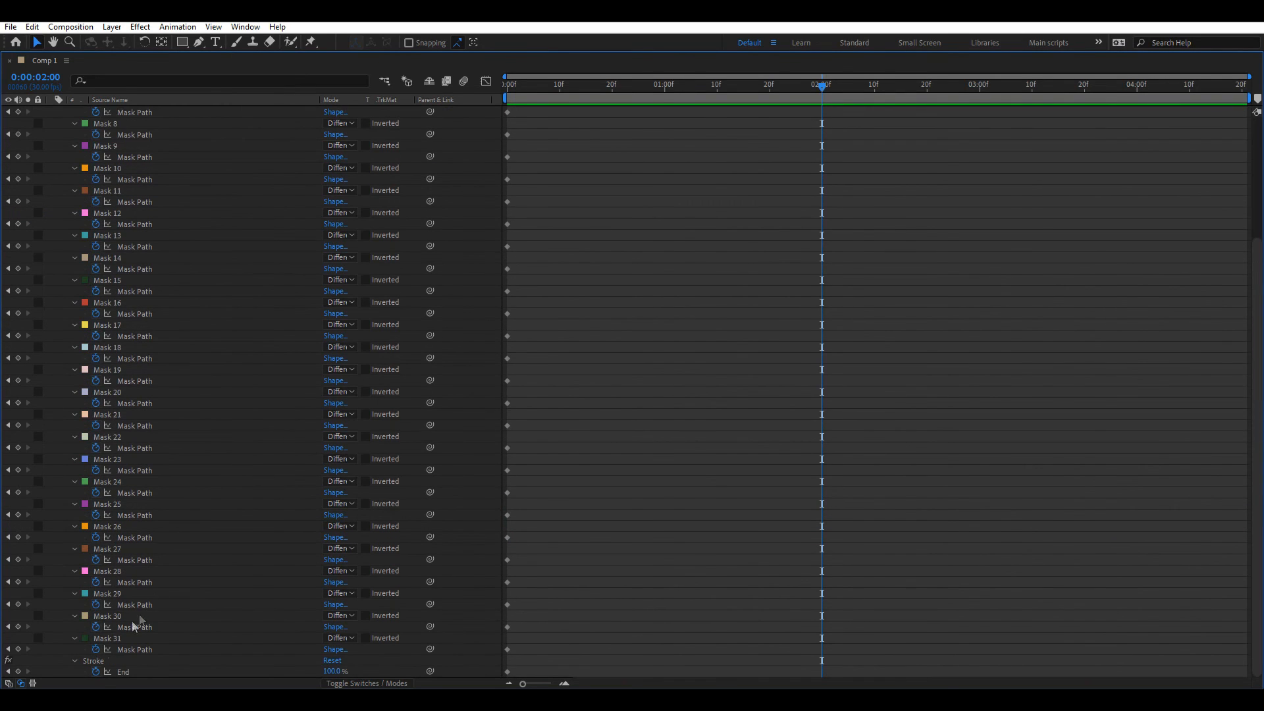
{"action": "left_click", "coordinate": [18, 671]}
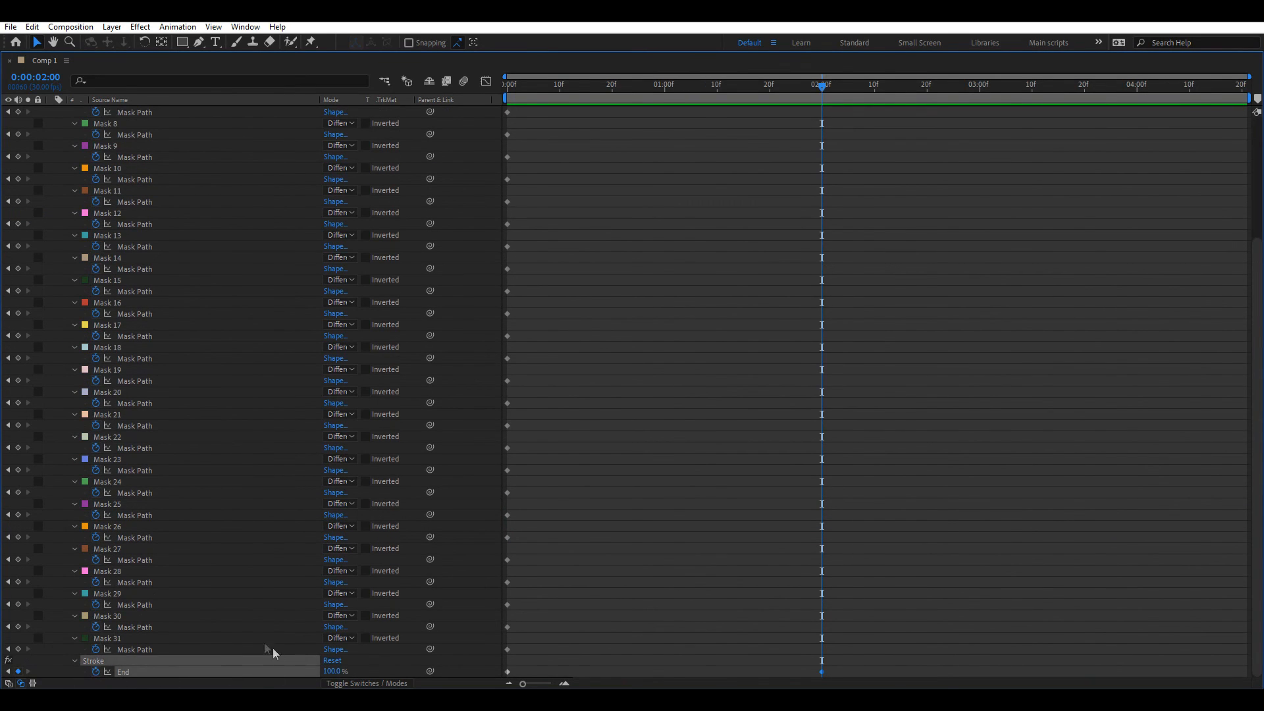
Step: Clear the Mask Path keyframes from all 31 masks and restore the normal layout
{"action": "left_click_drag", "start_coordinate": [96, 649], "coordinate": [102, 106]}
{"action": "scroll", "coordinate": [133, 369], "scroll_direction": "up", "scroll_amount": 1}
{"action": "scroll", "coordinate": [133, 369], "scroll_direction": "up", "scroll_amount": 4}
{"action": "left_click_drag", "start_coordinate": [99, 247], "coordinate": [100, 122]}
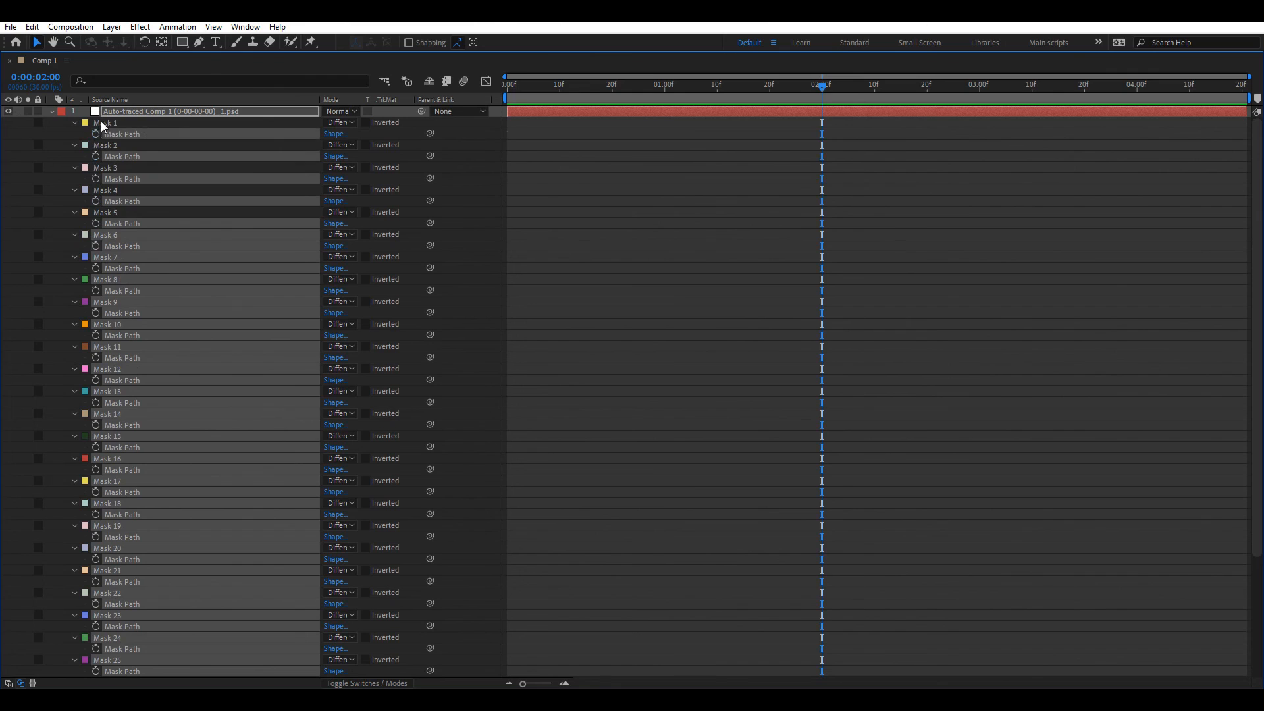
{"action": "left_click", "coordinate": [713, 295]}
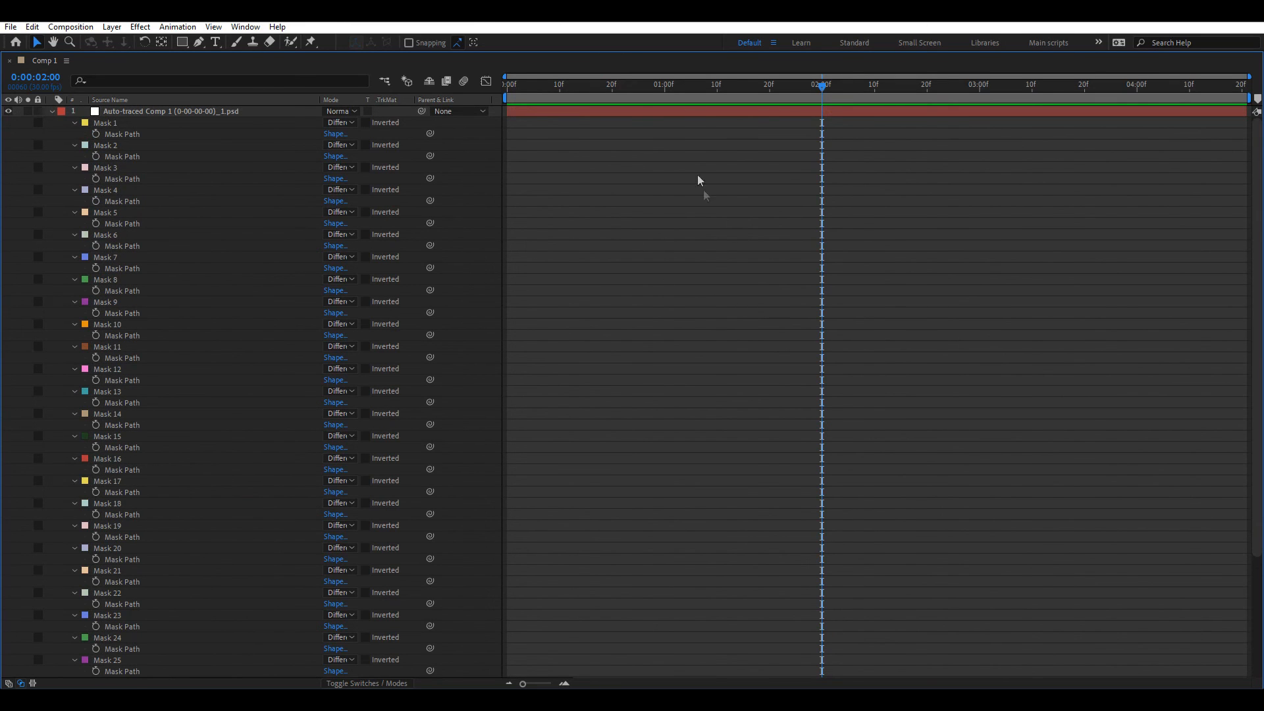
{"action": "left_click", "coordinate": [696, 108]}
{"action": "key", "text": "u"}
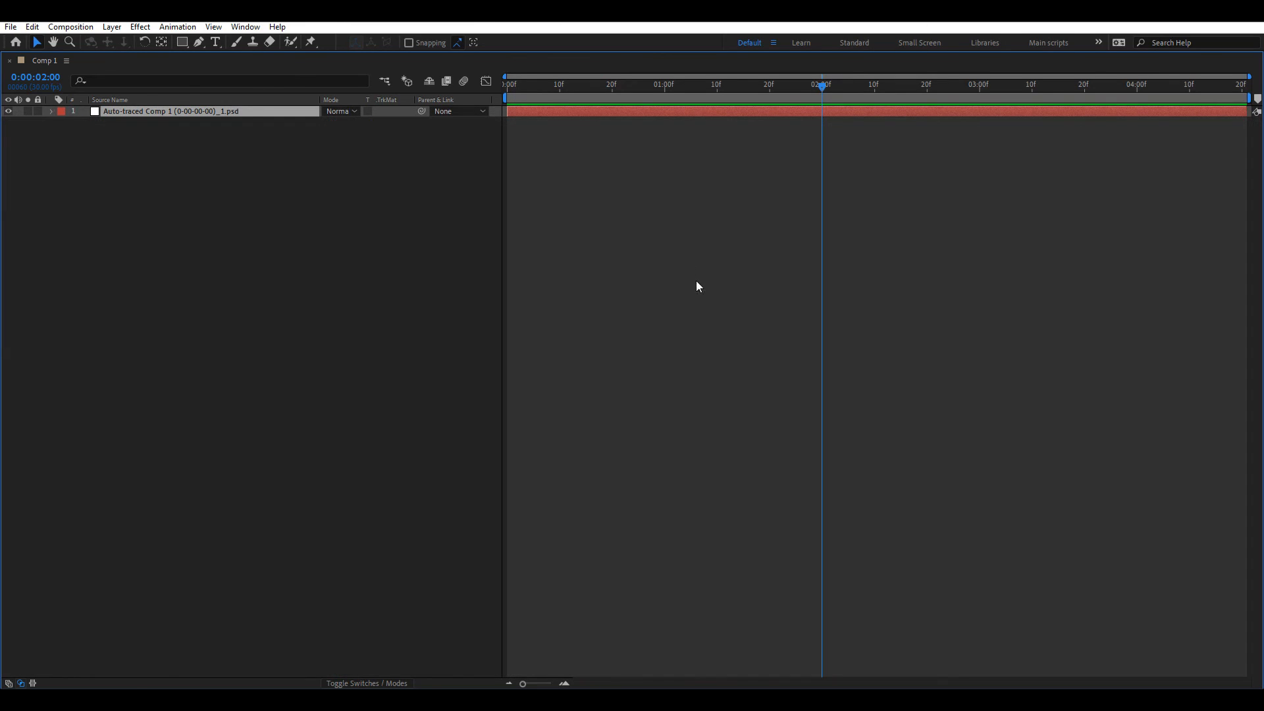
{"action": "key", "text": "grave"}
Step: Keyframe the rose's Stroke End at 0% at 0:00 and preview the outline drawing itself on
{"action": "key", "text": "u"}
{"action": "key", "text": "Home"}
{"action": "left_click", "coordinate": [427, 587]}
{"action": "left_click_drag", "start_coordinate": [343, 559], "coordinate": [310, 557]}
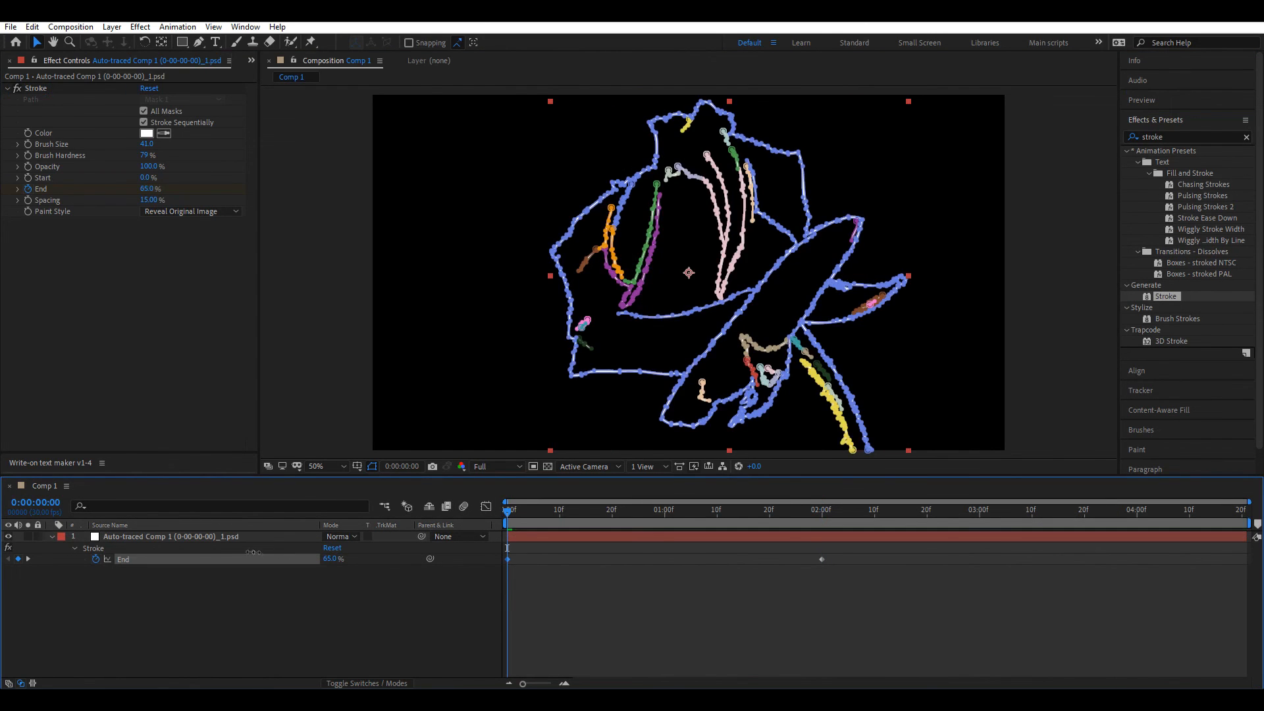
{"action": "left_click", "coordinate": [669, 610]}
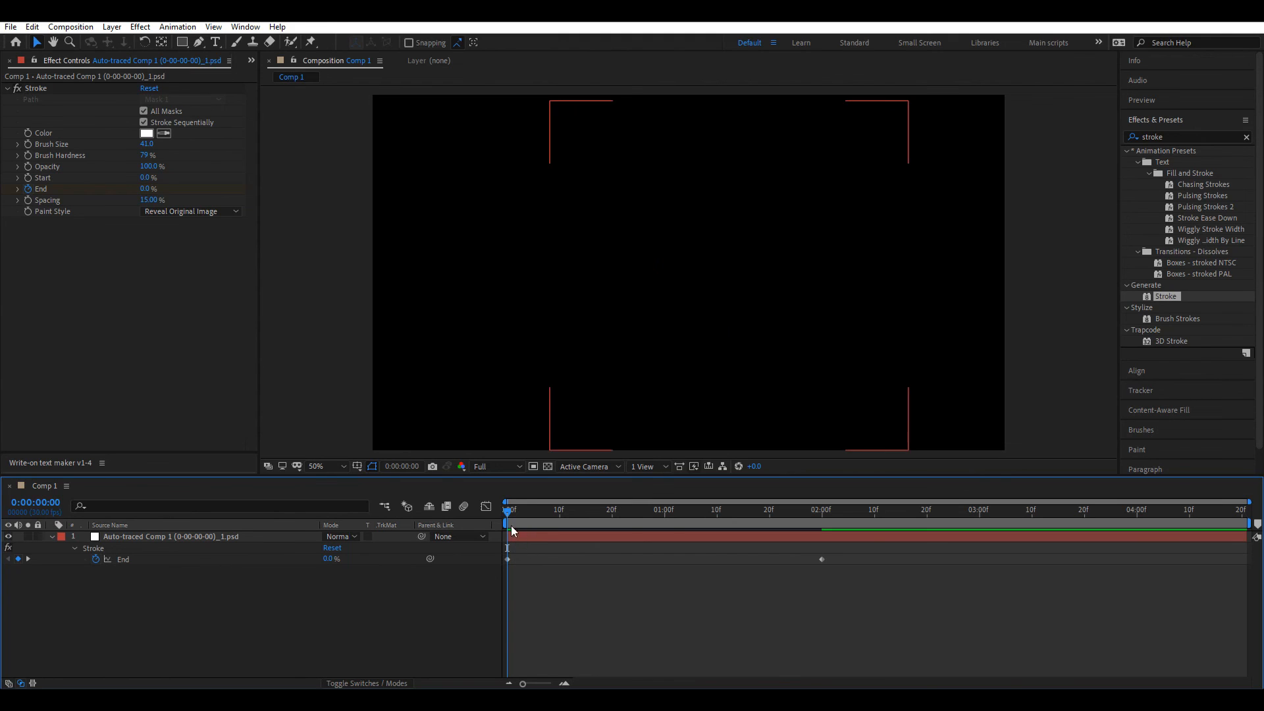
{"action": "key", "text": "space"}
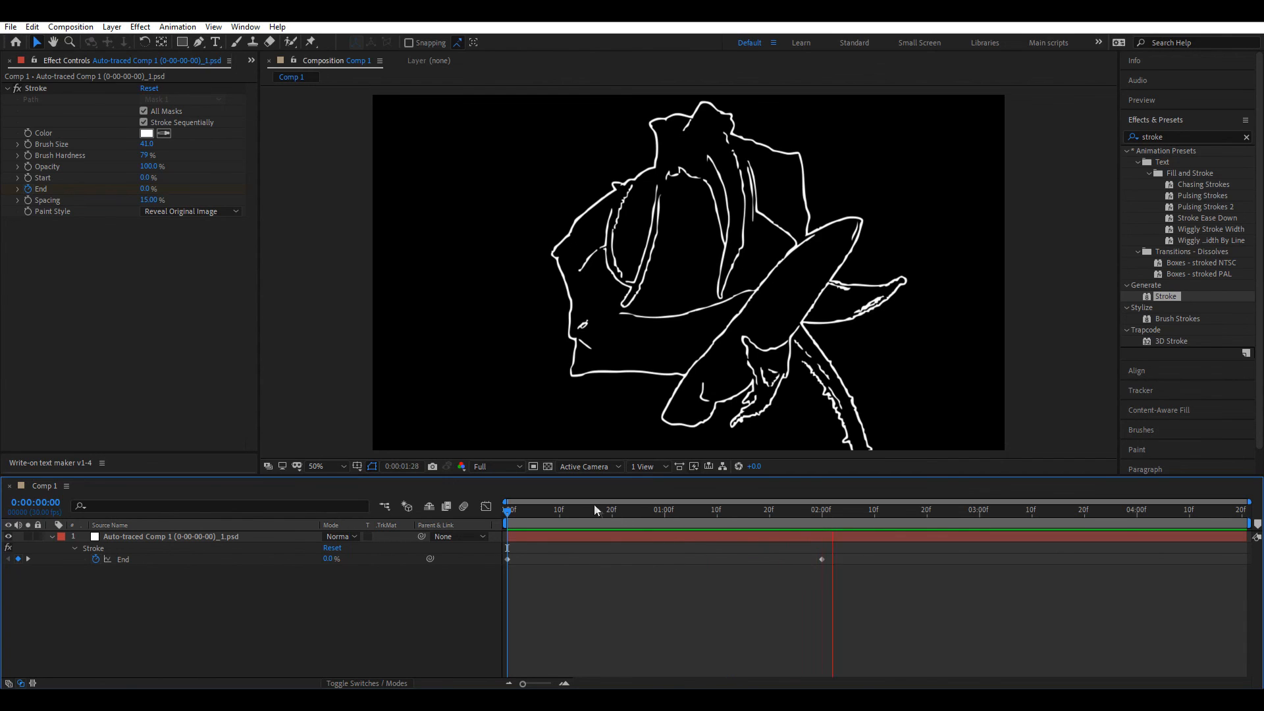
{"action": "key", "text": "space"}
{"action": "key", "text": "space"}
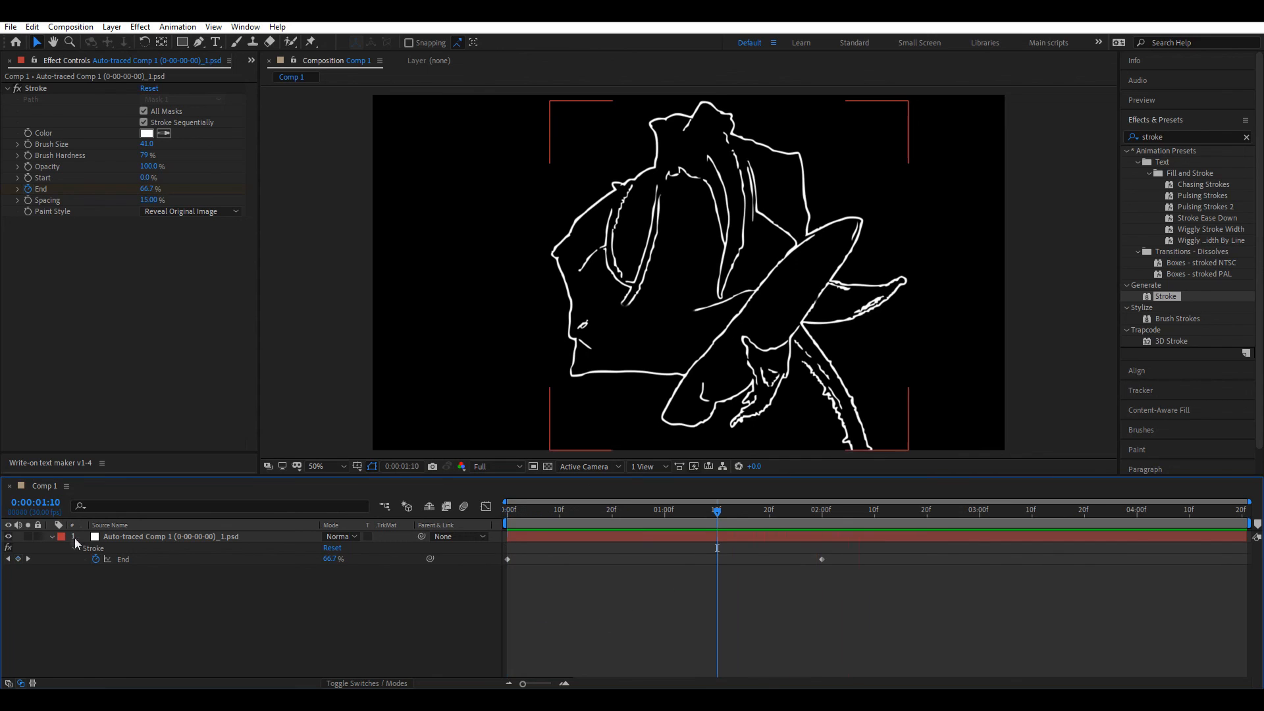
Step: Expand the rose layer's mask list and select Mask 4
{"action": "left_click", "coordinate": [52, 537]}
{"action": "left_click", "coordinate": [52, 536]}
{"action": "left_click", "coordinate": [61, 559]}
{"action": "left_click", "coordinate": [61, 549]}
{"action": "left_click", "coordinate": [108, 579]}
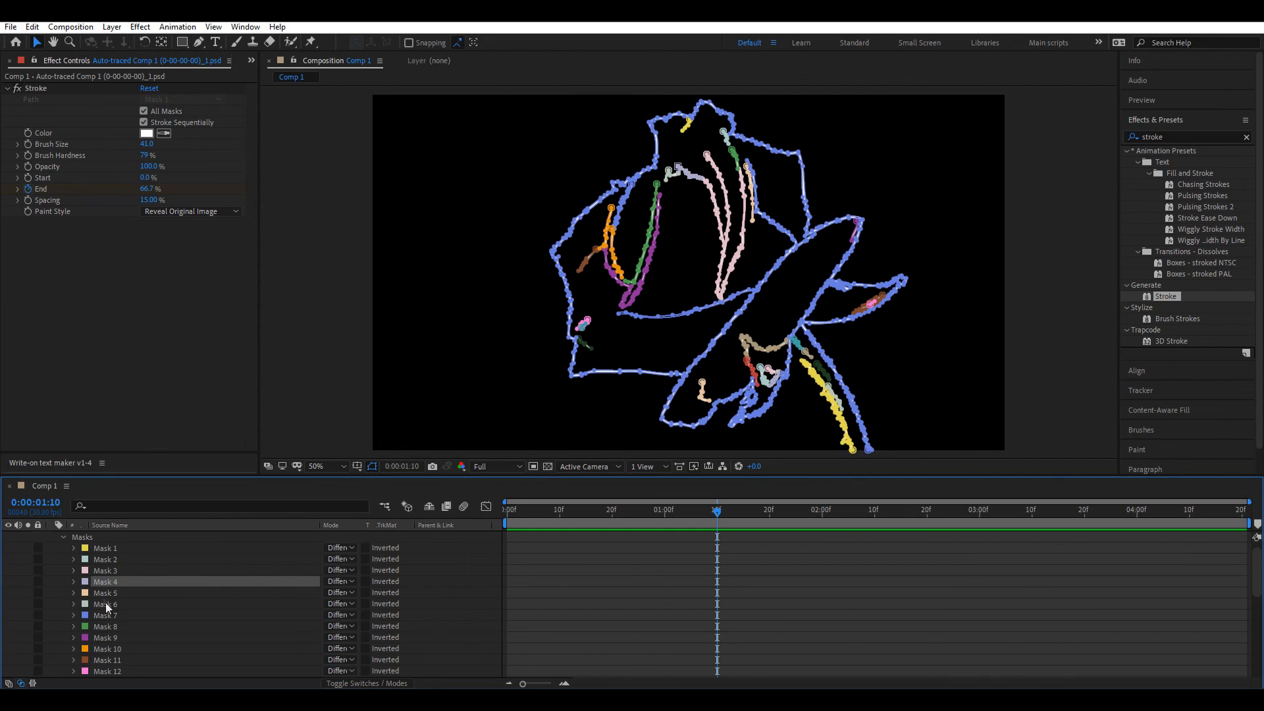
Step: Move Mask 7 to the top of the mask stack and scrub to check the drawing order
{"action": "left_click_drag", "start_coordinate": [100, 616], "coordinate": [113, 555]}
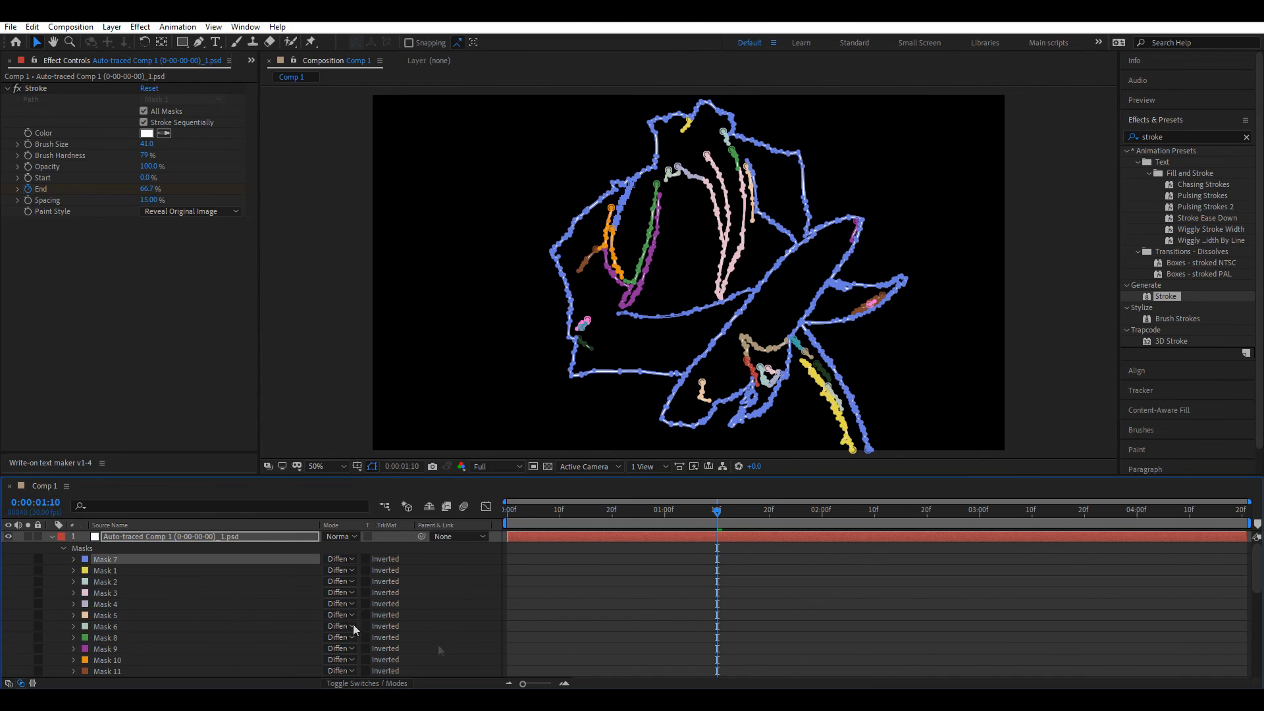
{"action": "left_click", "coordinate": [99, 572]}
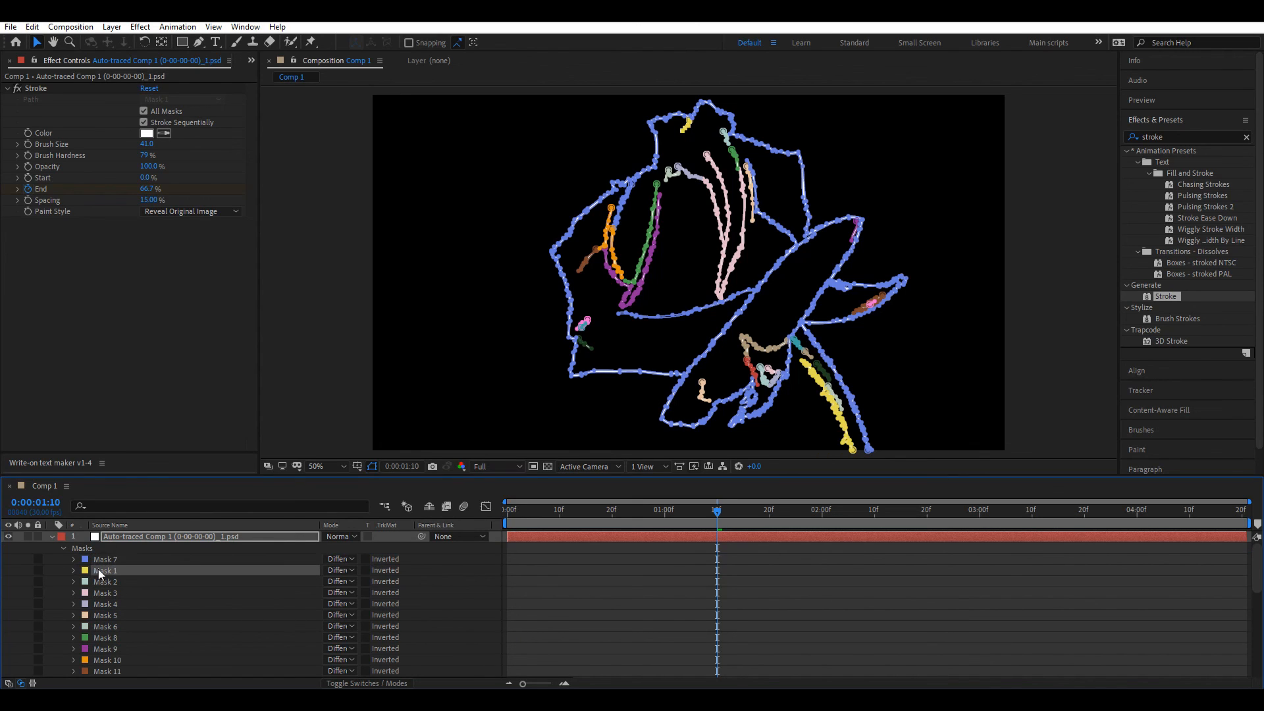
{"action": "left_click", "coordinate": [38, 568]}
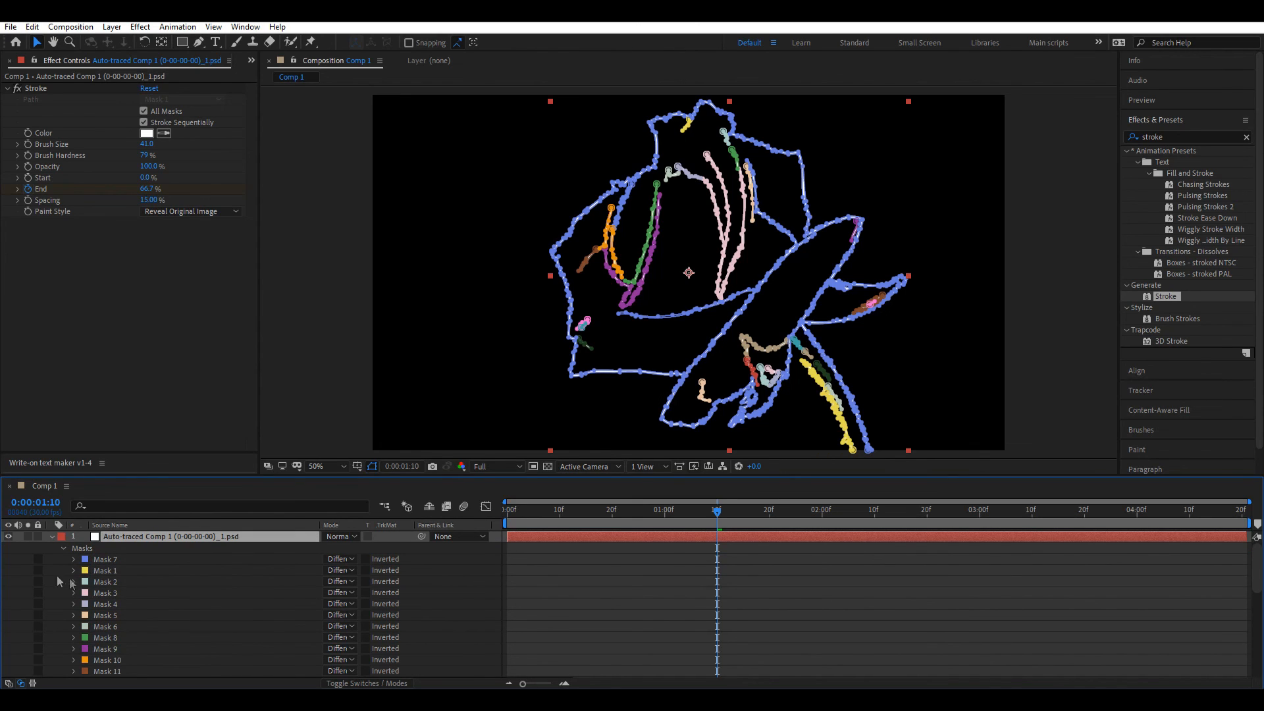
{"action": "double_click", "coordinate": [123, 570]}
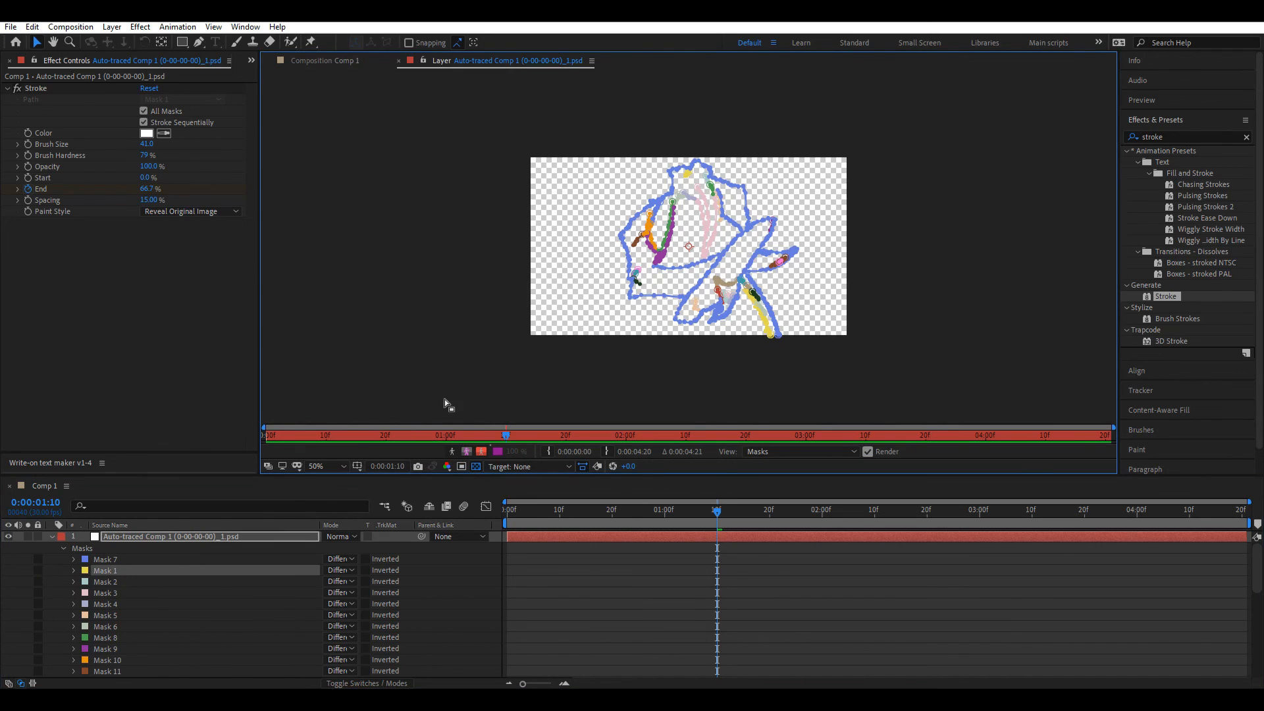
{"action": "left_click", "coordinate": [398, 61]}
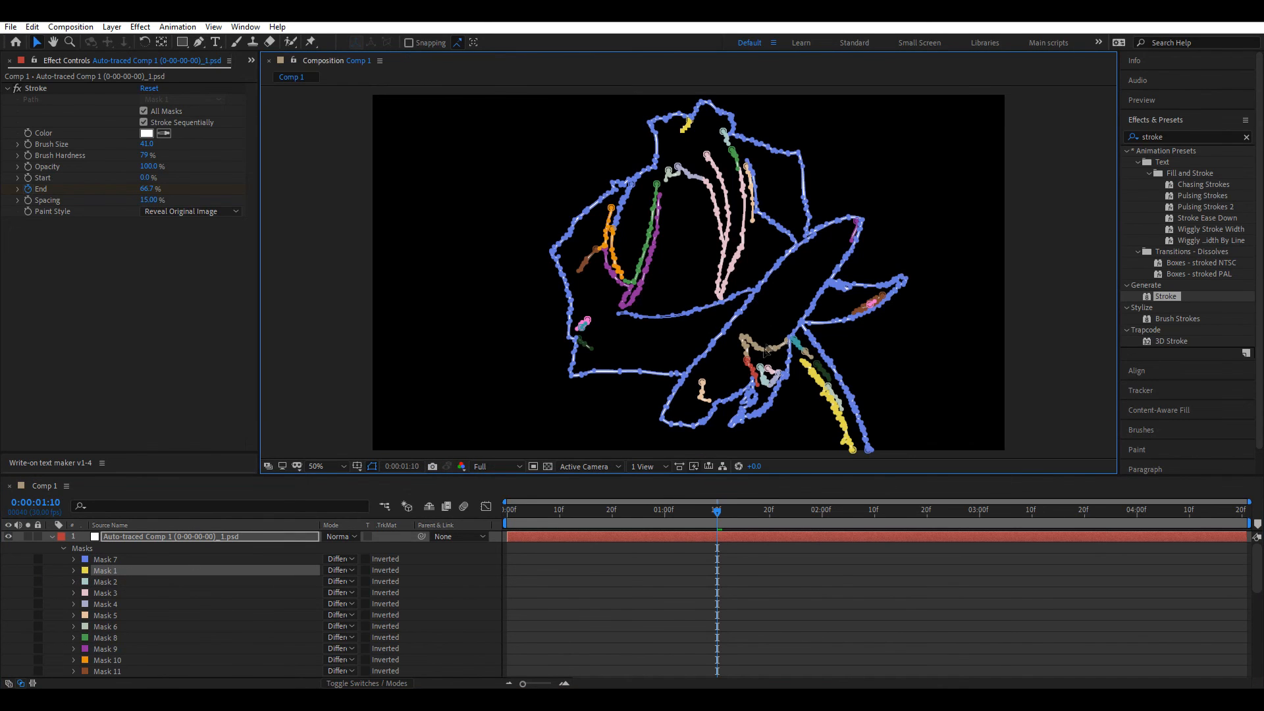
{"action": "left_click", "coordinate": [674, 592]}
{"action": "key", "text": "Home"}
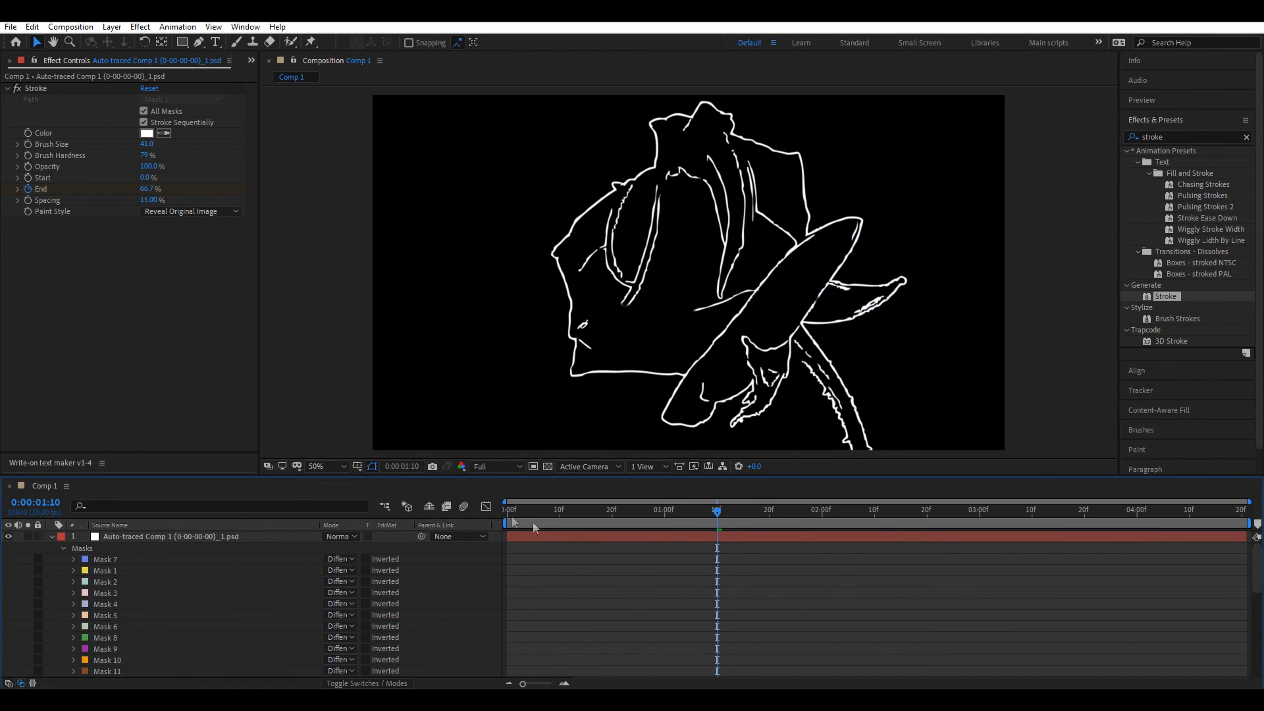
{"action": "mouse_move", "coordinate": [512, 519]}
{"action": "left_mouse_down"}
{"action": "mouse_move", "coordinate": [665, 527]}
{"action": "mouse_move", "coordinate": [717, 545]}
{"action": "left_mouse_up"}
Step: Move Mask 23 higher in the mask order and scrub to check the result
{"action": "scroll", "coordinate": [113, 614], "scroll_direction": "down", "scroll_amount": 5}
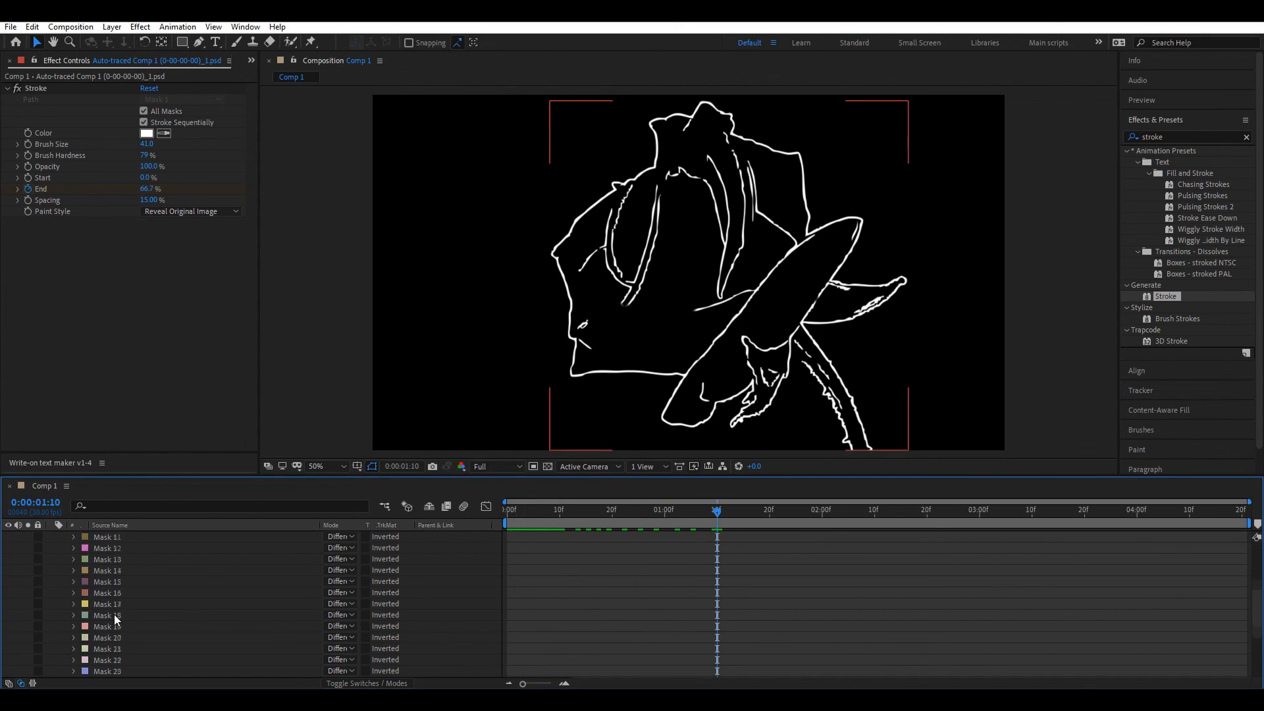
{"action": "left_click_drag", "start_coordinate": [112, 637], "coordinate": [124, 558]}
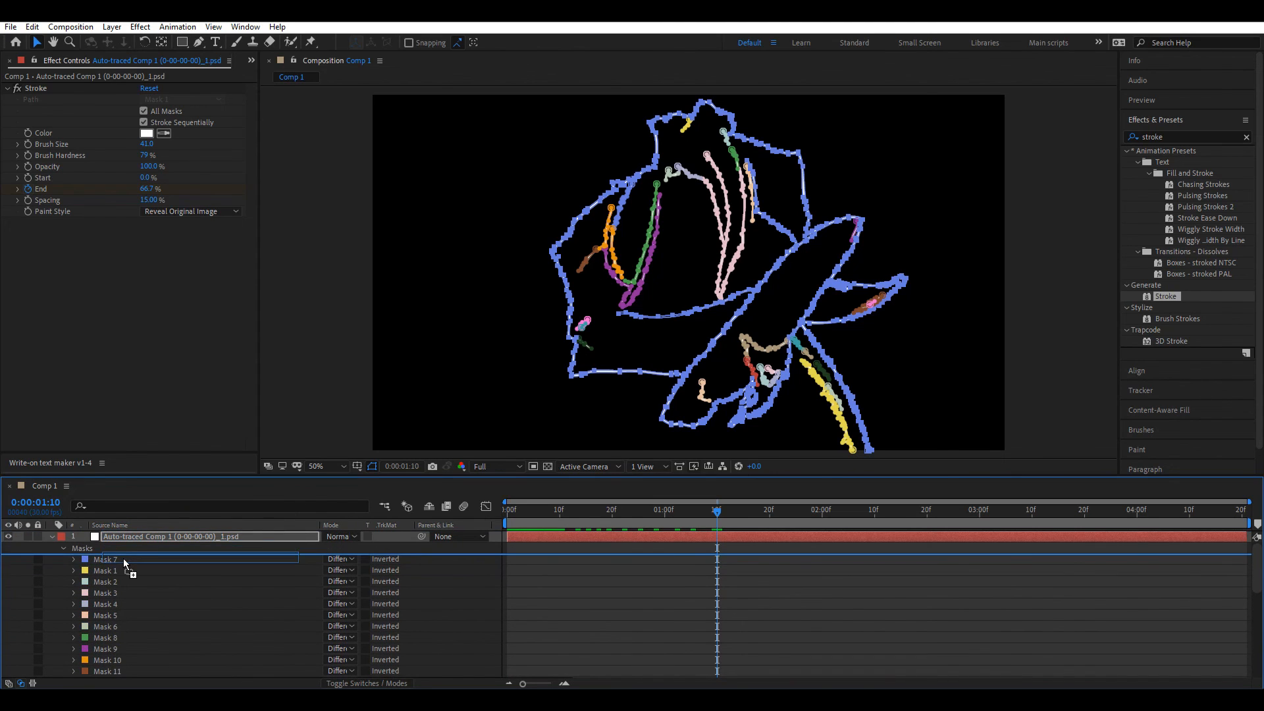
{"action": "left_click", "coordinate": [597, 614]}
{"action": "mouse_move", "coordinate": [529, 511]}
{"action": "left_mouse_down"}
{"action": "mouse_move", "coordinate": [497, 518]}
{"action": "mouse_move", "coordinate": [645, 543]}
{"action": "mouse_move", "coordinate": [822, 546]}
{"action": "left_mouse_up"}
{"action": "left_click", "coordinate": [603, 533]}
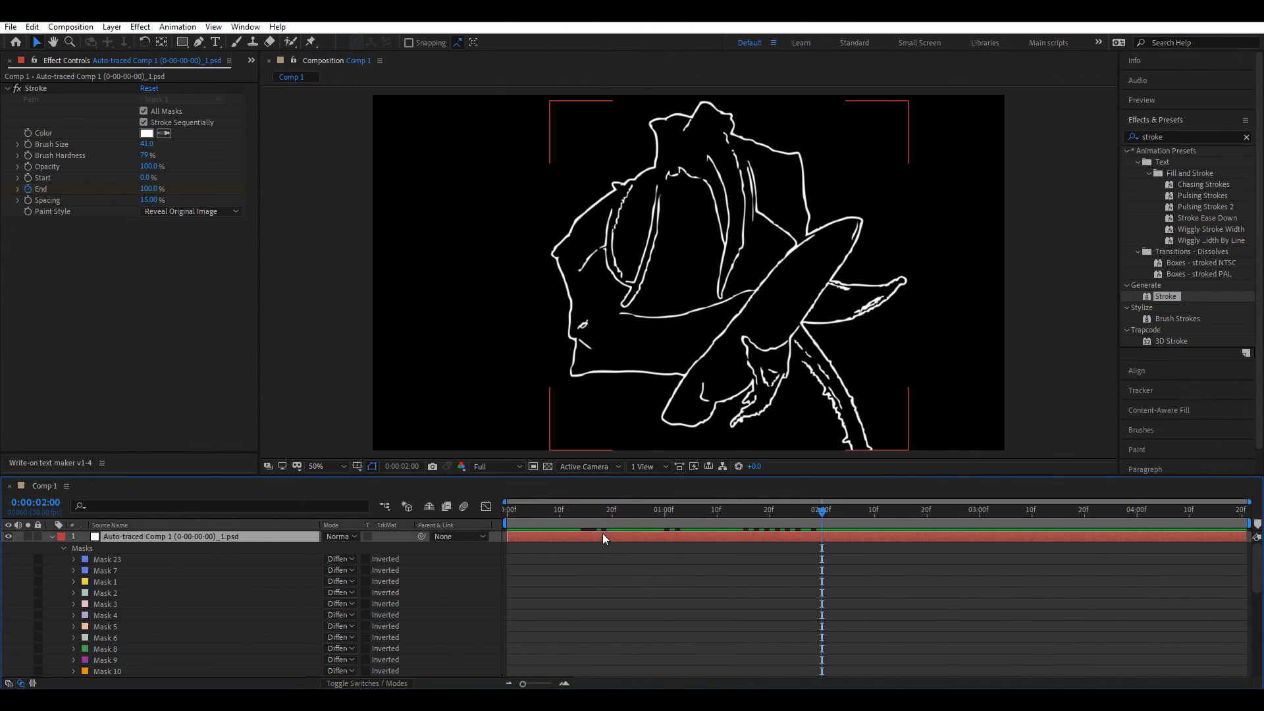
Step: Move Mask 3 just below Mask 23 and Mask 17 just below Mask 1
{"action": "left_click_drag", "start_coordinate": [105, 604], "coordinate": [113, 566]}
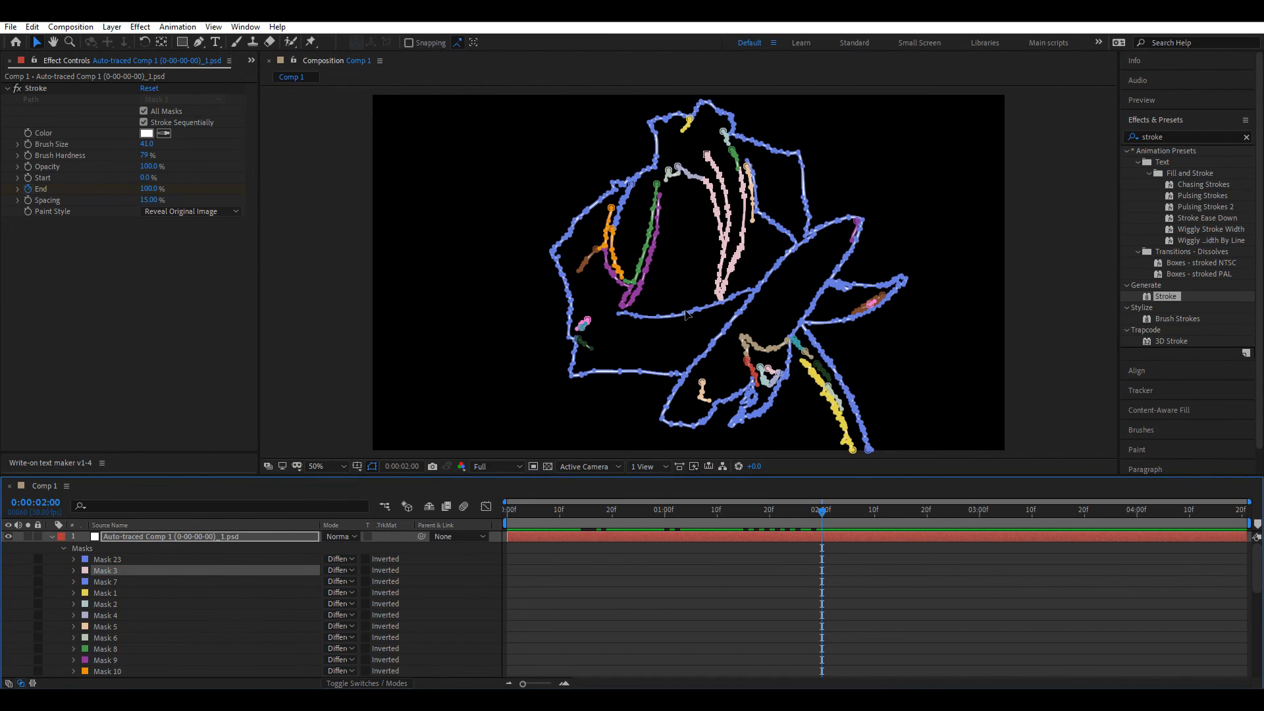
{"action": "left_click", "coordinate": [819, 379]}
{"action": "scroll", "coordinate": [126, 598], "scroll_direction": "down", "scroll_amount": 3}
{"action": "left_click_drag", "start_coordinate": [117, 638], "coordinate": [135, 595]}
{"action": "left_click", "coordinate": [526, 523]}
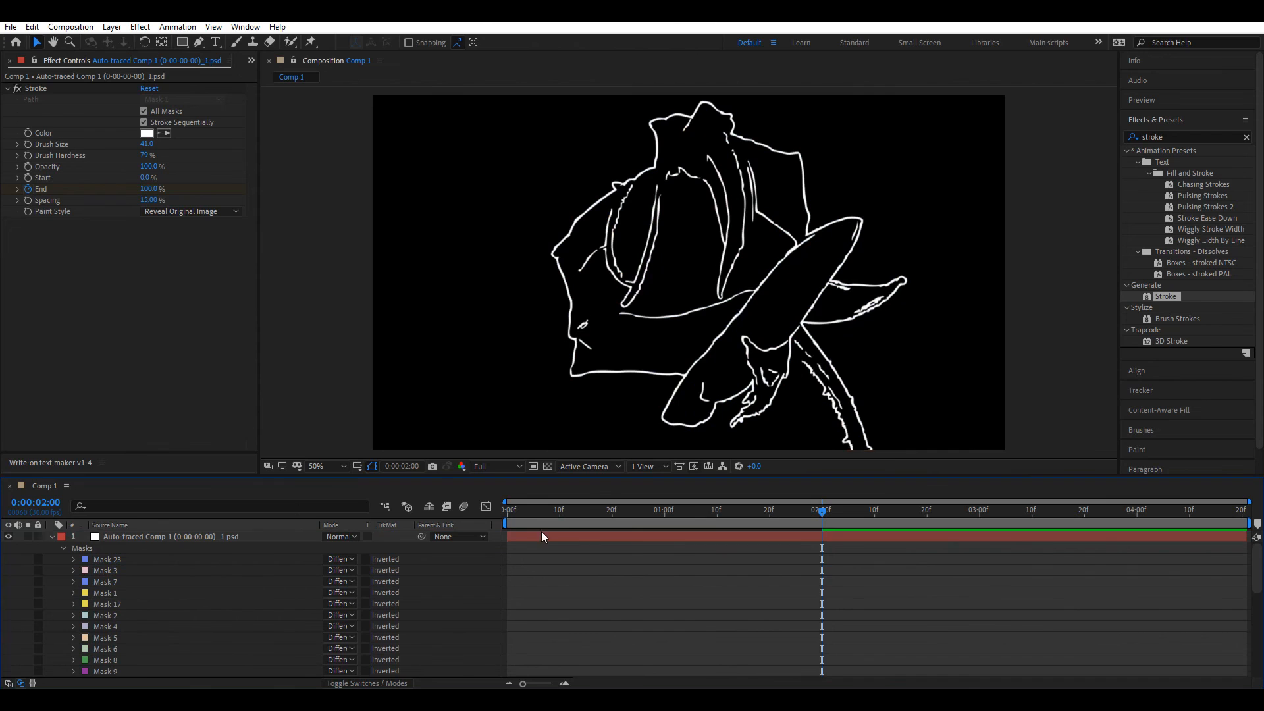
Step: Move Mask 24 just below Mask 17 and preview the rose drawing on
{"action": "left_click", "coordinate": [648, 317]}
{"action": "left_click", "coordinate": [632, 285]}
{"action": "scroll", "coordinate": [167, 578], "scroll_direction": "down", "scroll_amount": 6}
{"action": "left_click_drag", "start_coordinate": [124, 617], "coordinate": [159, 547]}
{"action": "mouse_move", "coordinate": [507, 522]}
{"action": "left_mouse_down"}
{"action": "mouse_move", "coordinate": [879, 548]}
{"action": "mouse_move", "coordinate": [586, 533]}
{"action": "mouse_move", "coordinate": [504, 544]}
{"action": "left_mouse_up"}
{"action": "key", "text": "space"}
Step: Inspect the airplane wing layer's effects, then preview the wing drawing on from 0:00
{"action": "left_click_drag", "start_coordinate": [695, 514], "coordinate": [720, 513]}
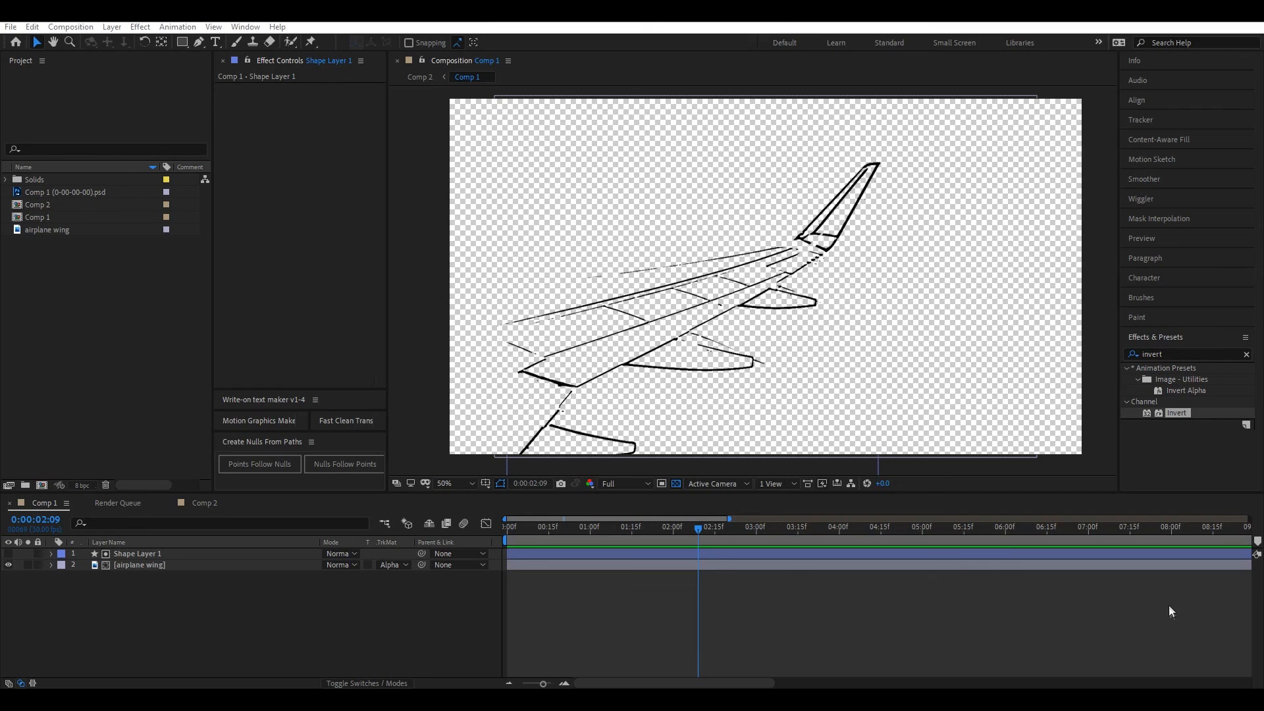
{"action": "left_click", "coordinate": [661, 611]}
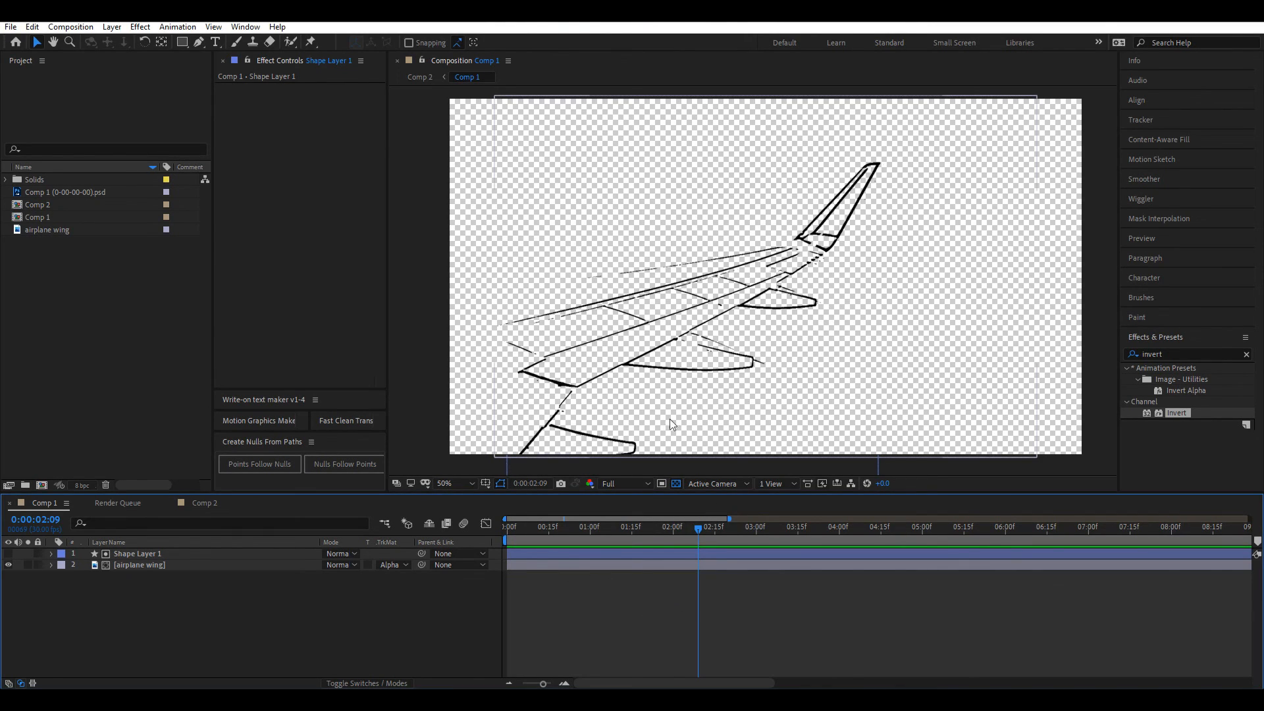
{"action": "left_click", "coordinate": [173, 565]}
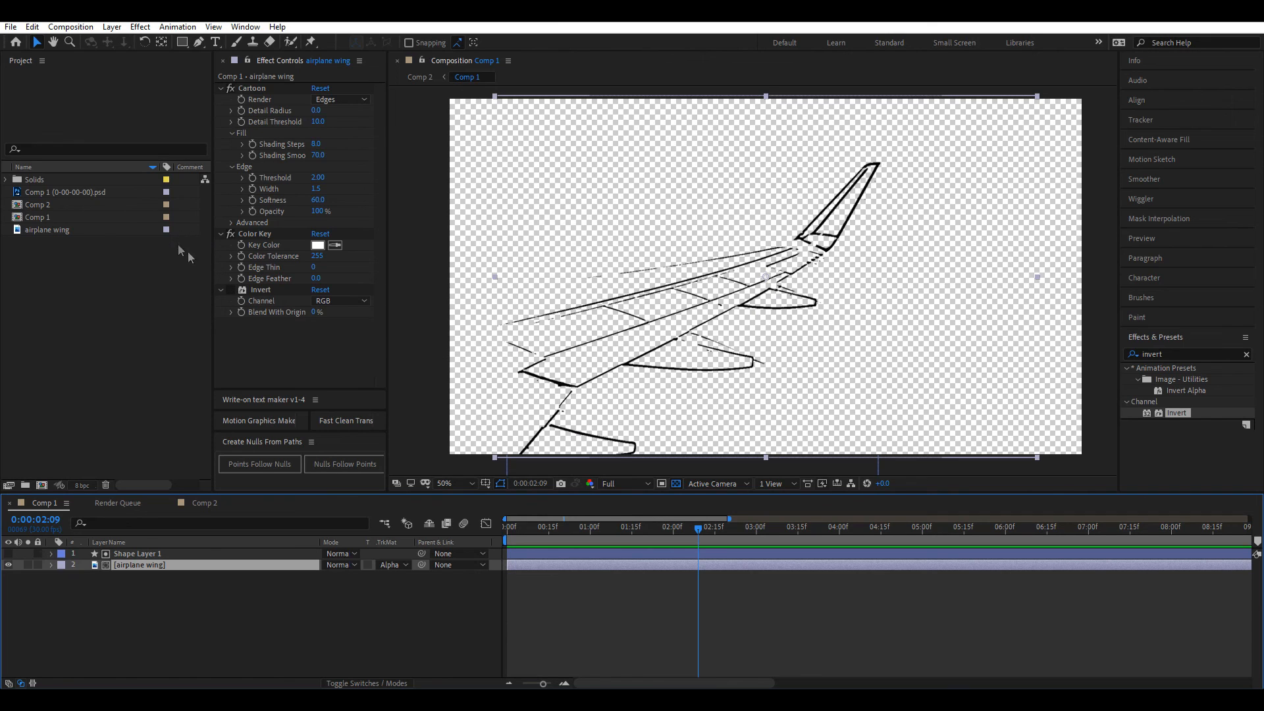
{"action": "left_click", "coordinate": [530, 578]}
{"action": "left_click", "coordinate": [520, 528]}
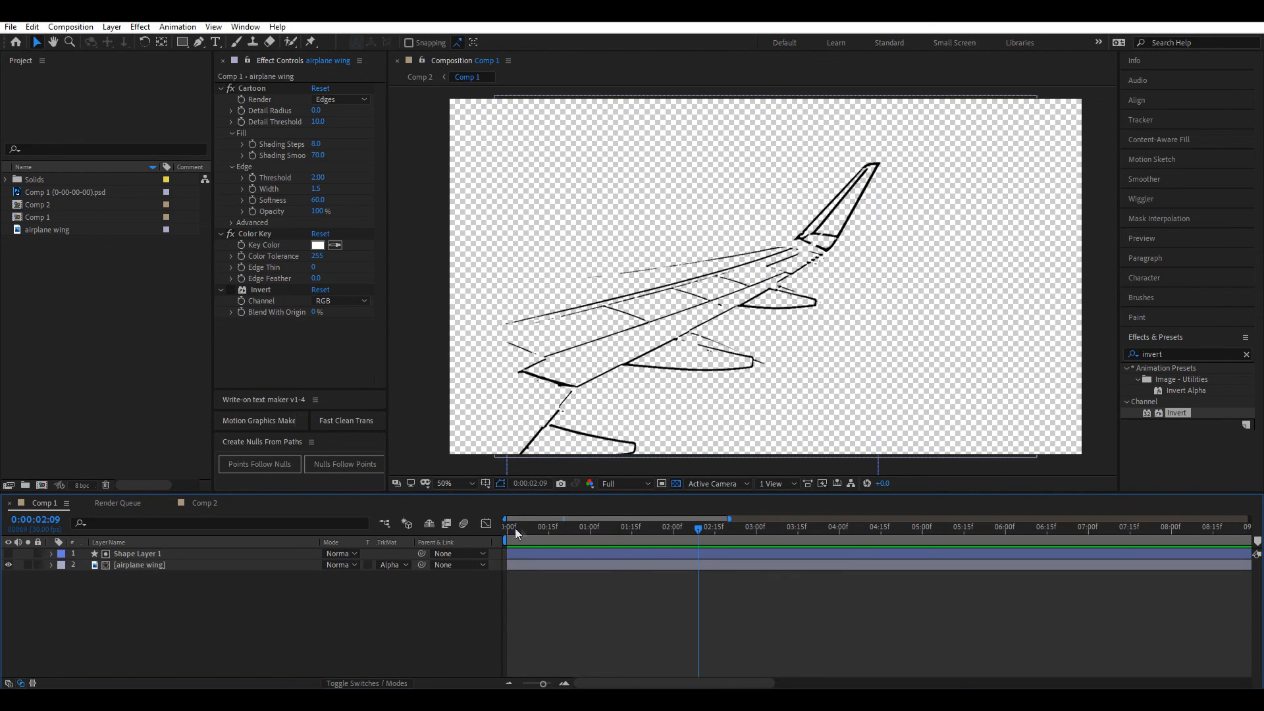
{"action": "key", "text": "space"}
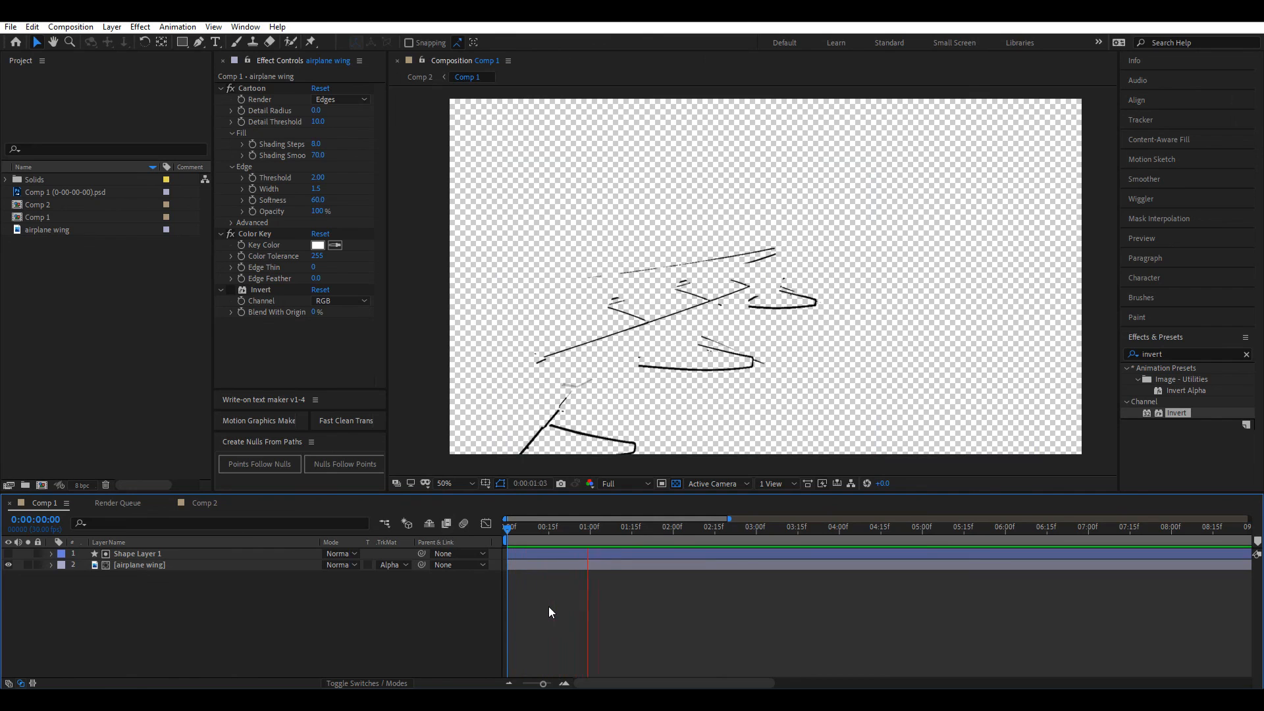
Step: Turn on Shape Layer 1's visibility to reveal its white tracing strokes over the wing
{"action": "left_click_drag", "start_coordinate": [680, 528], "coordinate": [718, 530]}
{"action": "left_click", "coordinate": [242, 553]}
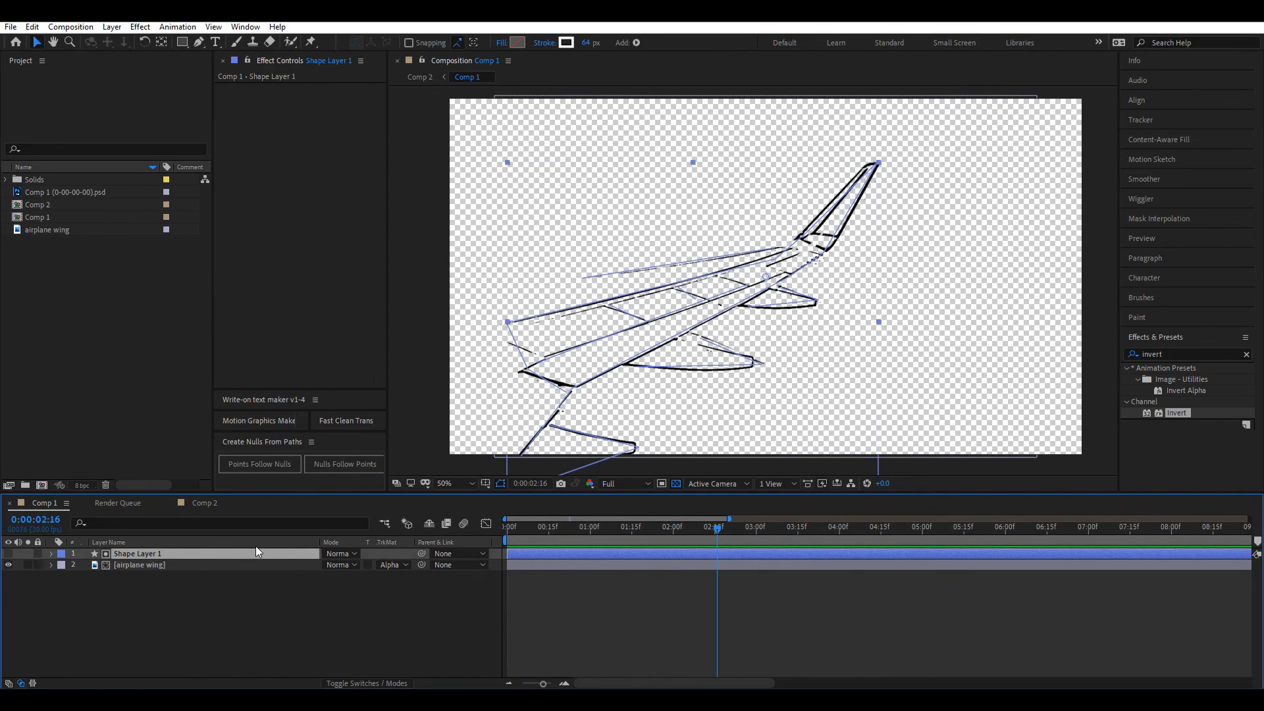
{"action": "left_click", "coordinate": [8, 553]}
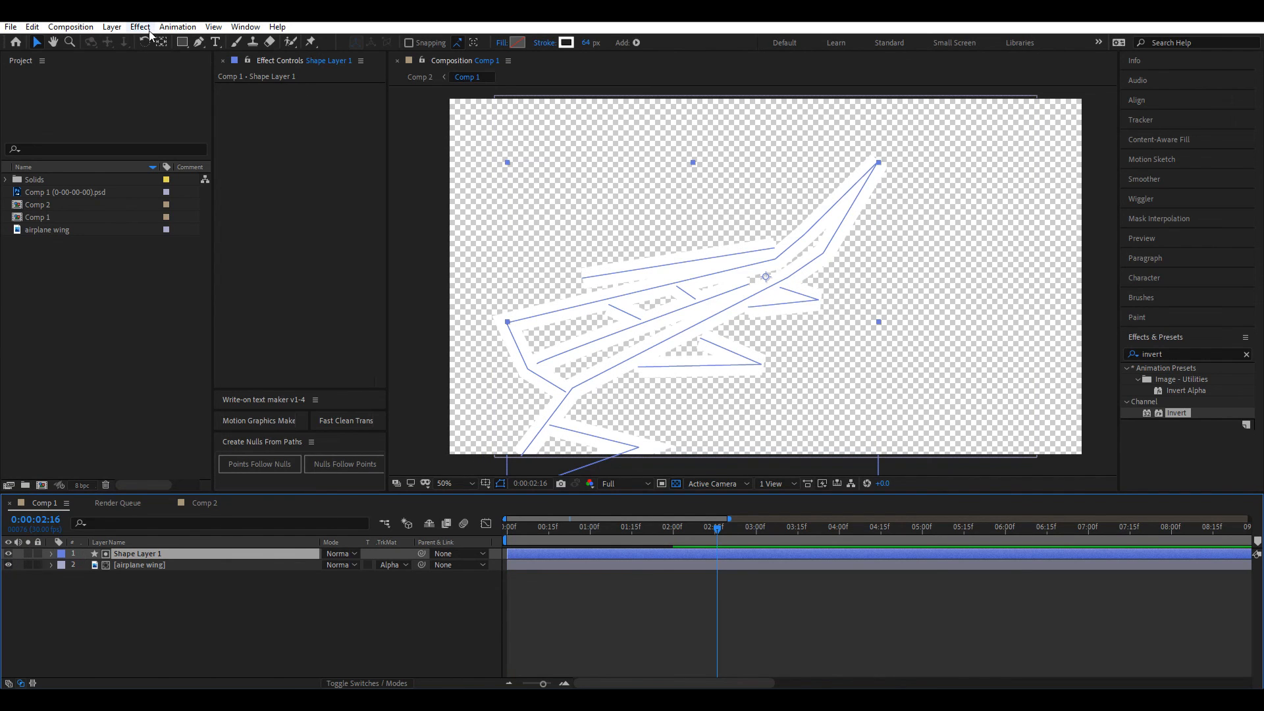
Step: Draw a test Pen path on the wing, delete the resulting Shape Layer 2, and expand Shape Layer 1
{"action": "left_click", "coordinate": [199, 42]}
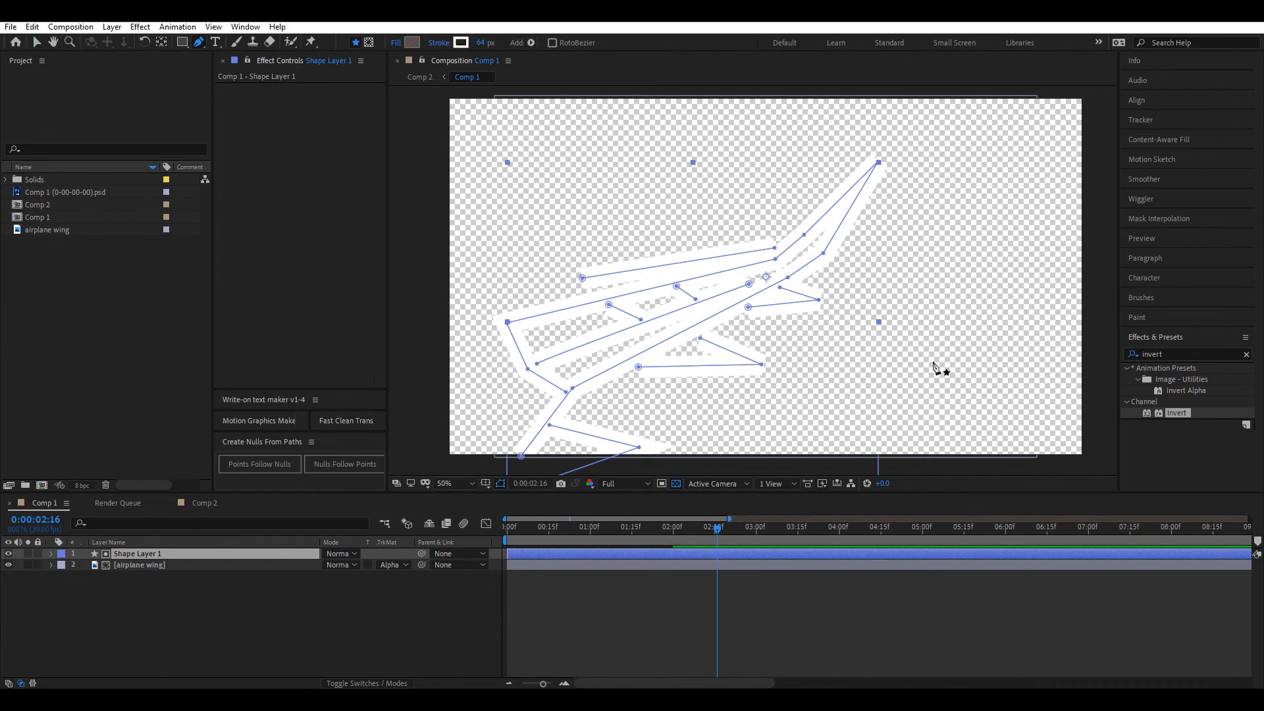
{"action": "left_click", "coordinate": [911, 609]}
{"action": "left_click", "coordinate": [928, 362]}
{"action": "left_click", "coordinate": [983, 320]}
{"action": "left_click", "coordinate": [842, 309]}
{"action": "left_click", "coordinate": [980, 262]}
{"action": "left_click", "coordinate": [942, 218]}
{"action": "left_click", "coordinate": [879, 257]}
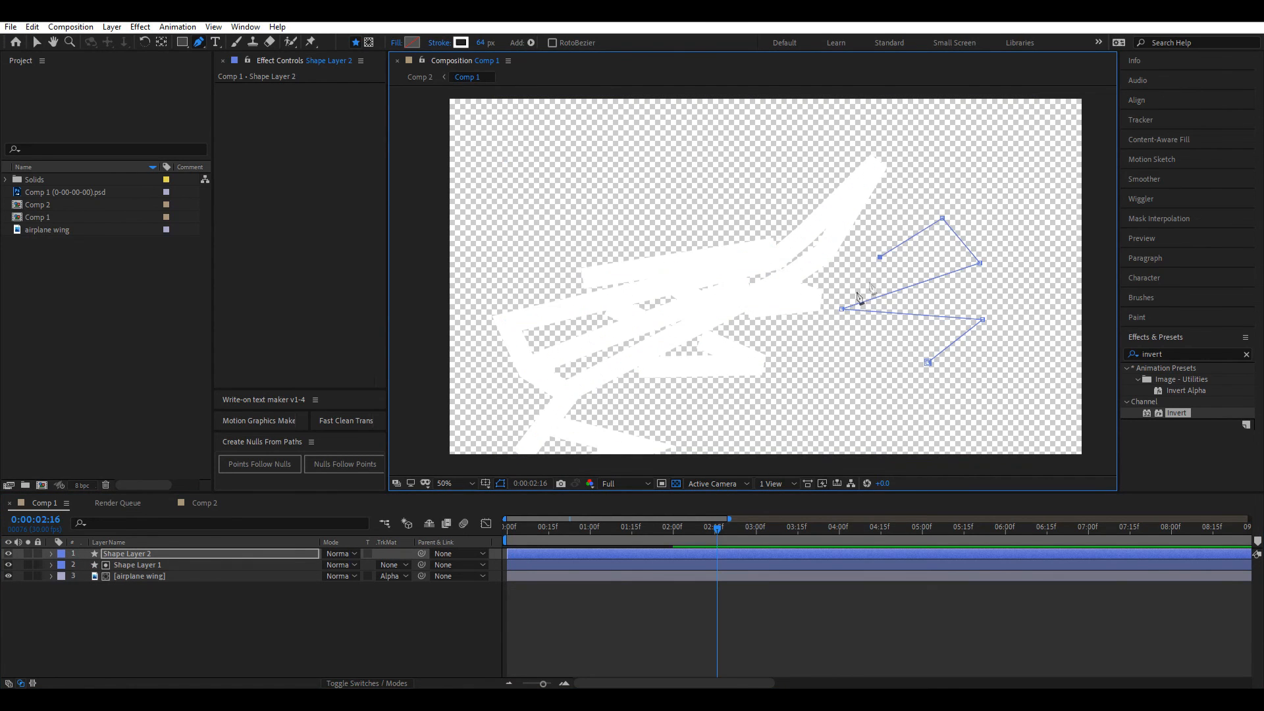
{"action": "left_click", "coordinate": [160, 559]}
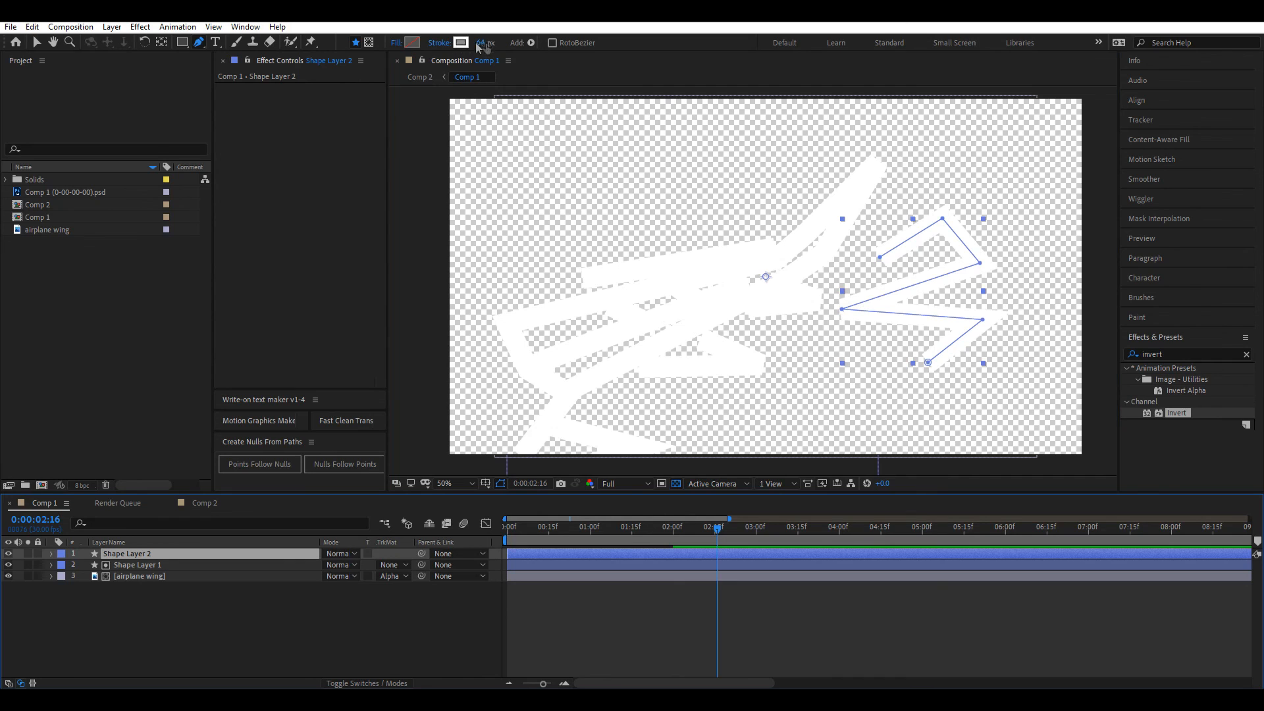
{"action": "left_click", "coordinate": [140, 576]}
{"action": "key", "text": "Delete"}
{"action": "left_click", "coordinate": [46, 553]}
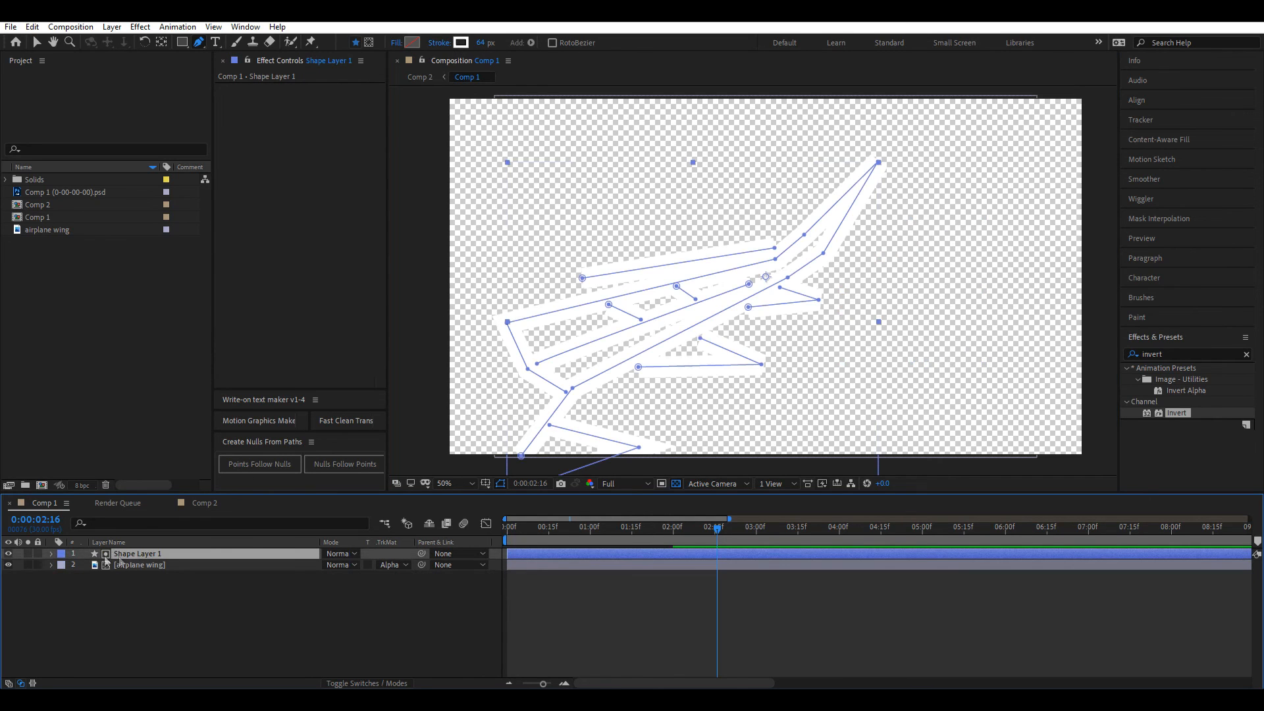
{"action": "left_click", "coordinate": [49, 554]}
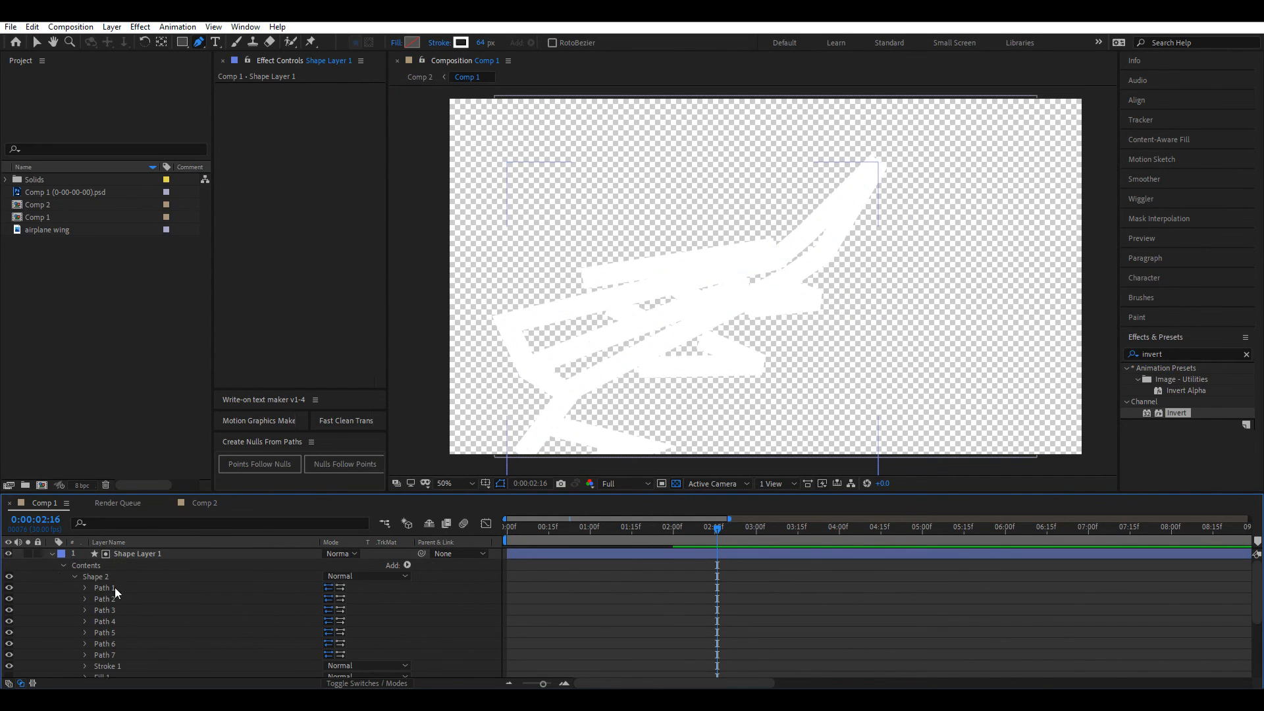
Step: Inspect Shape Layer 1's Paths, Stroke 1 and Trim Paths 1, scrubbing to watch the strokes regrow
{"action": "left_click", "coordinate": [114, 588]}
{"action": "left_click", "coordinate": [112, 600]}
{"action": "left_click", "coordinate": [113, 621]}
{"action": "scroll", "coordinate": [124, 600], "scroll_direction": "down", "scroll_amount": 2}
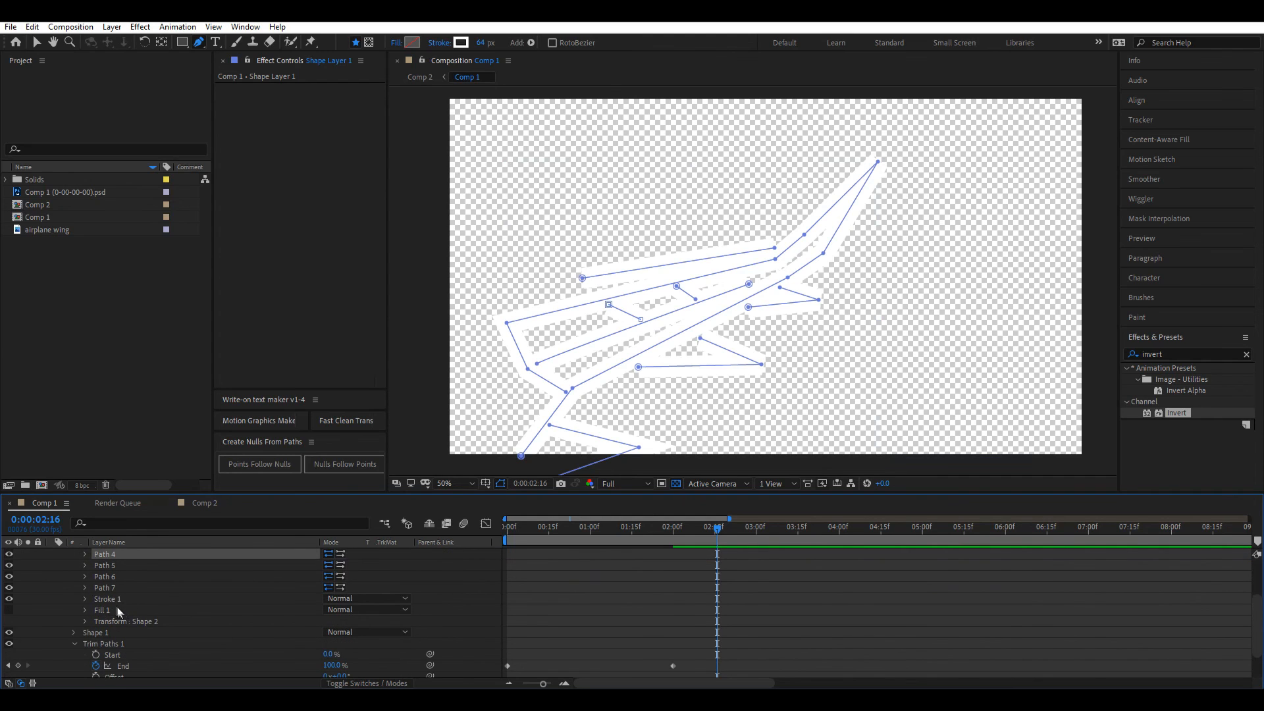
{"action": "left_click", "coordinate": [133, 596]}
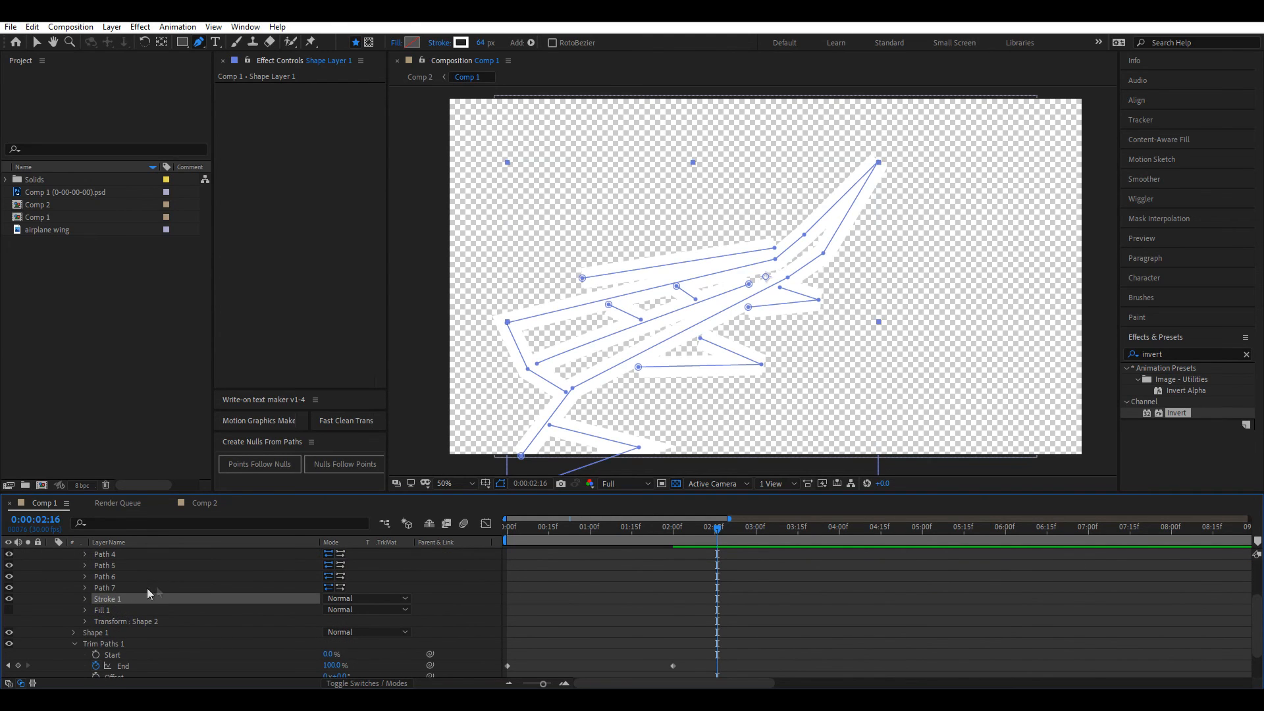
{"action": "scroll", "coordinate": [132, 622], "scroll_direction": "down", "scroll_amount": 2}
{"action": "left_click", "coordinate": [106, 612]}
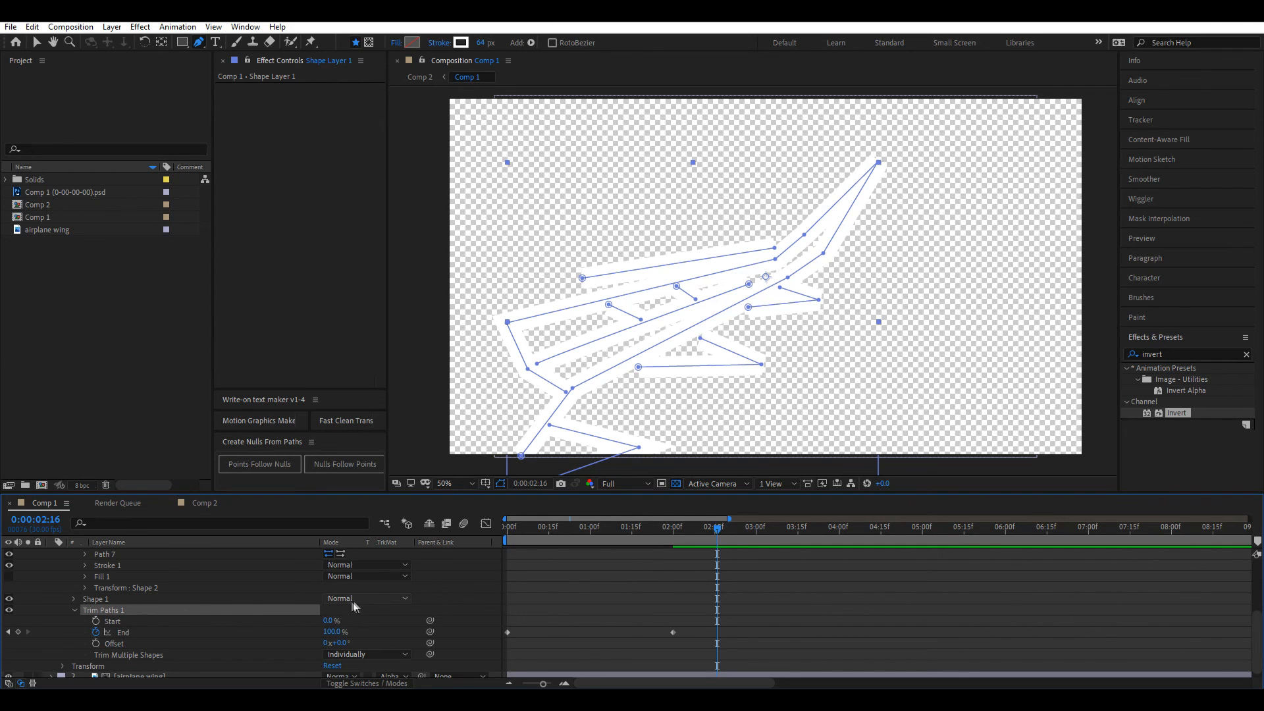
{"action": "scroll", "coordinate": [350, 599], "scroll_direction": "up", "scroll_amount": 5}
{"action": "left_click", "coordinate": [408, 566]}
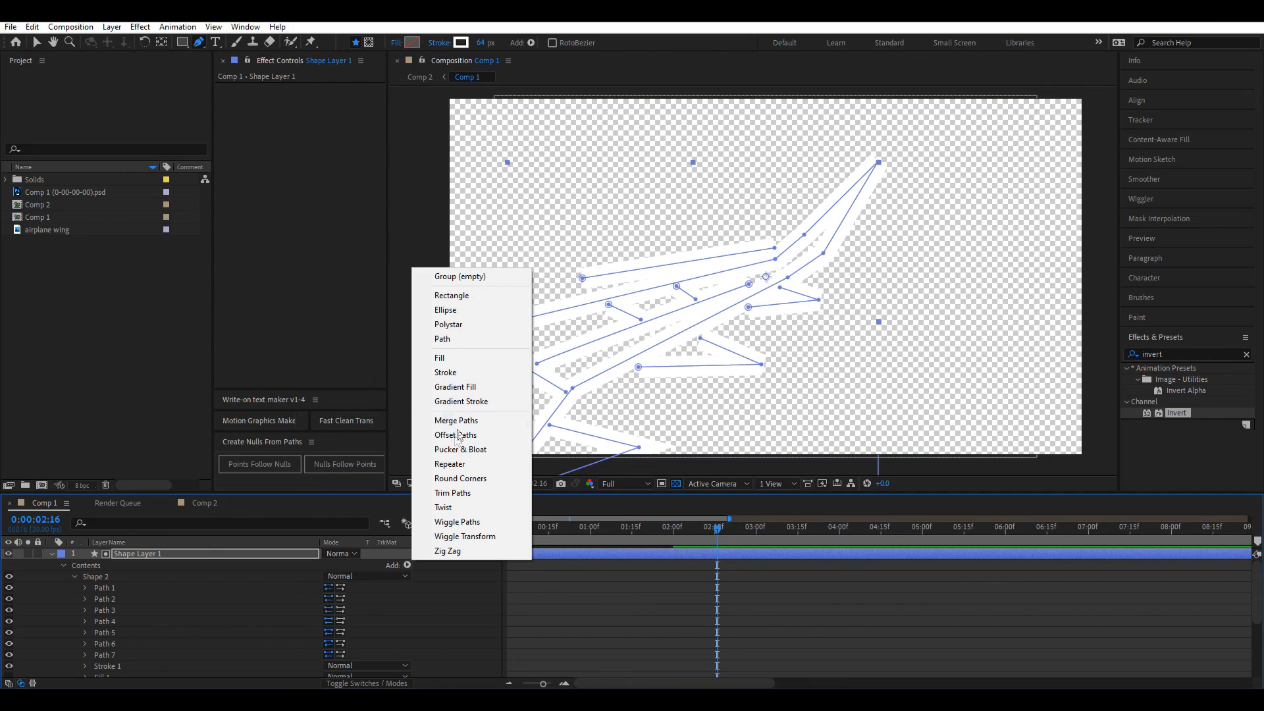
{"action": "left_click", "coordinate": [539, 629]}
{"action": "scroll", "coordinate": [282, 599], "scroll_direction": "down", "scroll_amount": 5}
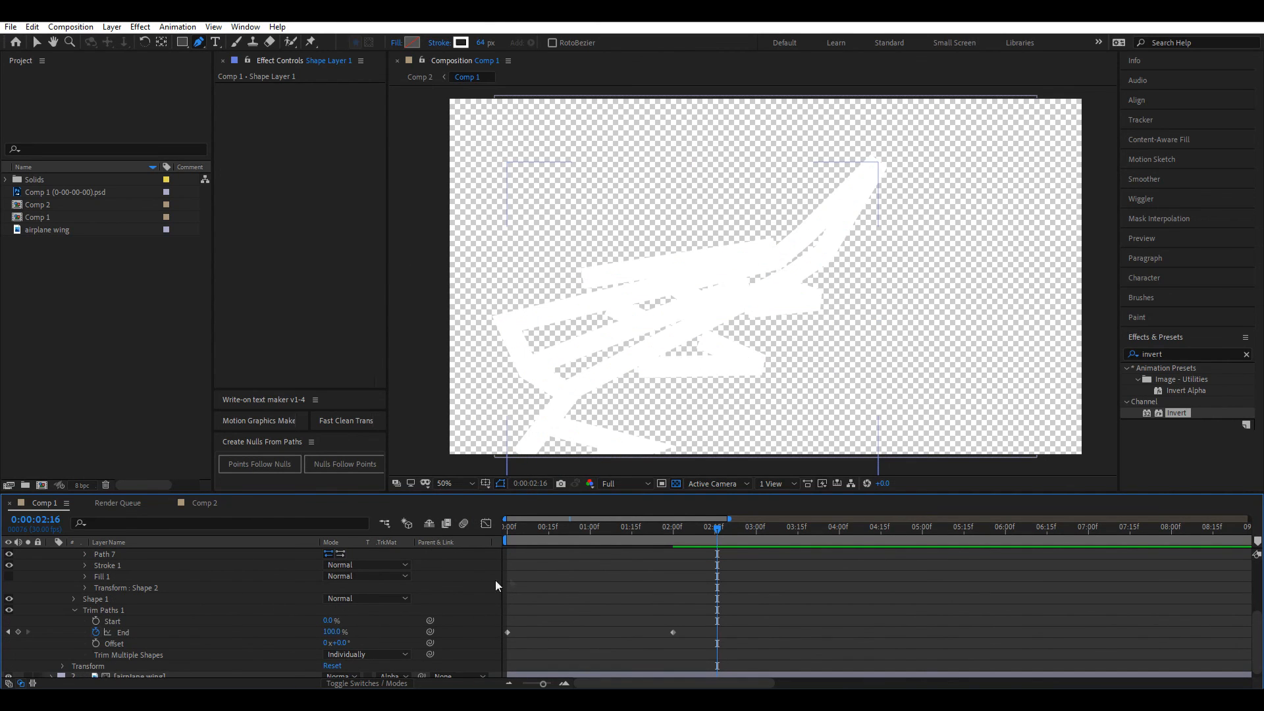
{"action": "left_click_drag", "start_coordinate": [509, 531], "coordinate": [689, 530]}
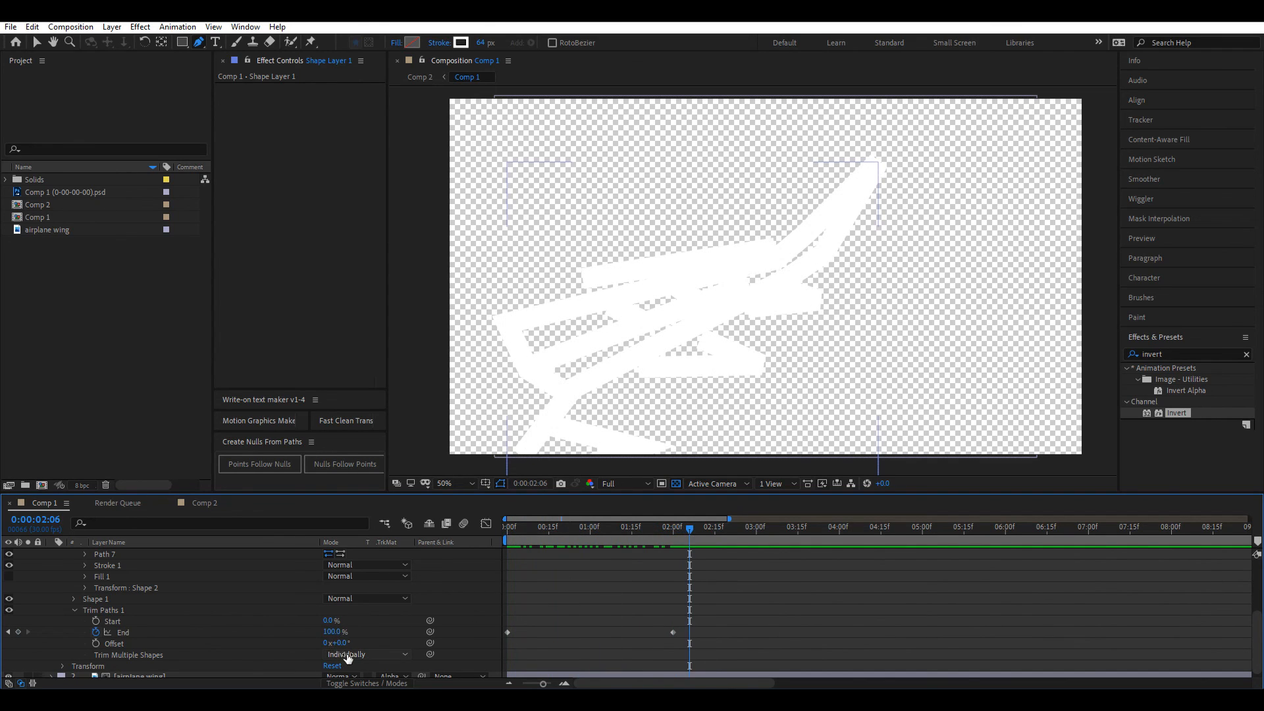
Step: Set Trim Multiple Shapes to Individually and collapse Shape Layer 1
{"action": "left_click", "coordinate": [348, 654]}
{"action": "left_click", "coordinate": [388, 641]}
{"action": "scroll", "coordinate": [546, 612], "scroll_direction": "up", "scroll_amount": 3}
{"action": "left_click", "coordinate": [52, 553]}
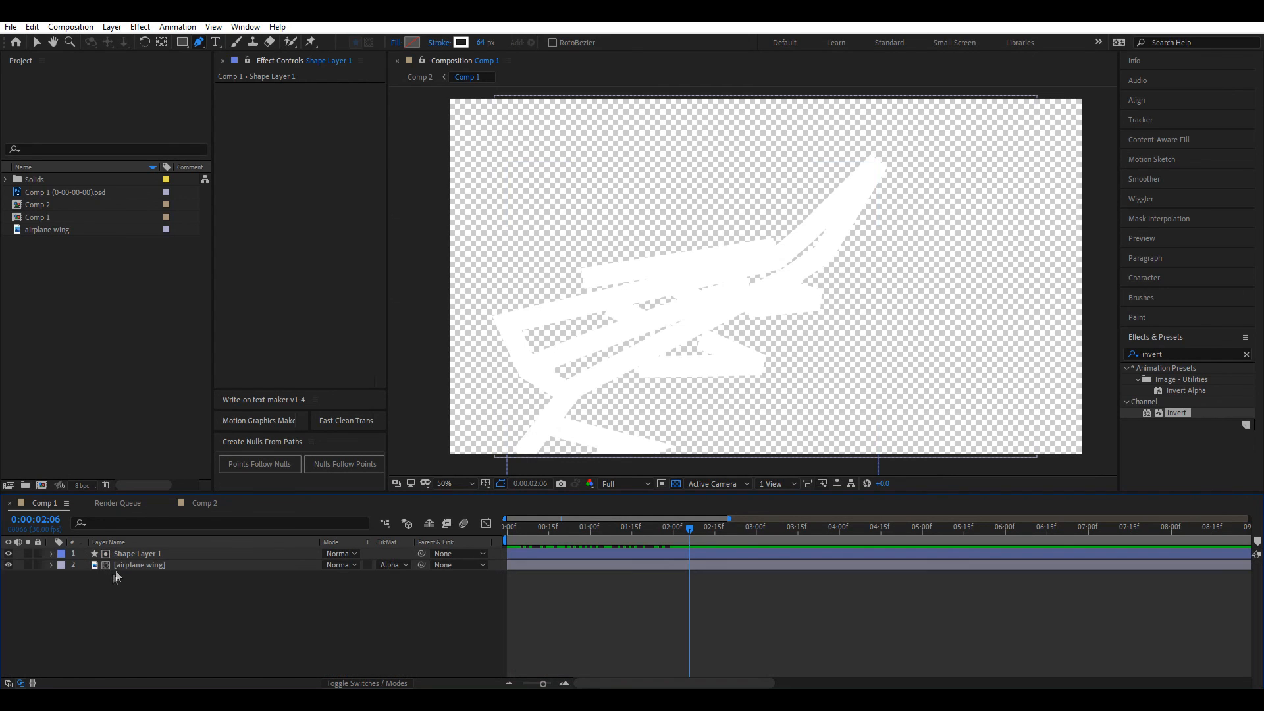
Step: Hide Shape Layer 1, keep the wing layer on Alpha Matte, and preview the wing drawing on
{"action": "left_click", "coordinate": [8, 553]}
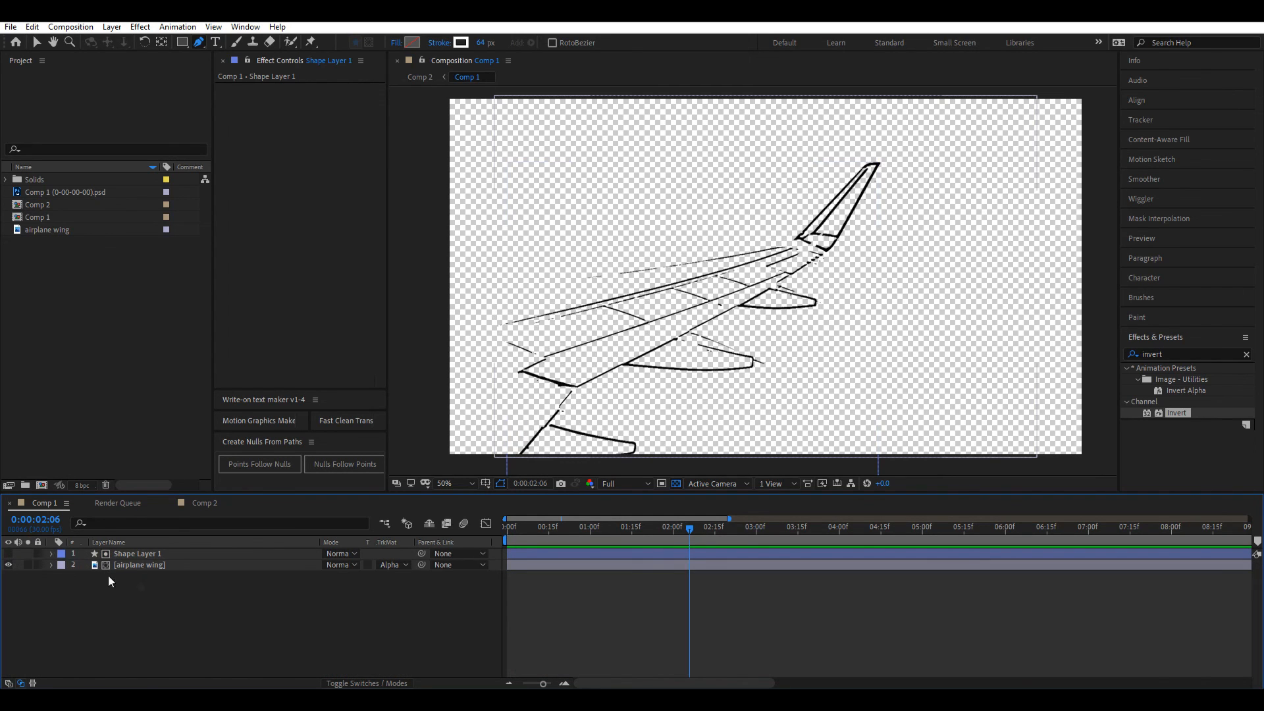
{"action": "left_click", "coordinate": [392, 565]}
{"action": "left_click", "coordinate": [417, 599]}
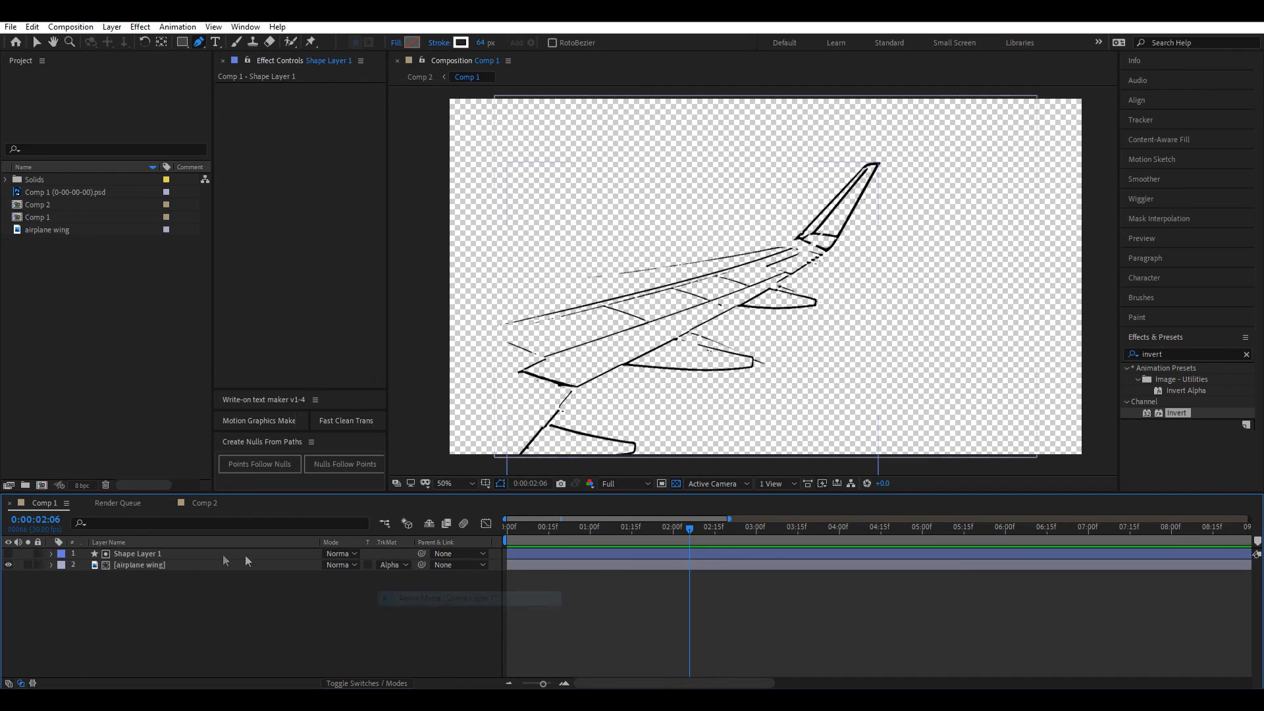
{"action": "left_click", "coordinate": [543, 552]}
{"action": "key", "text": "space"}
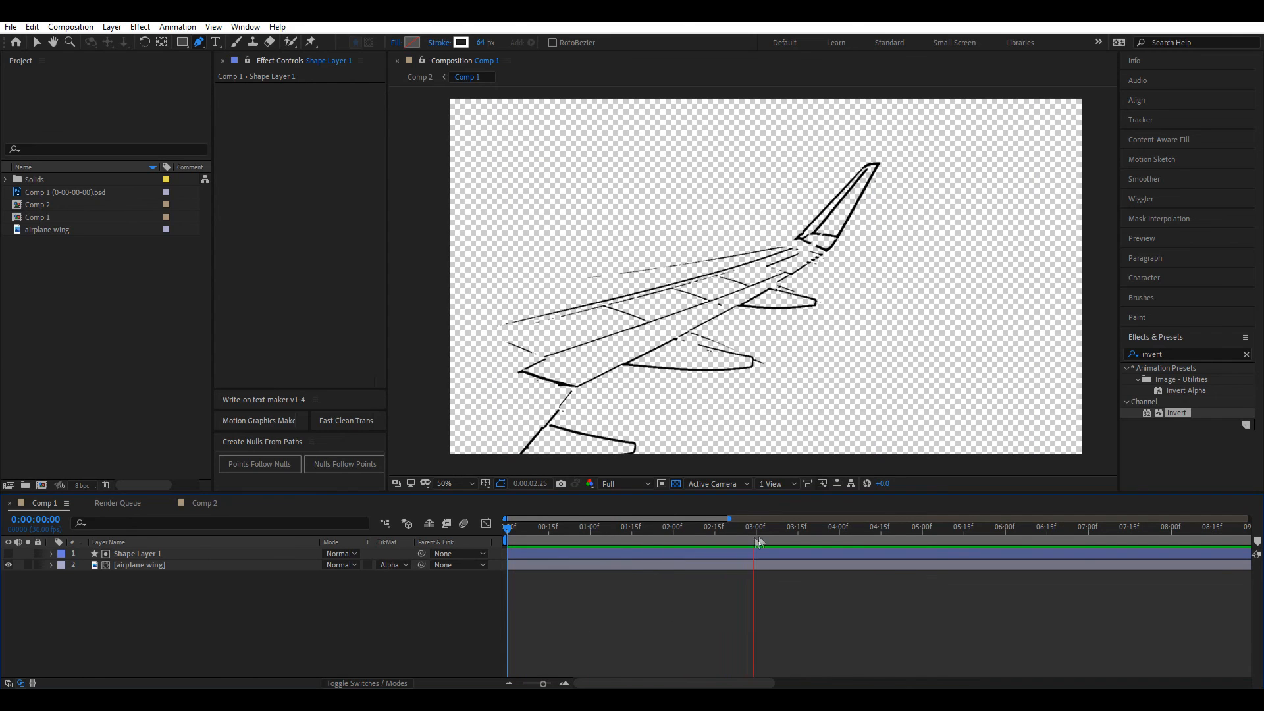
{"action": "left_click", "coordinate": [773, 529]}
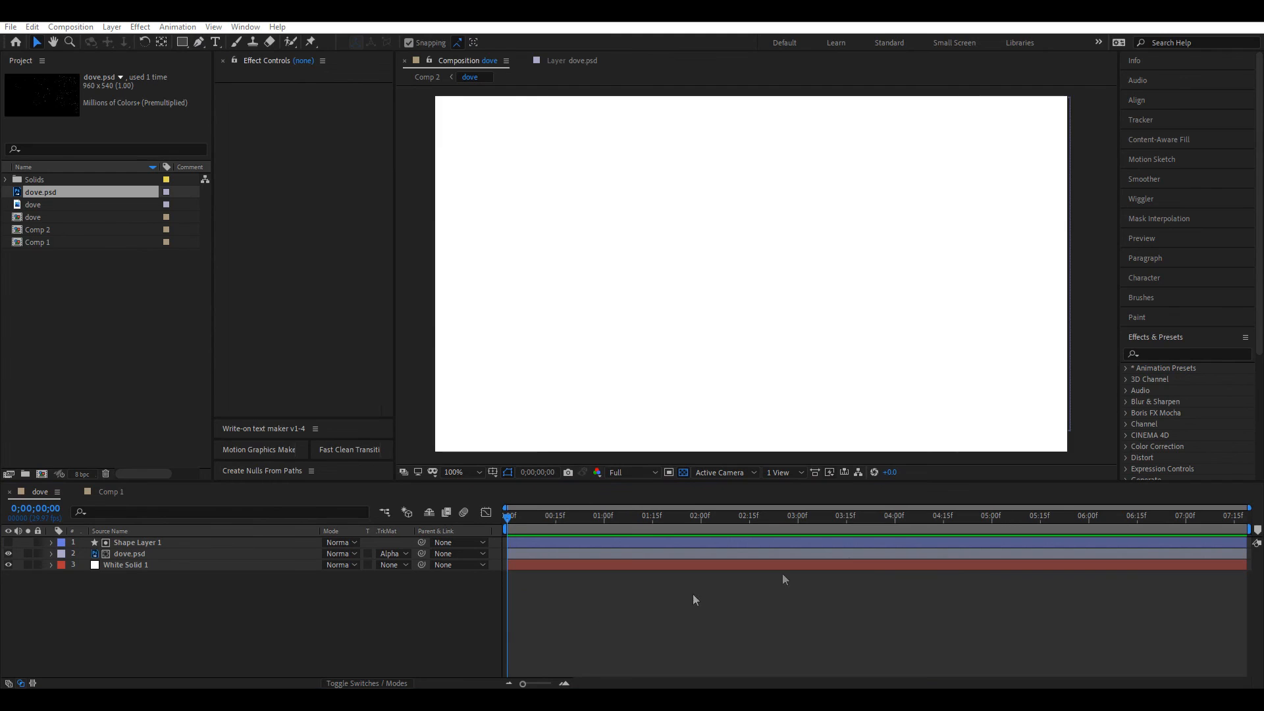
Step: Preview the dove drawing itself on twice, then switch to Comp 1 with the two dove layers
{"action": "left_click", "coordinate": [564, 605]}
{"action": "key", "text": "space"}
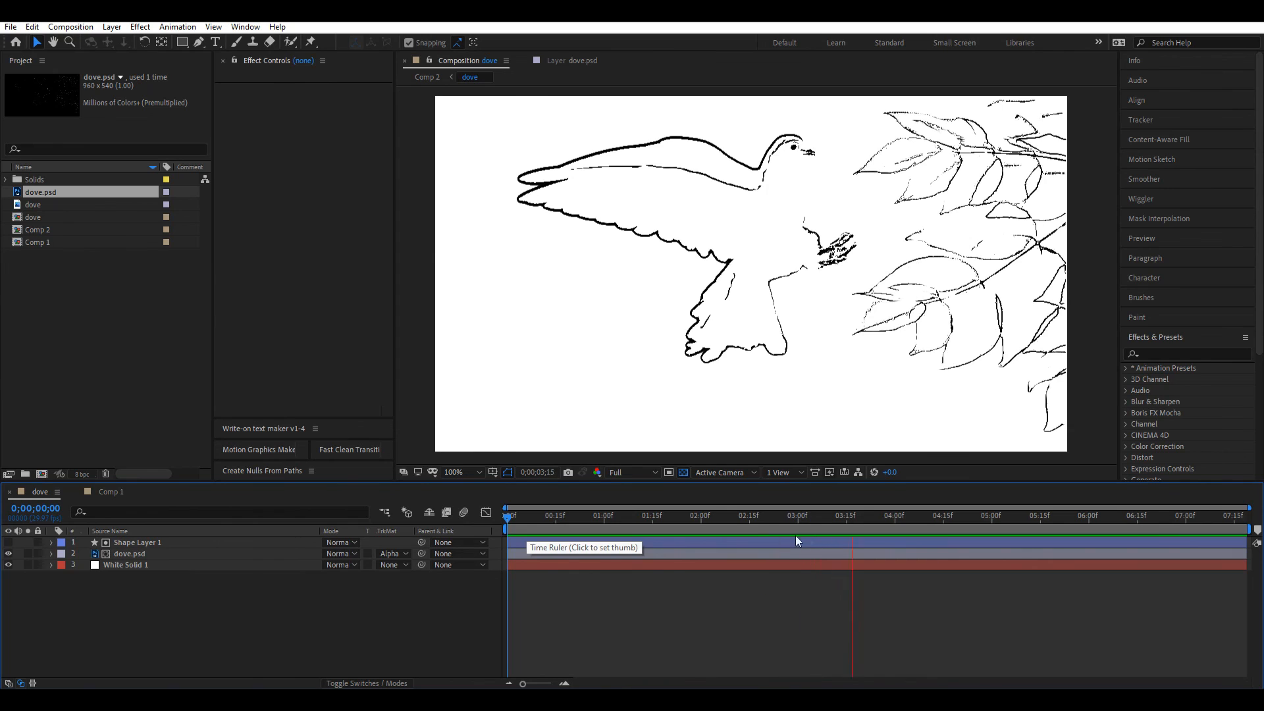
{"action": "left_click", "coordinate": [196, 544]}
{"action": "left_click", "coordinate": [200, 590]}
{"action": "key", "text": "space"}
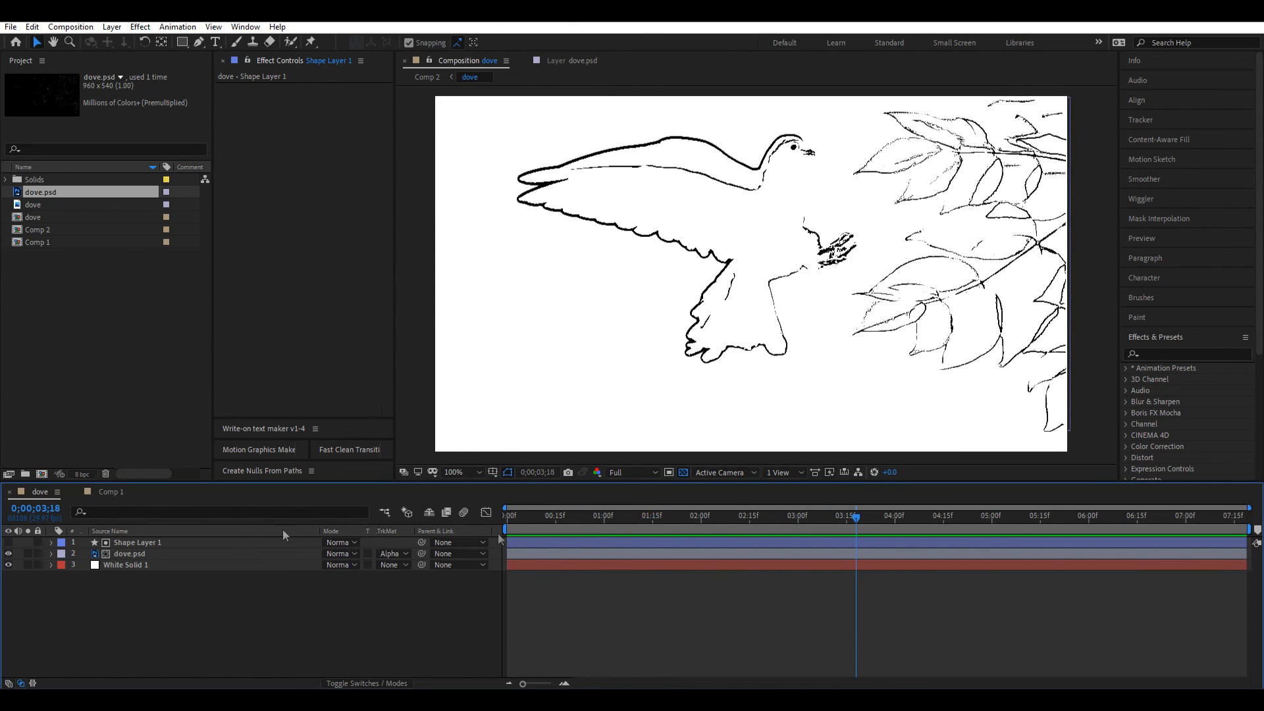
{"action": "left_click", "coordinate": [111, 492]}
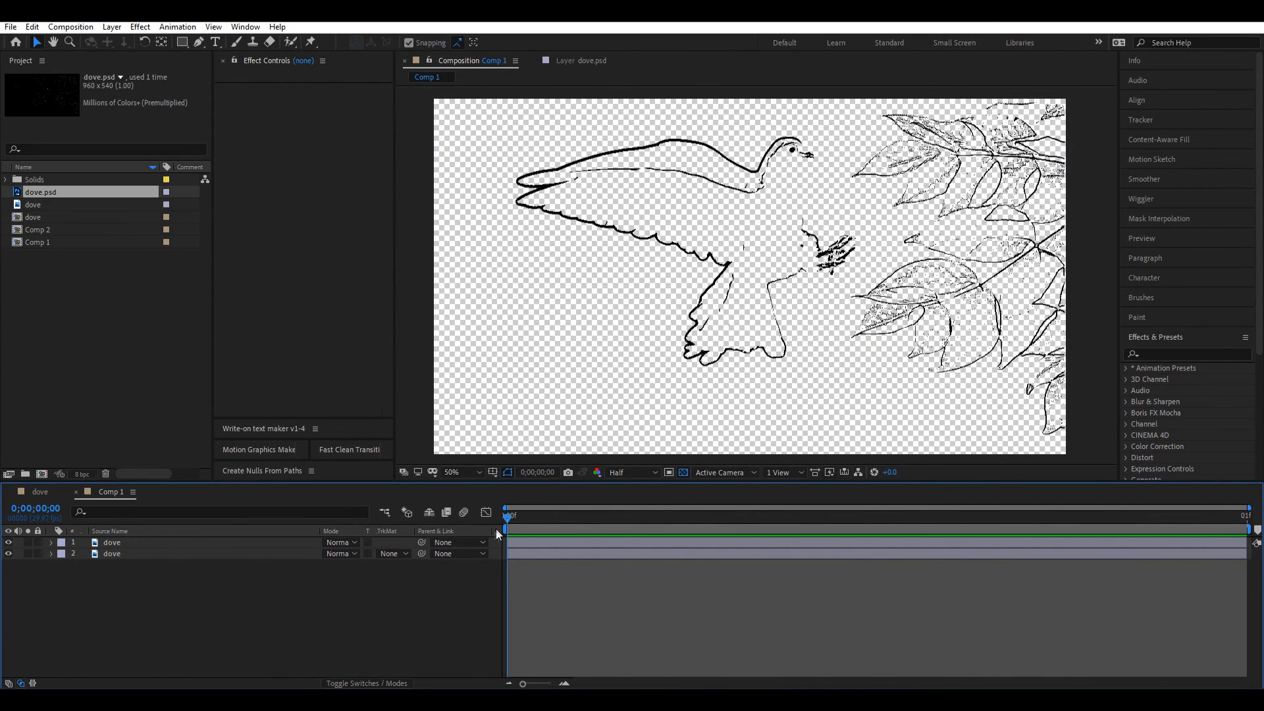
{"action": "left_click", "coordinate": [108, 542]}
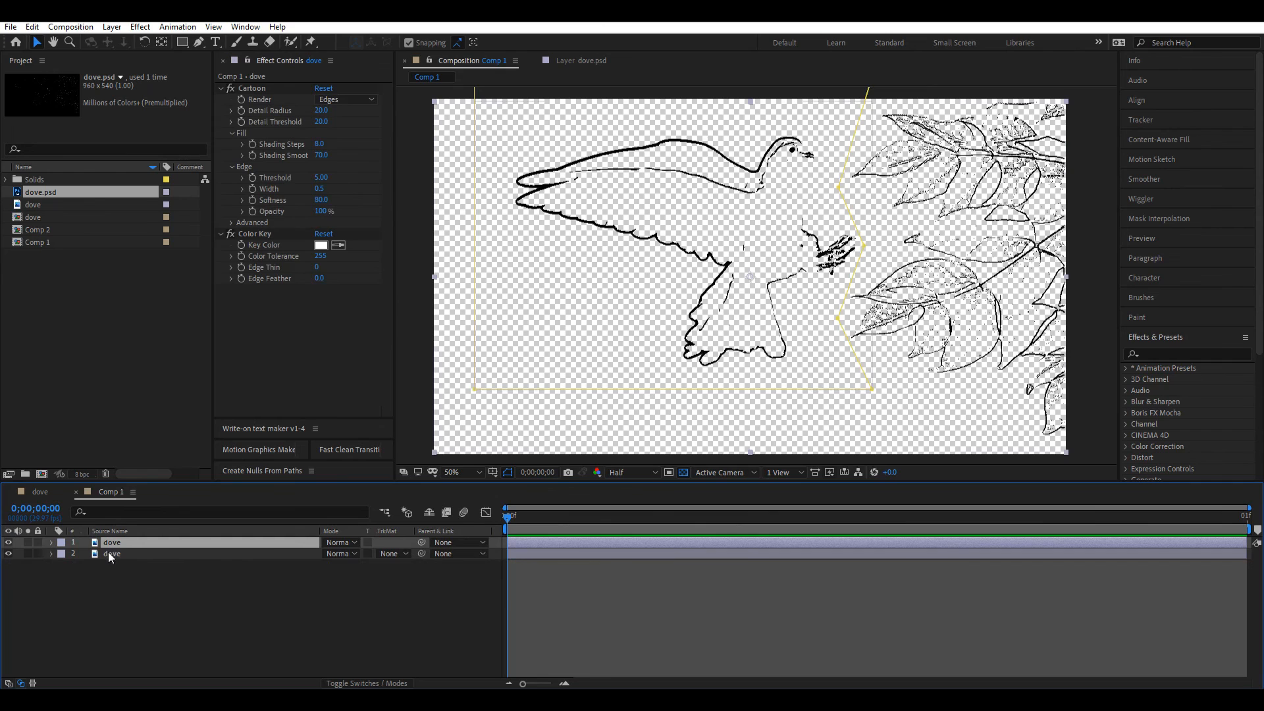
{"action": "left_click", "coordinate": [74, 554]}
{"action": "left_click", "coordinate": [50, 555]}
{"action": "left_click", "coordinate": [51, 543]}
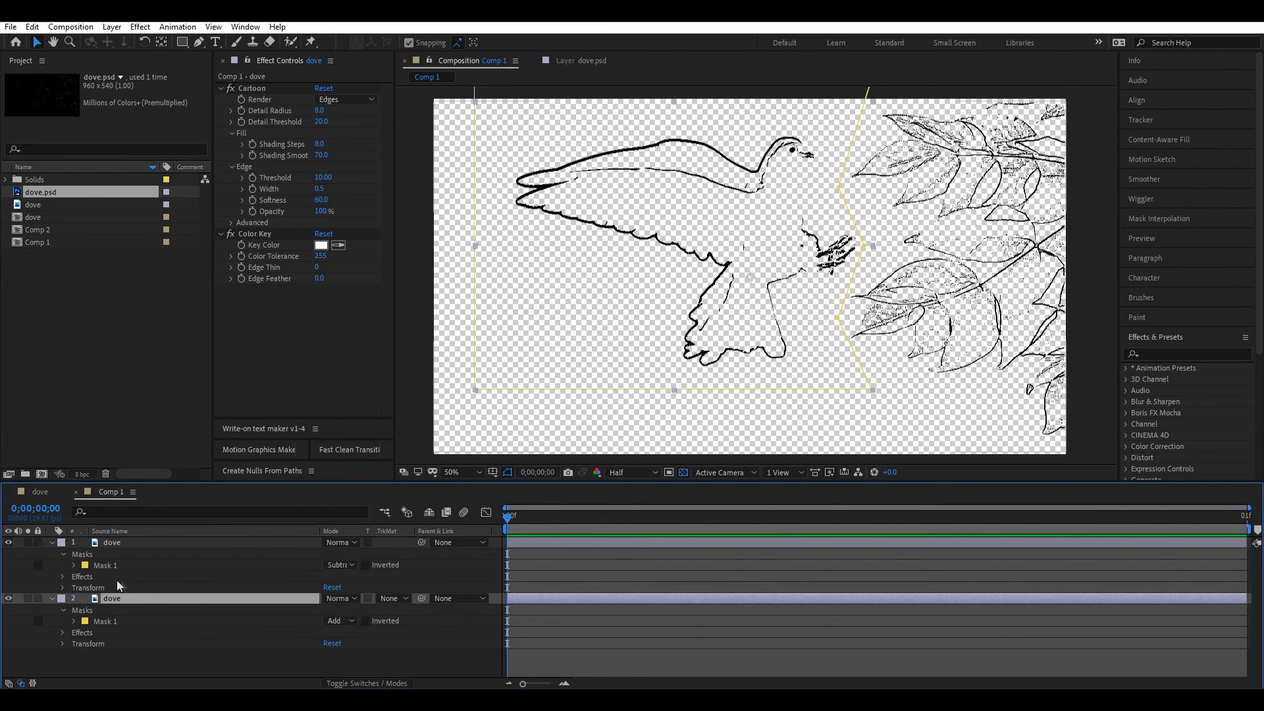
{"action": "left_click", "coordinate": [132, 566]}
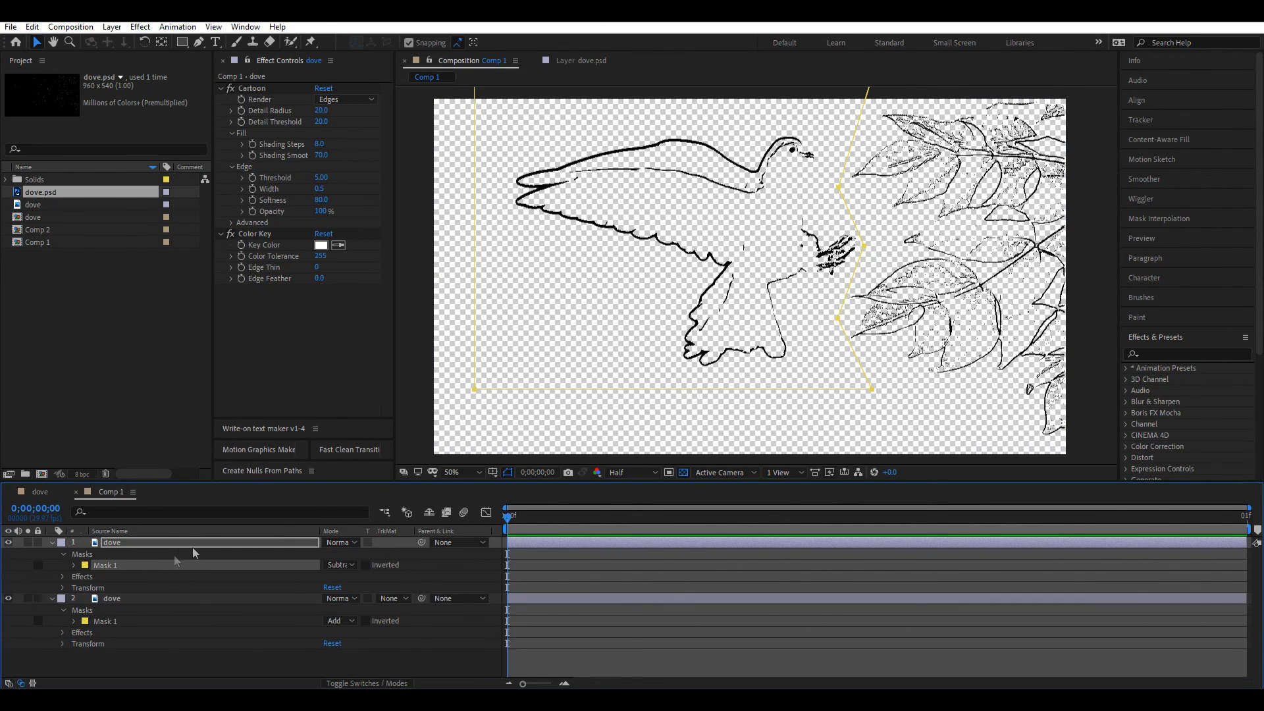
{"action": "left_click", "coordinate": [113, 544]}
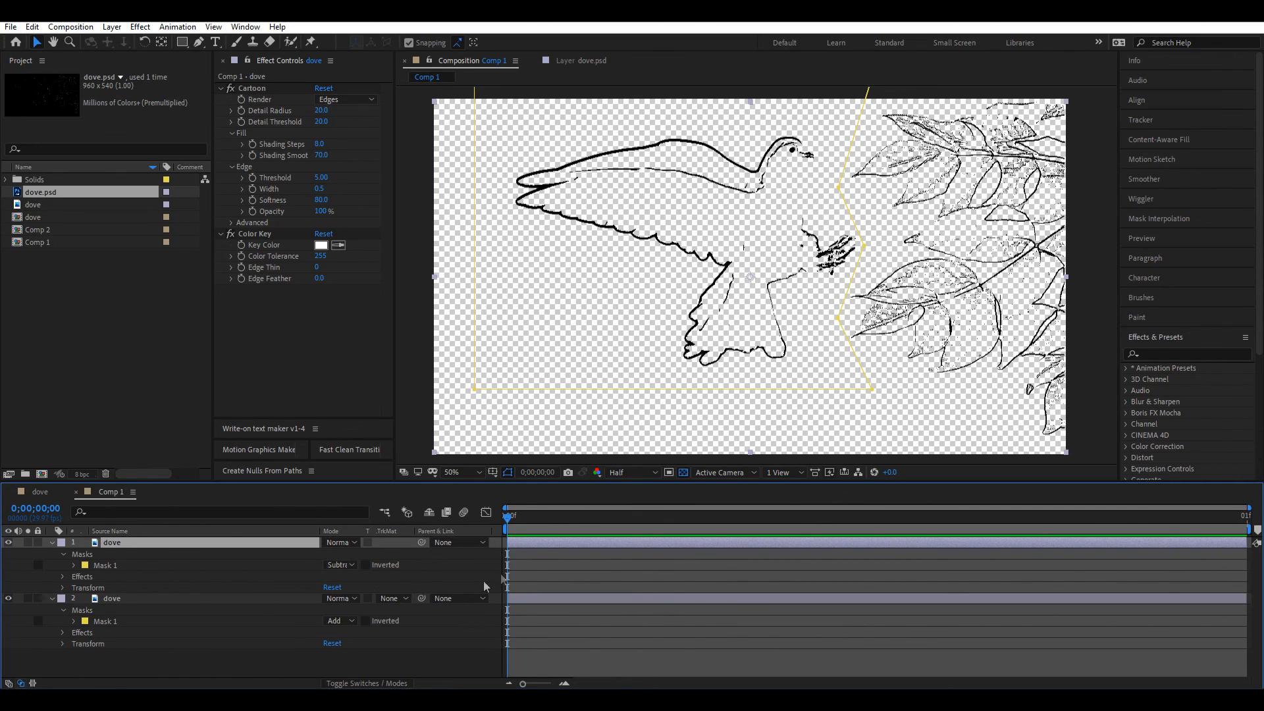
{"action": "left_click", "coordinate": [260, 89]}
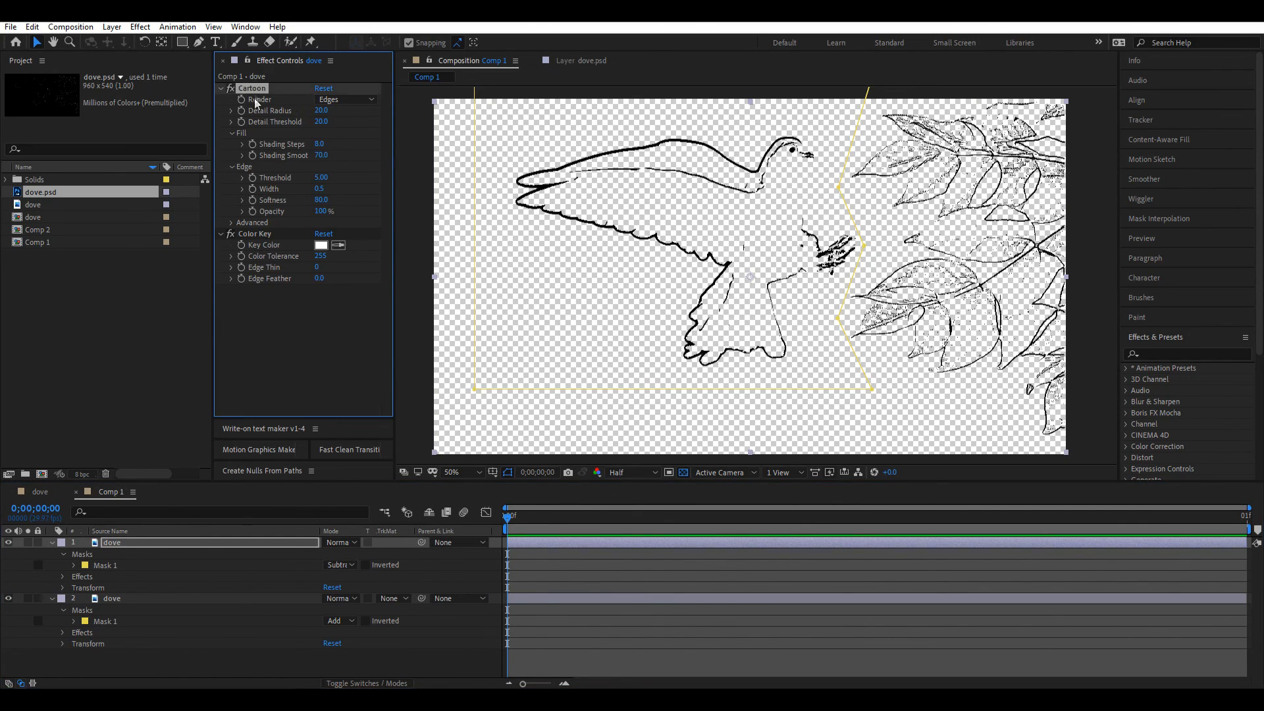
{"action": "left_click", "coordinate": [117, 598]}
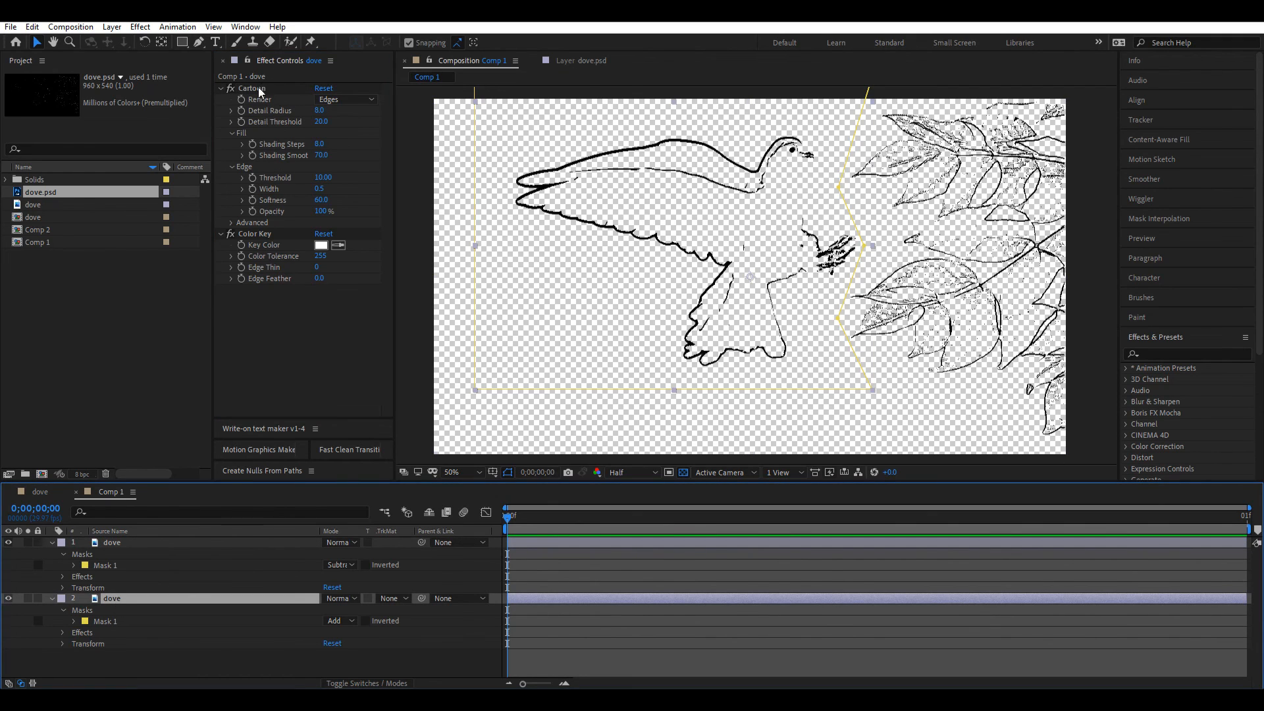
{"action": "left_click", "coordinate": [158, 541]}
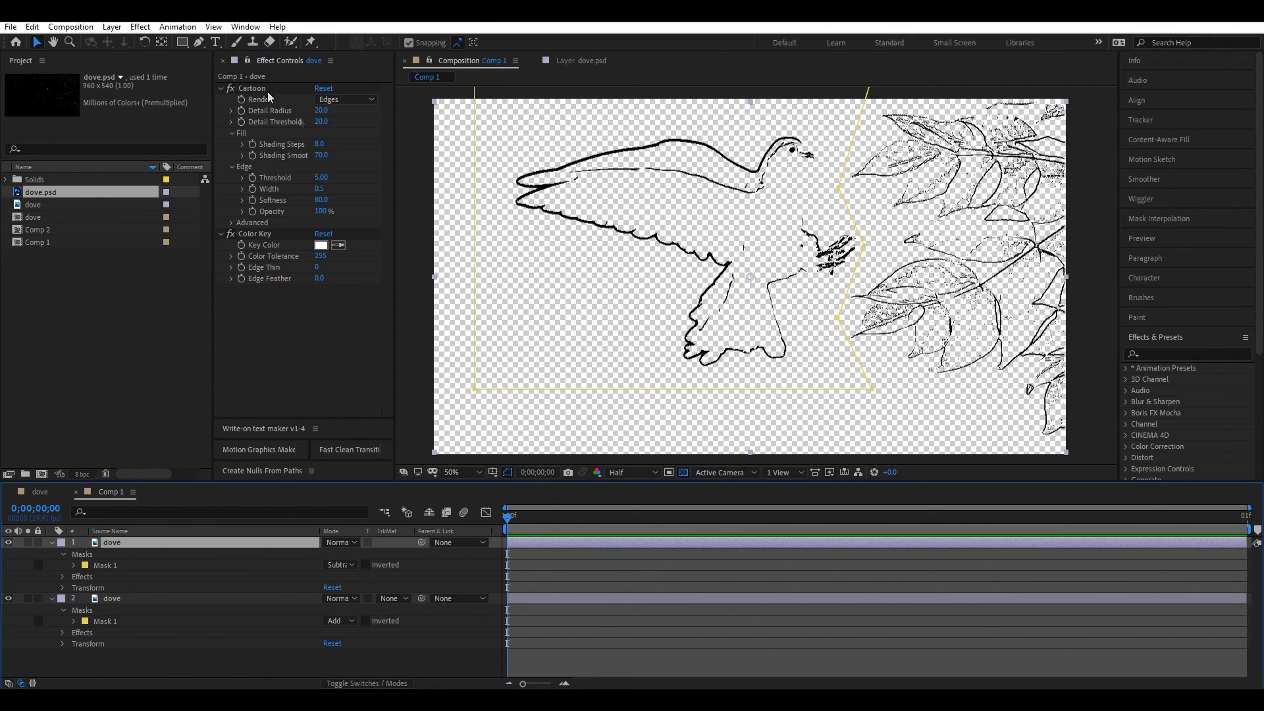
{"action": "left_click", "coordinate": [149, 598]}
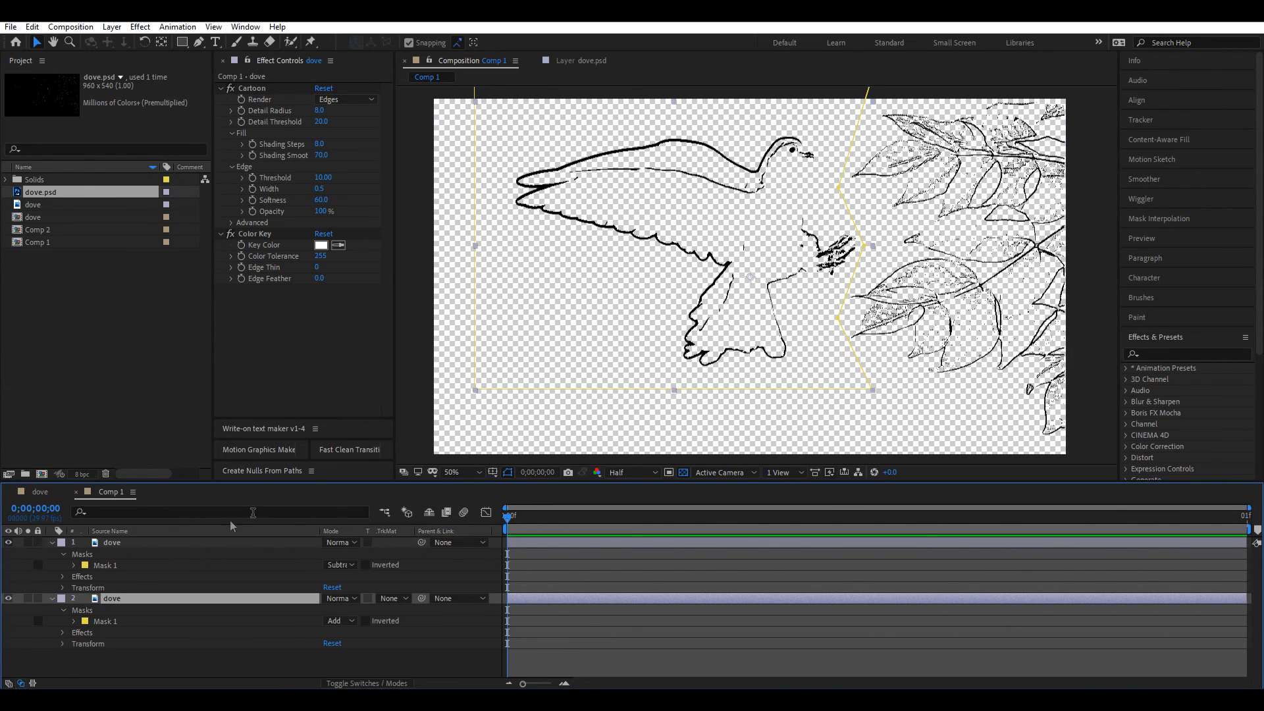
{"action": "left_click", "coordinate": [52, 543]}
{"action": "left_click", "coordinate": [50, 553]}
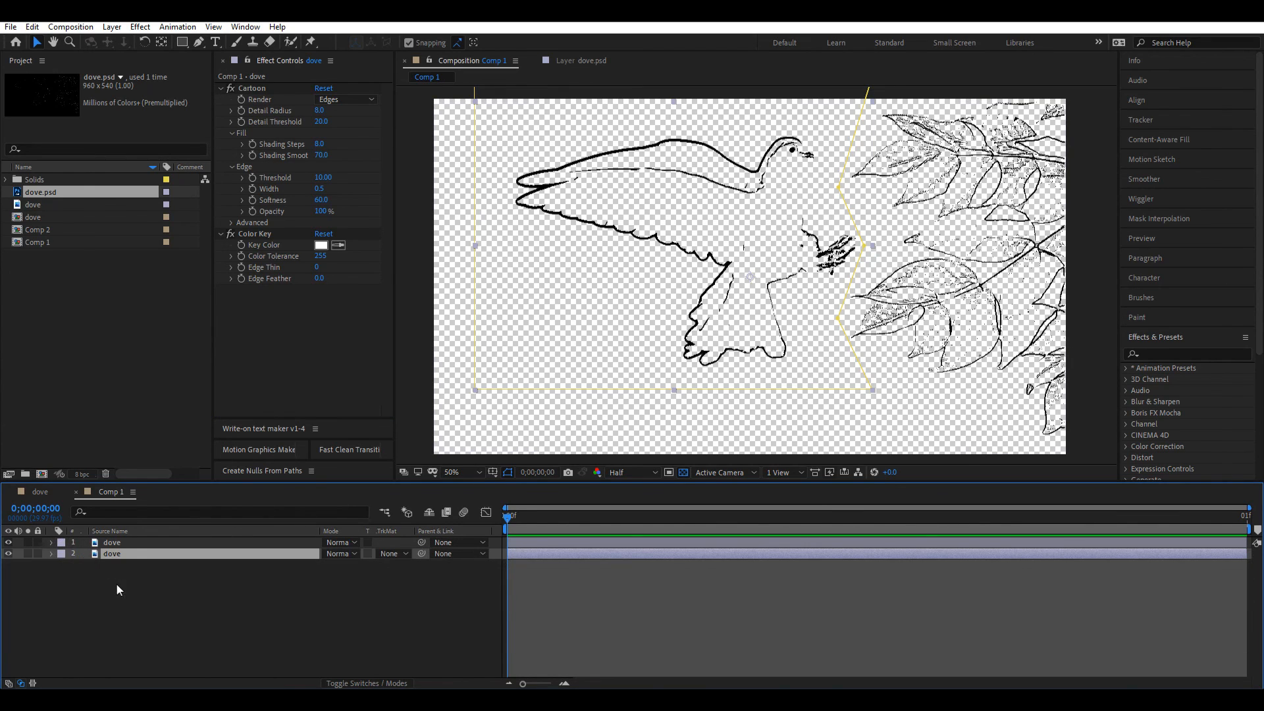
{"action": "left_click", "coordinate": [116, 589]}
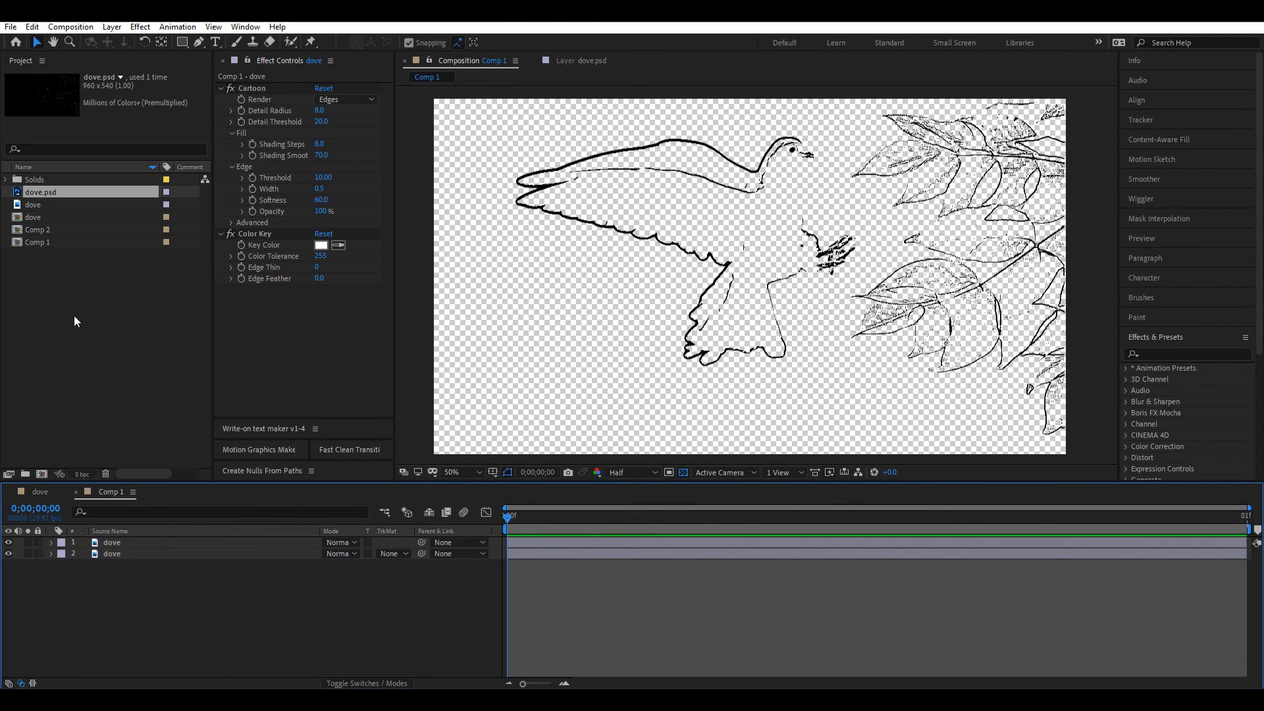
{"action": "left_click_drag", "start_coordinate": [125, 544], "coordinate": [194, 485]}
Step: In the dove comp, review dove.psd's Paint eraser strokes, then select Shape Layer 1 to view its paths
{"action": "left_click", "coordinate": [40, 494]}
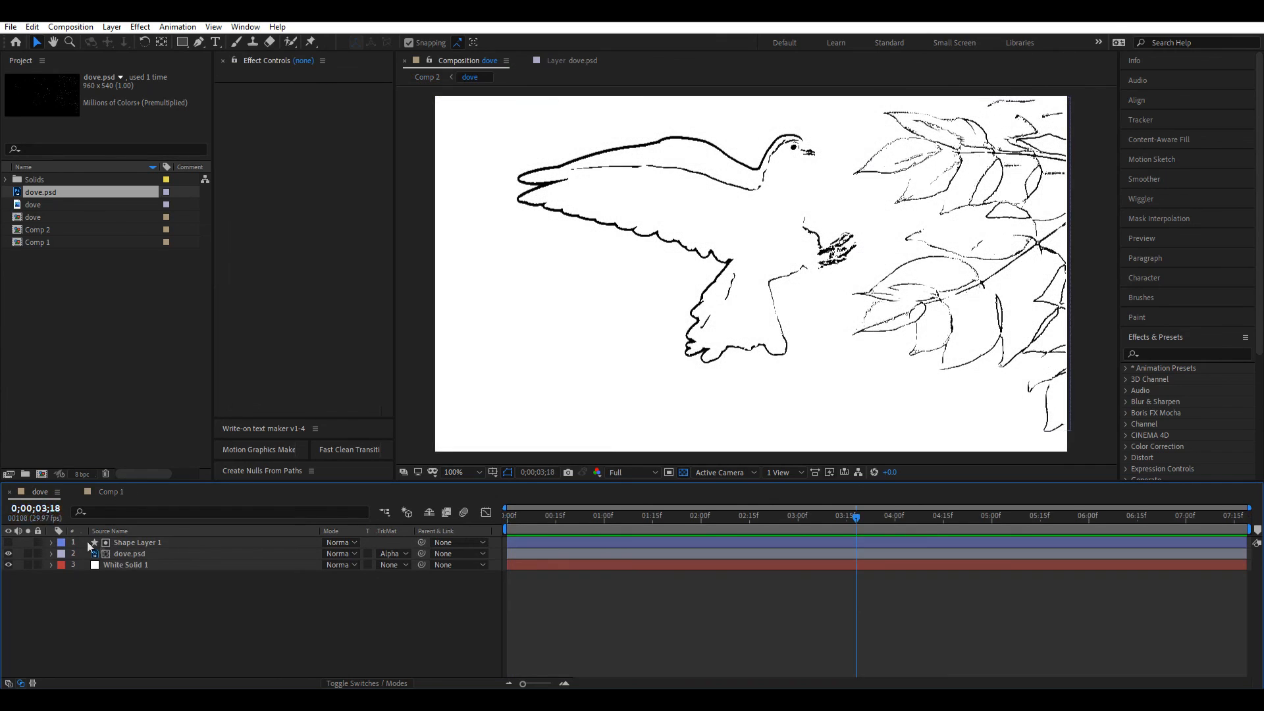
{"action": "left_click", "coordinate": [131, 555]}
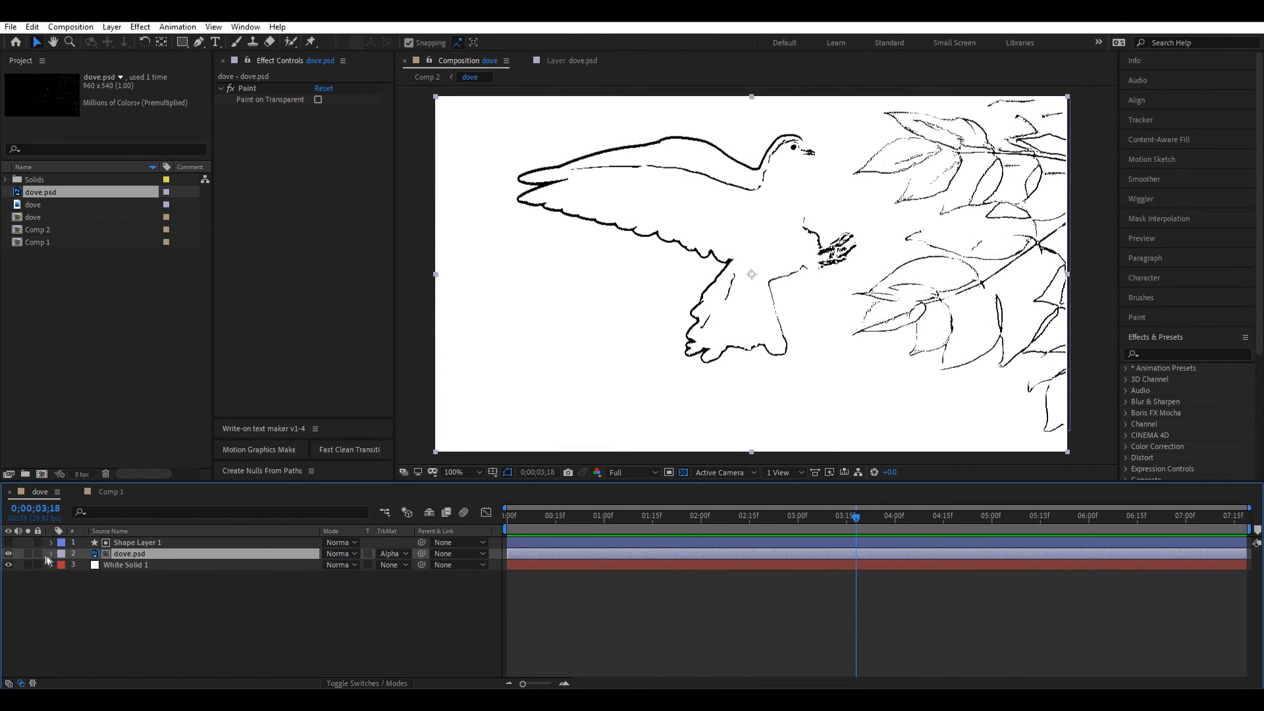
{"action": "scroll", "coordinate": [143, 600], "scroll_direction": "up", "scroll_amount": 1}
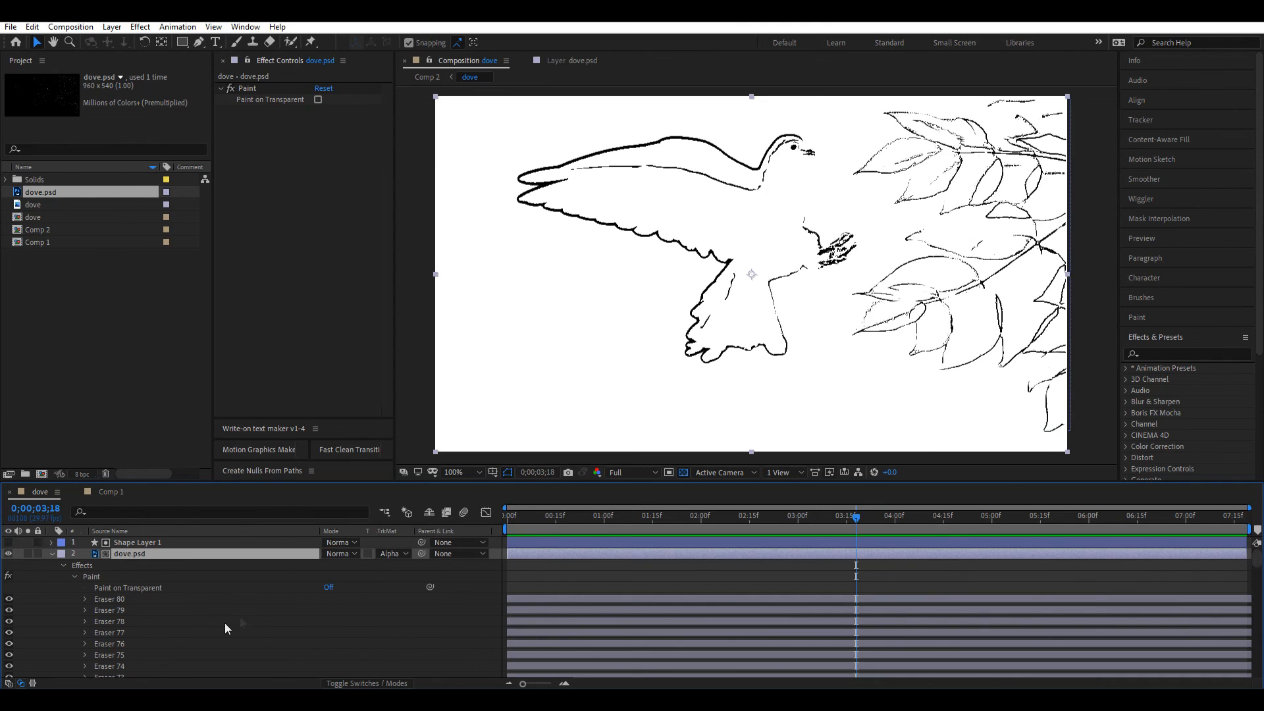
{"action": "scroll", "coordinate": [155, 611], "scroll_direction": "down", "scroll_amount": 8}
{"action": "scroll", "coordinate": [115, 599], "scroll_direction": "up", "scroll_amount": 8}
{"action": "left_click", "coordinate": [51, 553]}
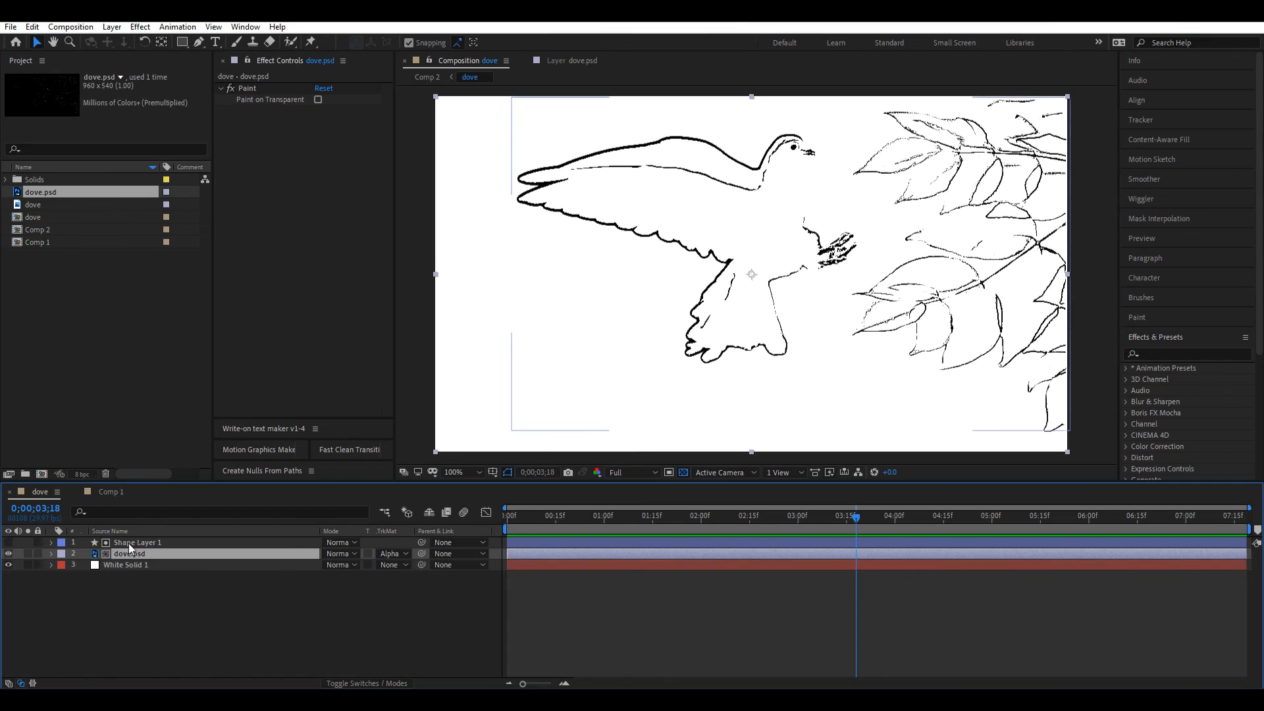
{"action": "left_click", "coordinate": [128, 543]}
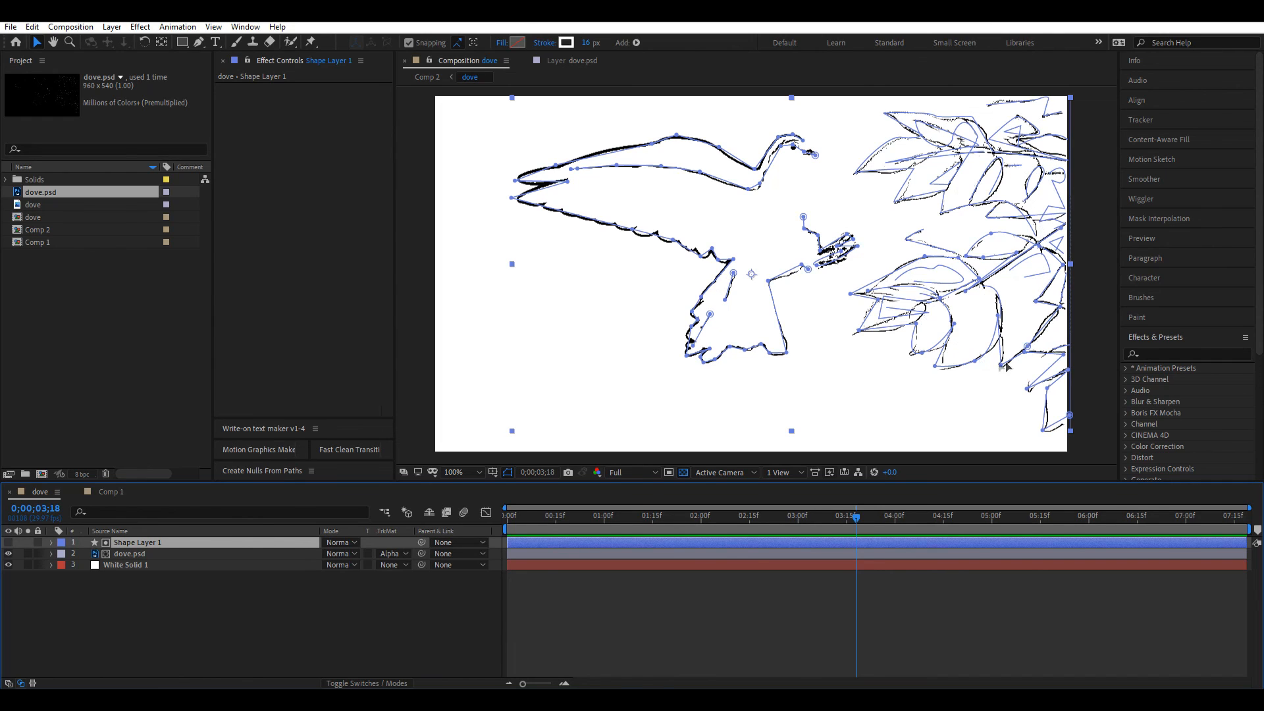
{"action": "left_click", "coordinate": [907, 580]}
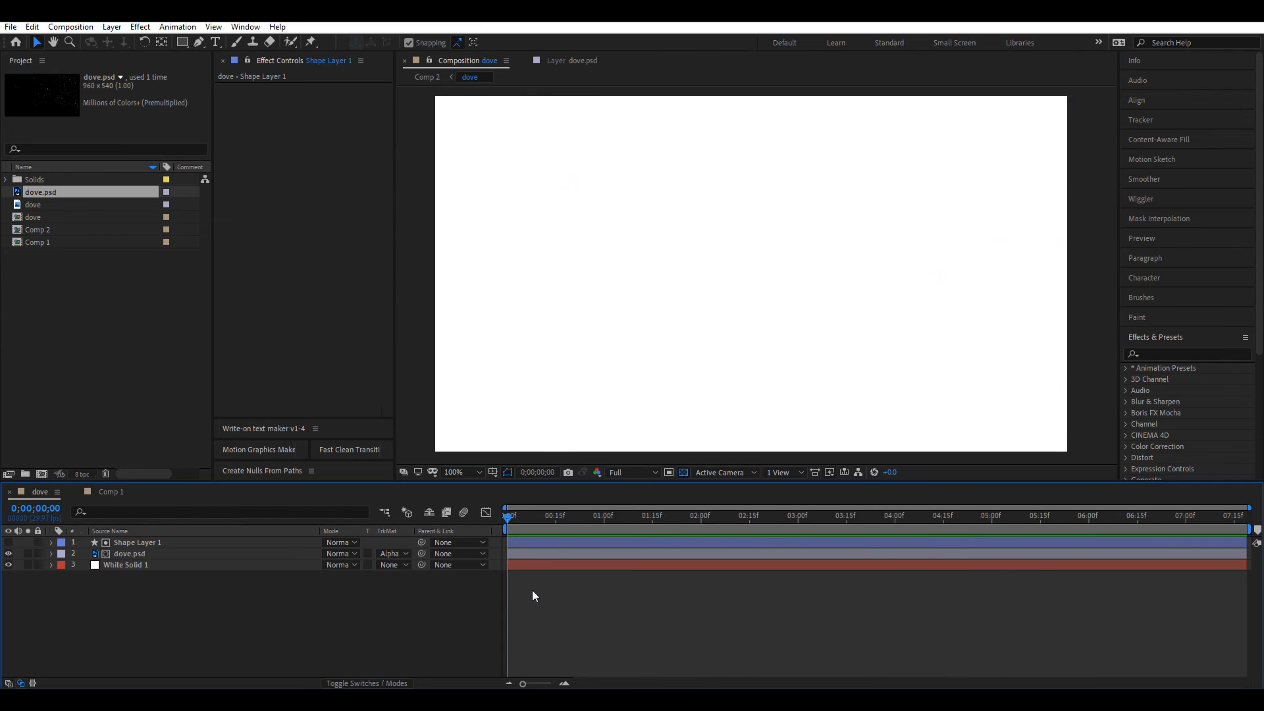
{"action": "key", "text": "space"}
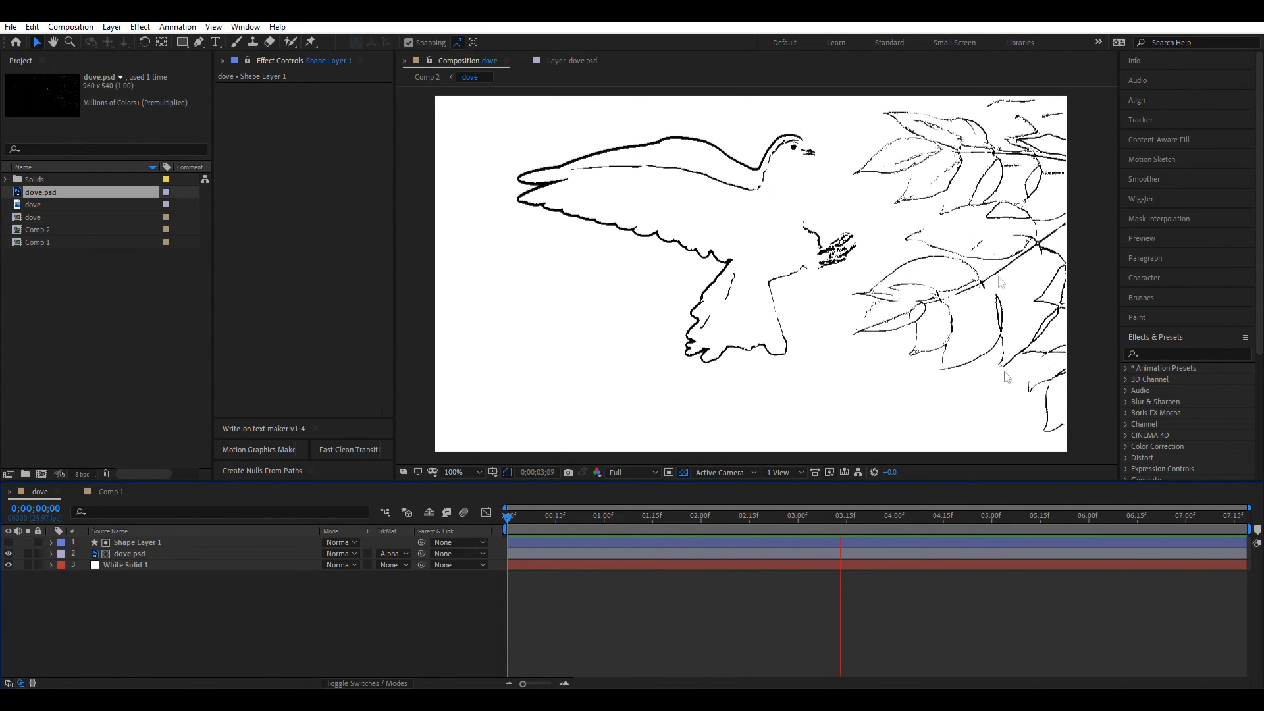
{"action": "key", "text": "space"}
{"action": "key", "text": "space"}
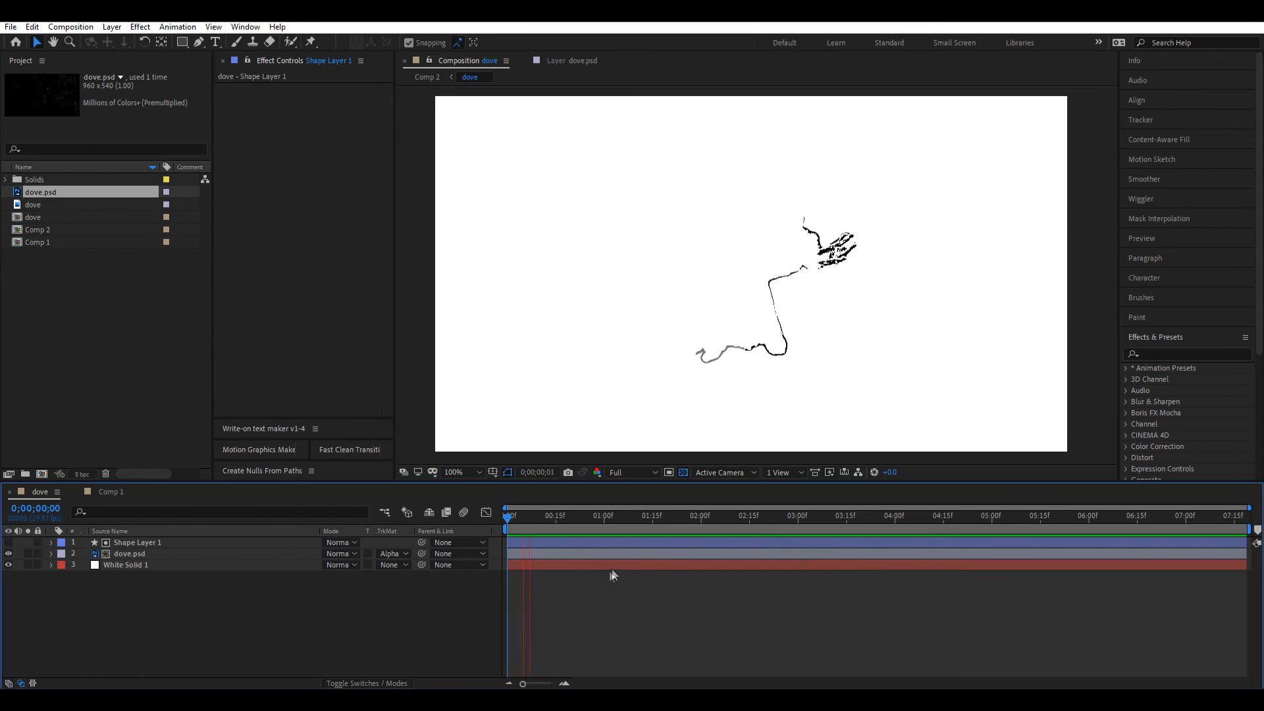